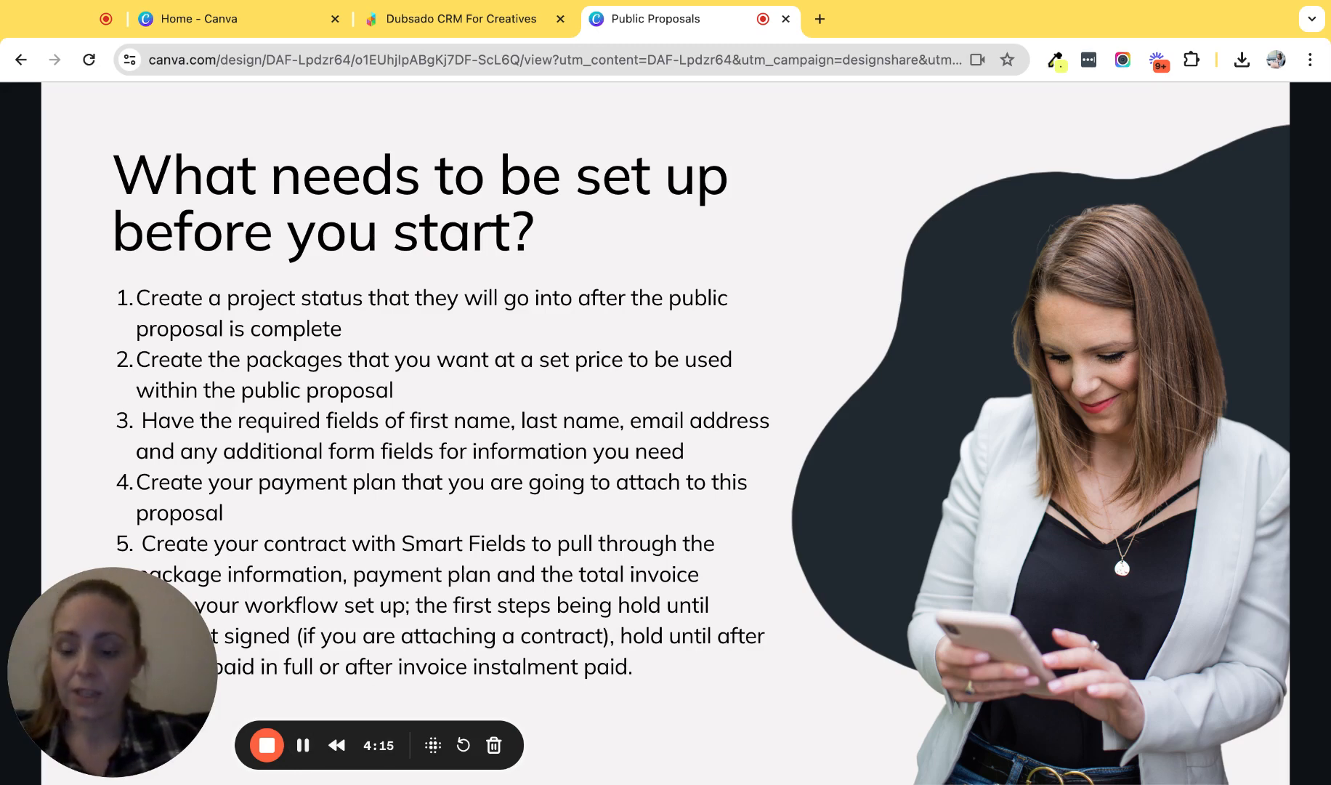
- Leave the Canva setup-requirements slide and switch to the Dubsado CRM browser tab
click(416, 22)
- Open Sample Package 1 under Templates > Packages and select its title to rename it 'Test package One'
click(106, 424)
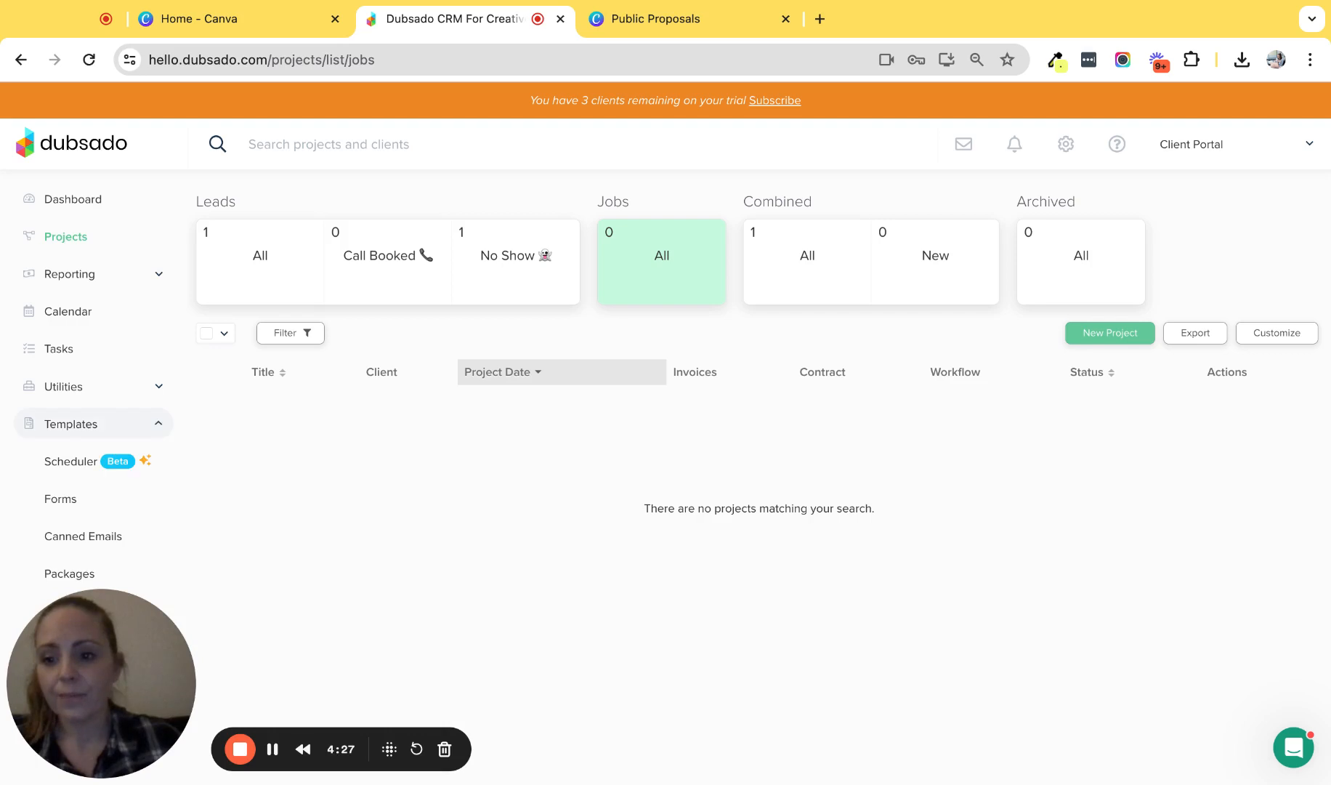
click(83, 574)
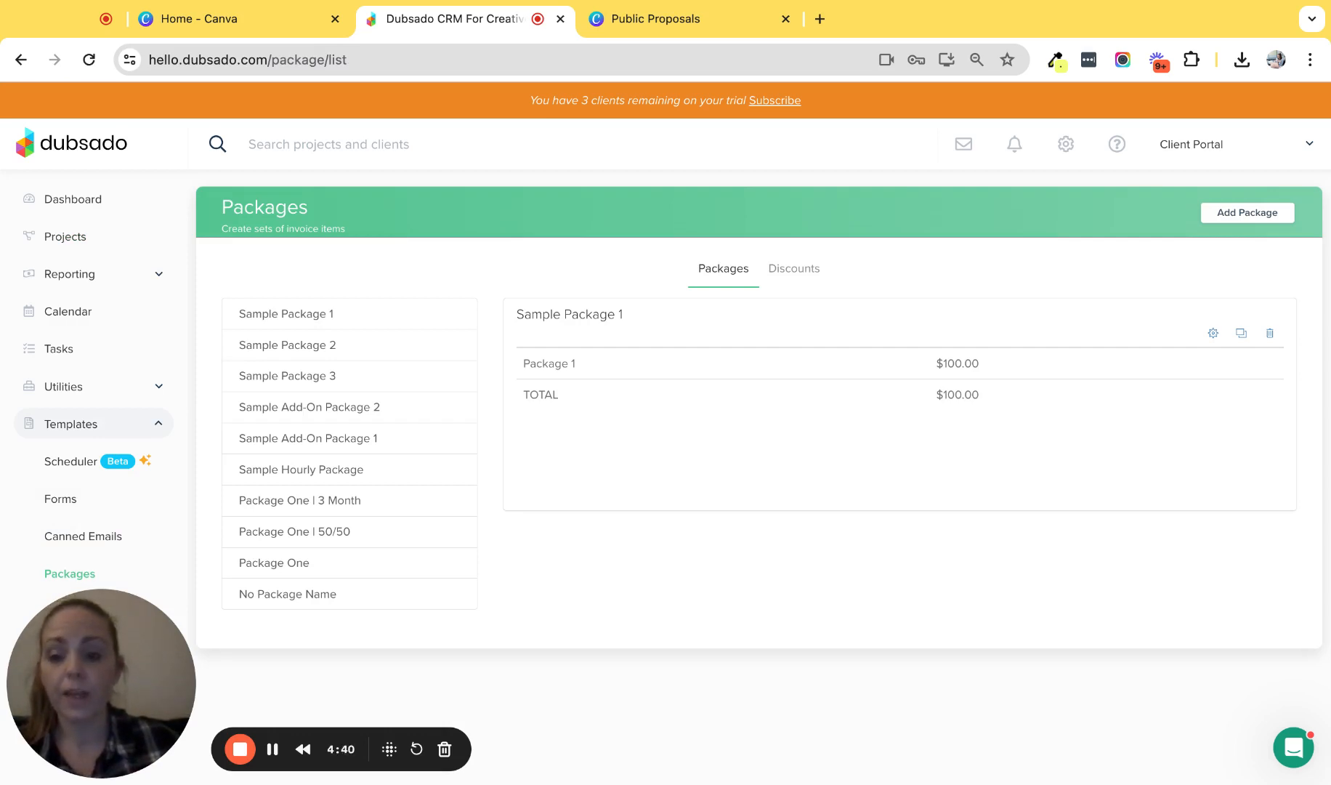
click(1214, 335)
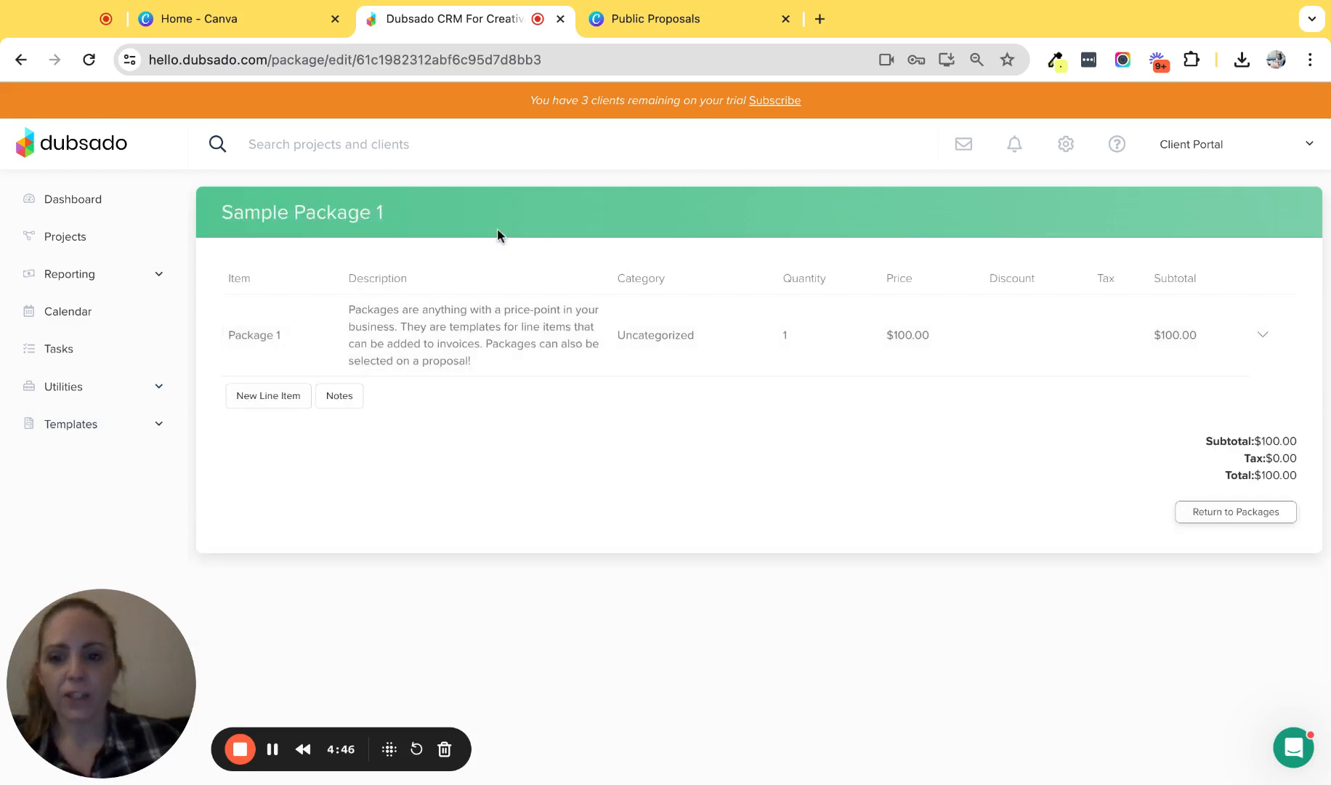
click(363, 213)
key(ctrl+a)
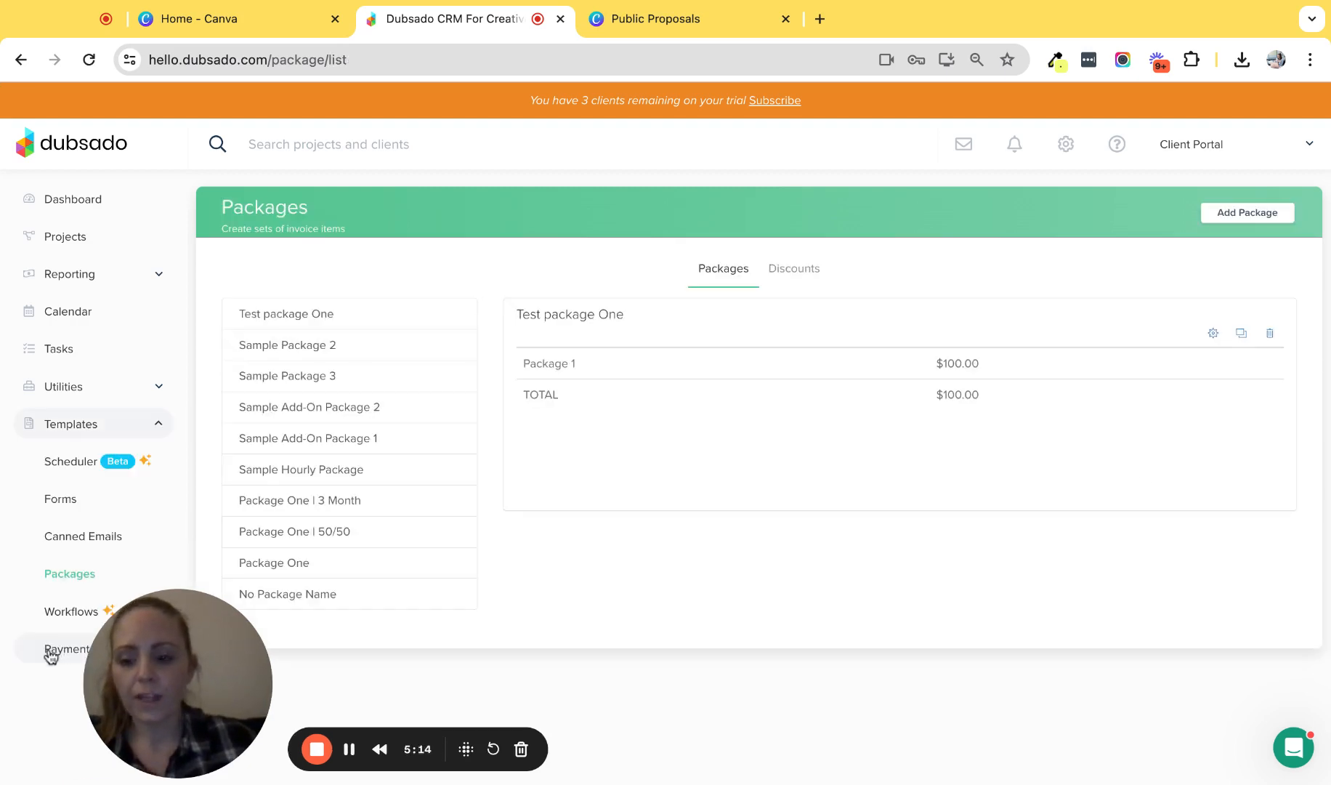
- Check the Pay In Full payment plan's settings, then go back to Projects
click(55, 652)
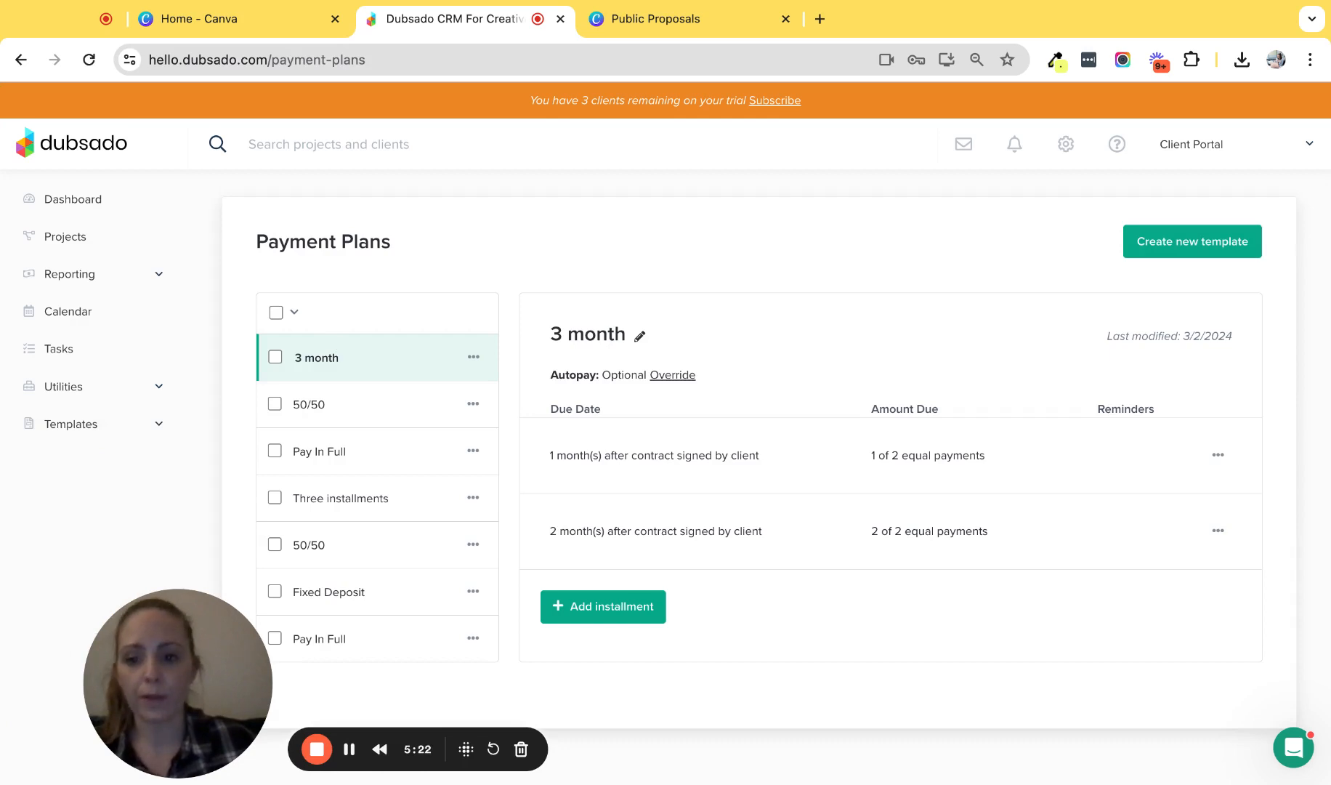
click(328, 456)
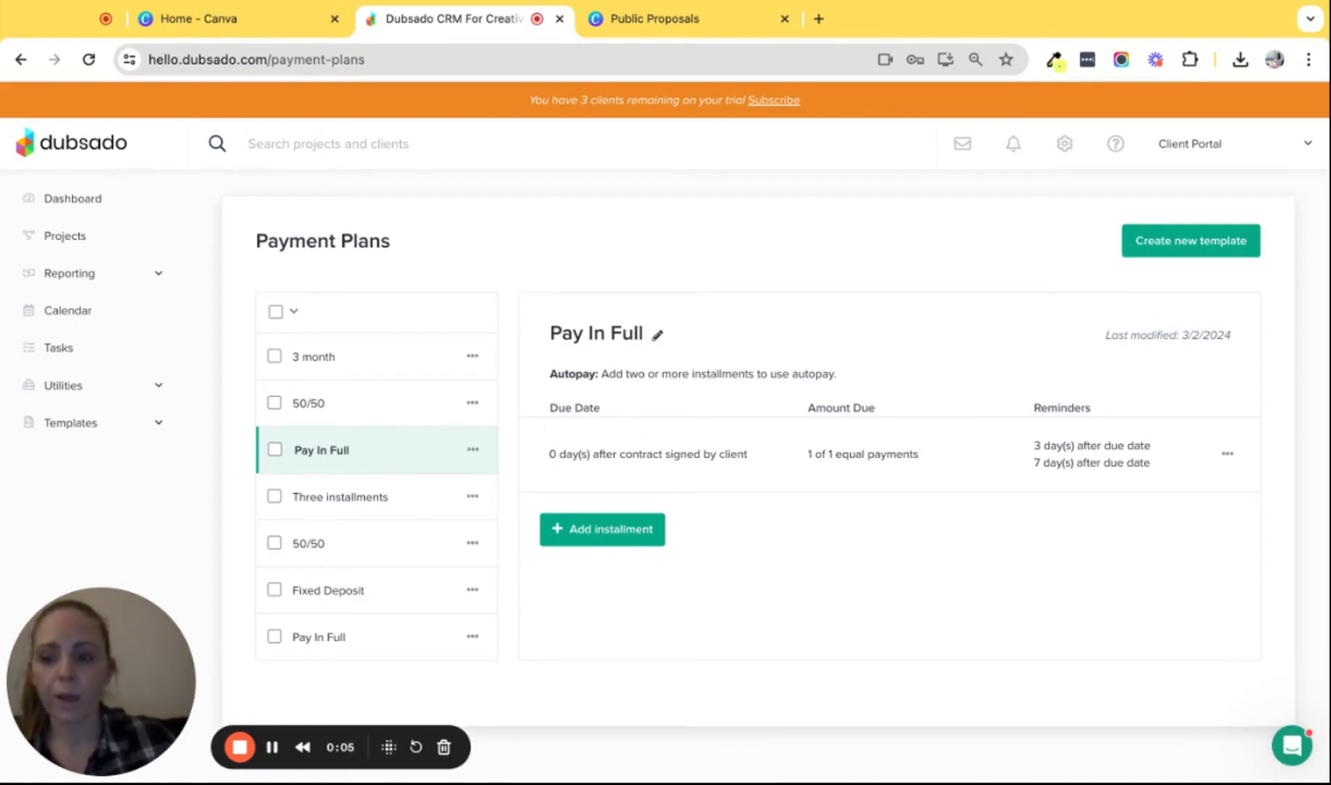
click(69, 245)
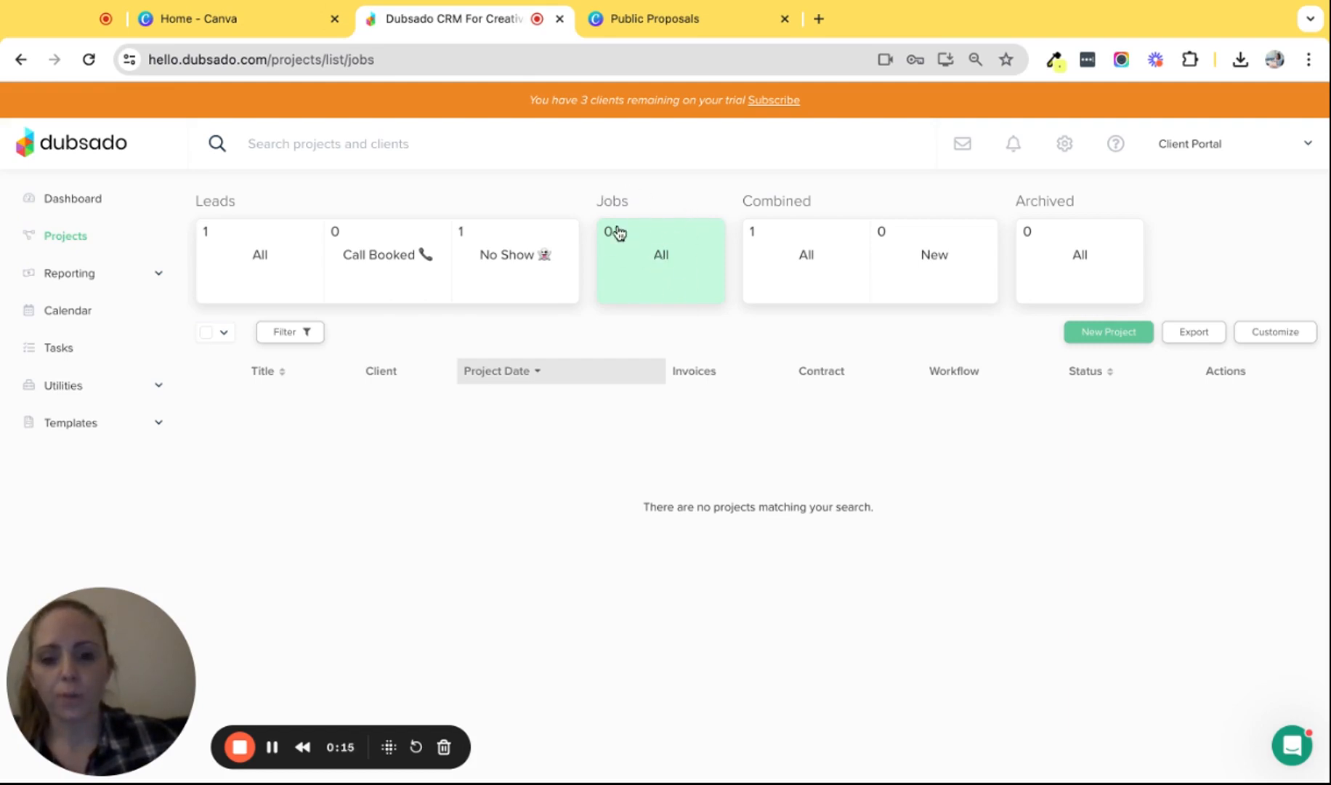
- Create and save a Job-type project status named 'Onboarding 💃'
click(1278, 338)
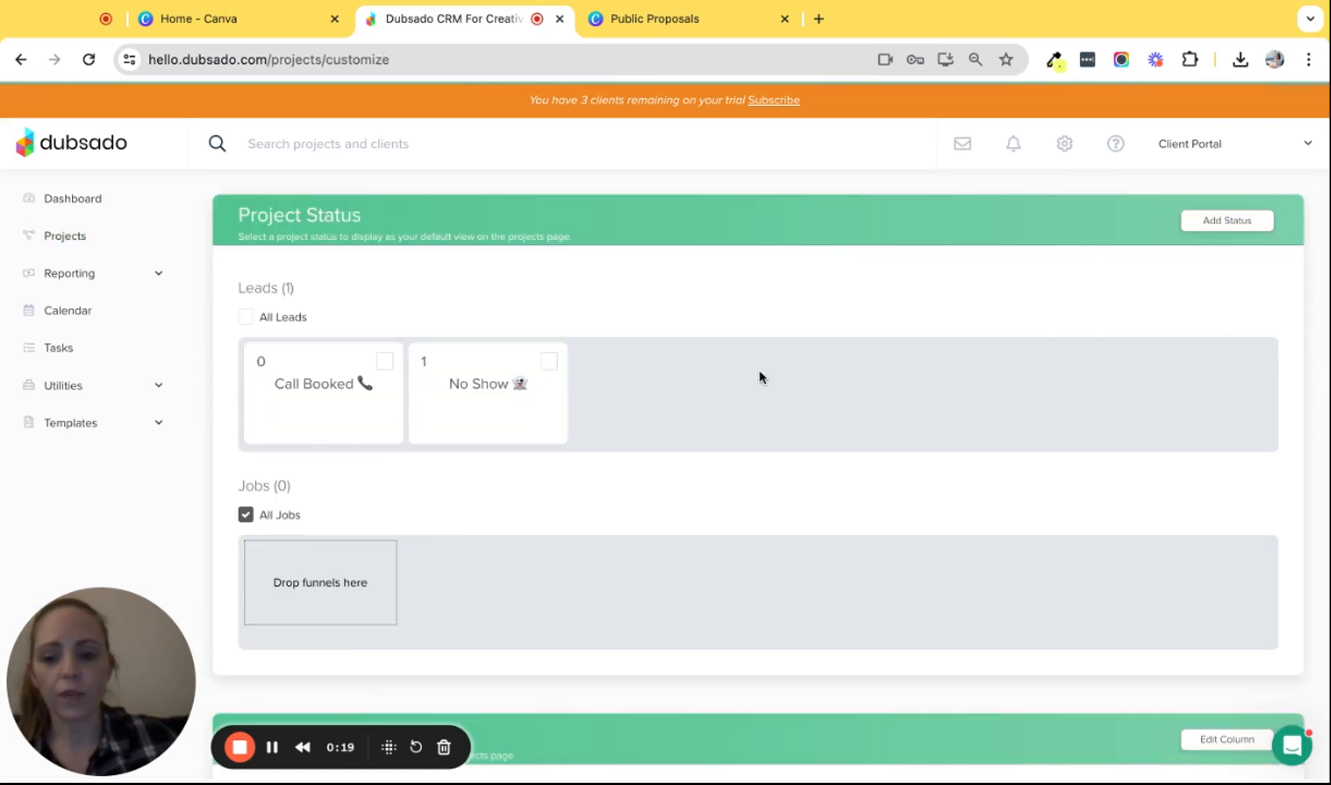
click(1221, 226)
click(507, 470)
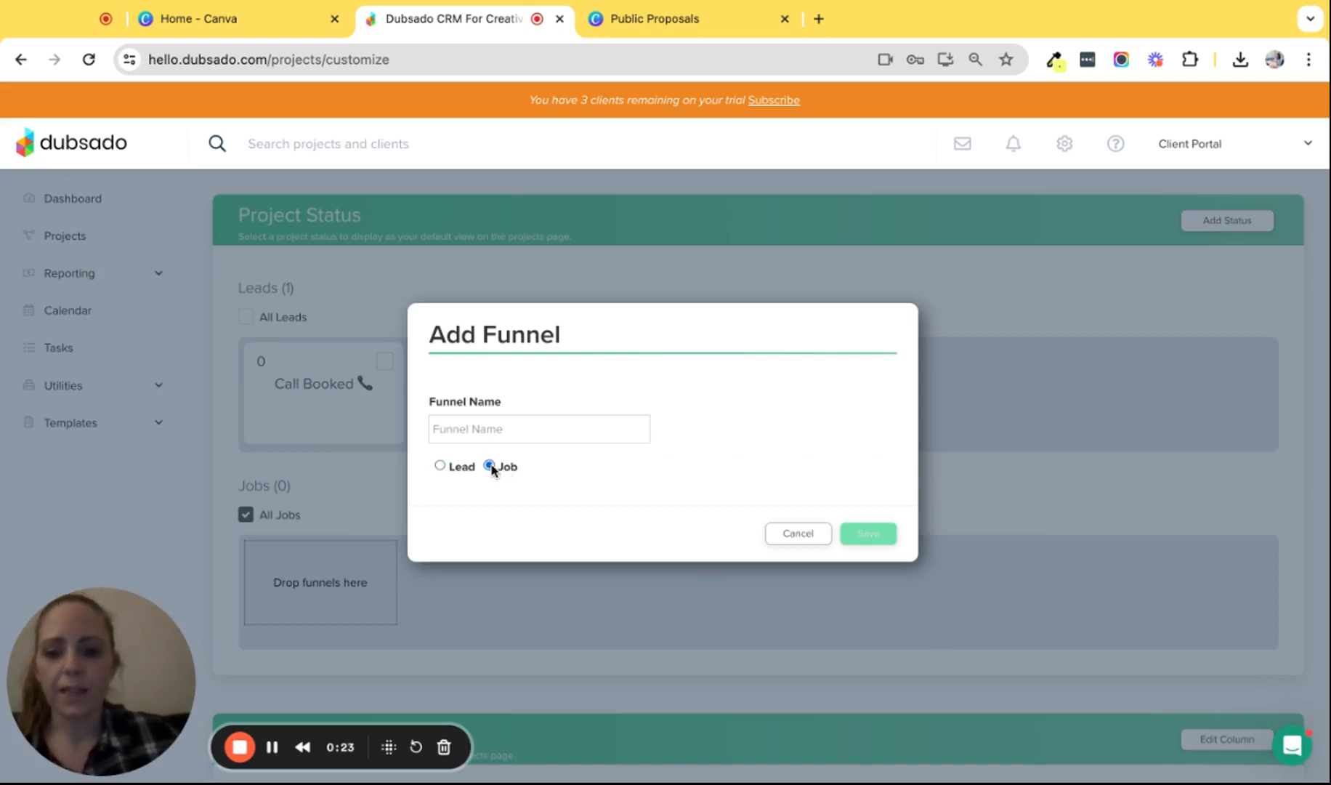
click(496, 430)
text(Onboarding 💃)
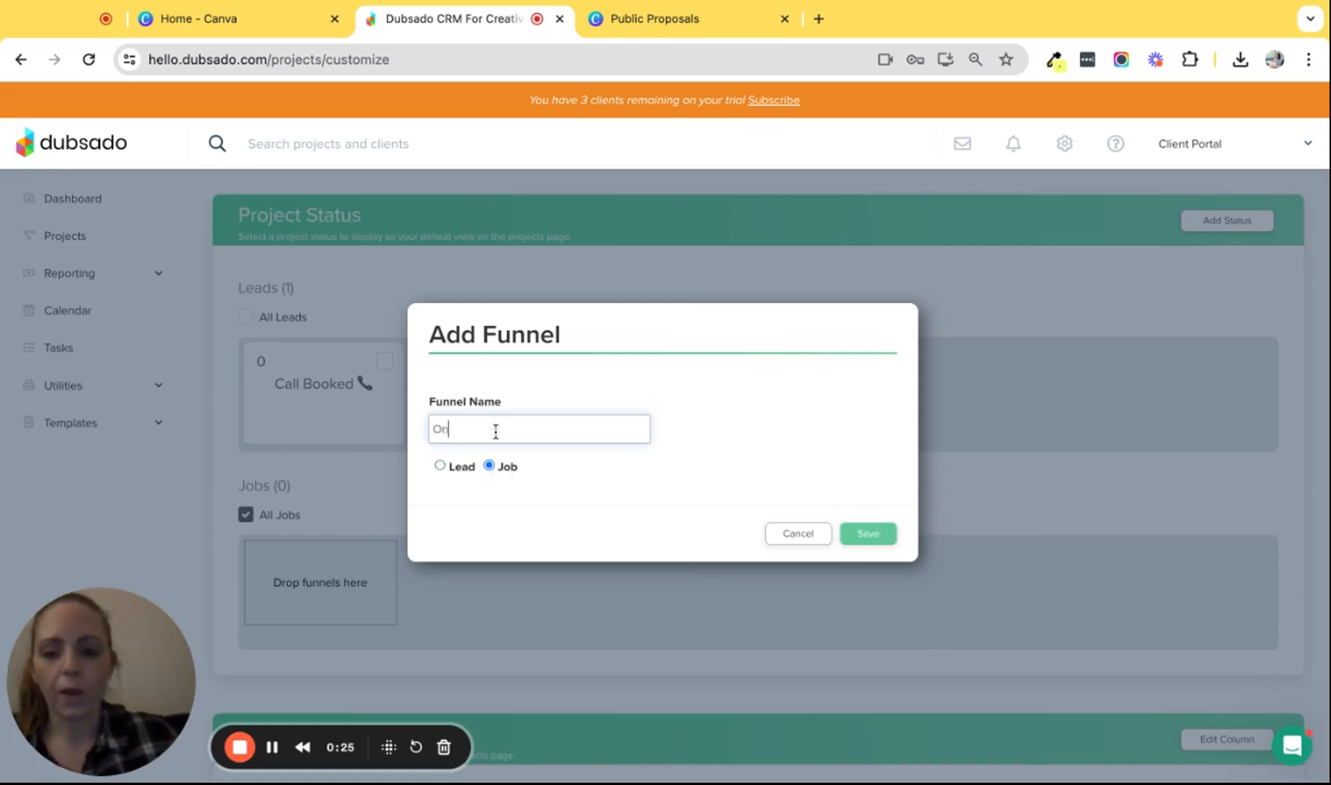
click(518, 456)
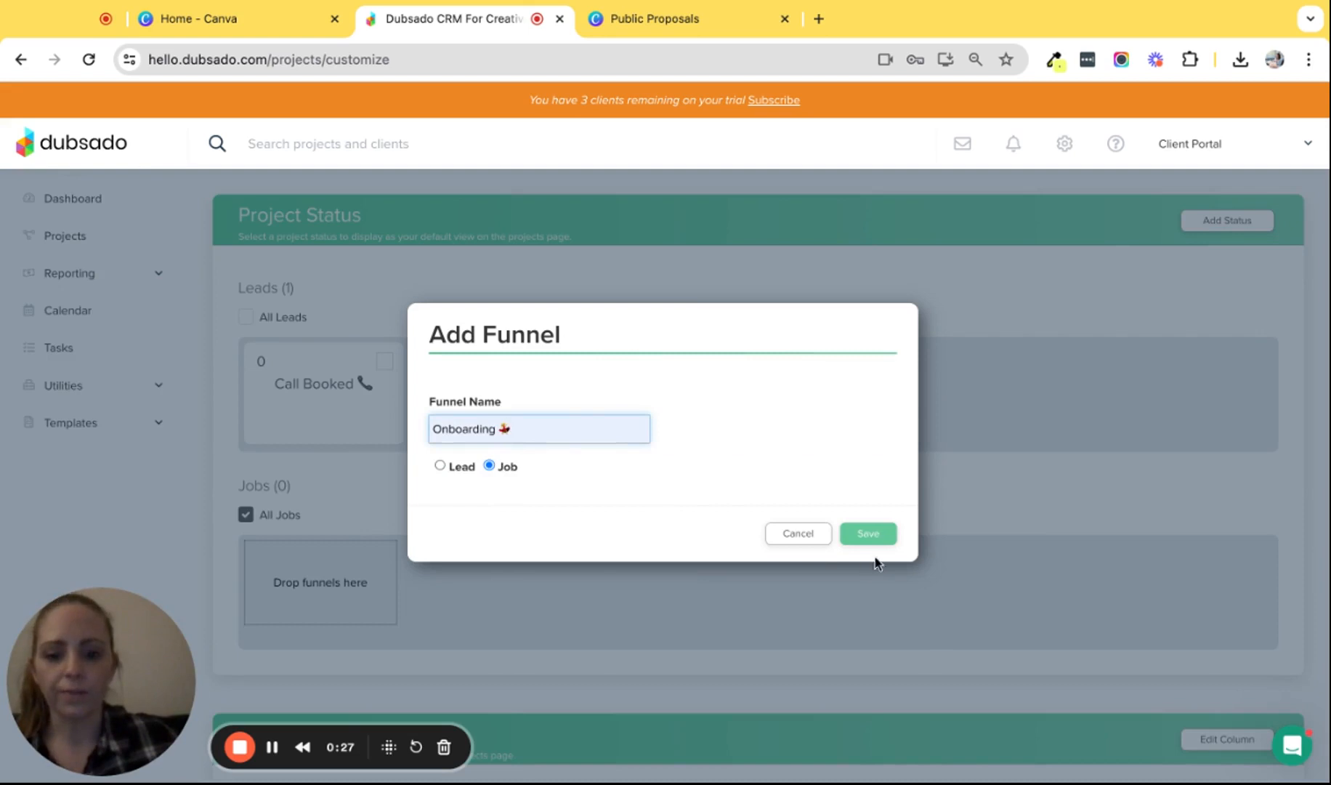
click(869, 537)
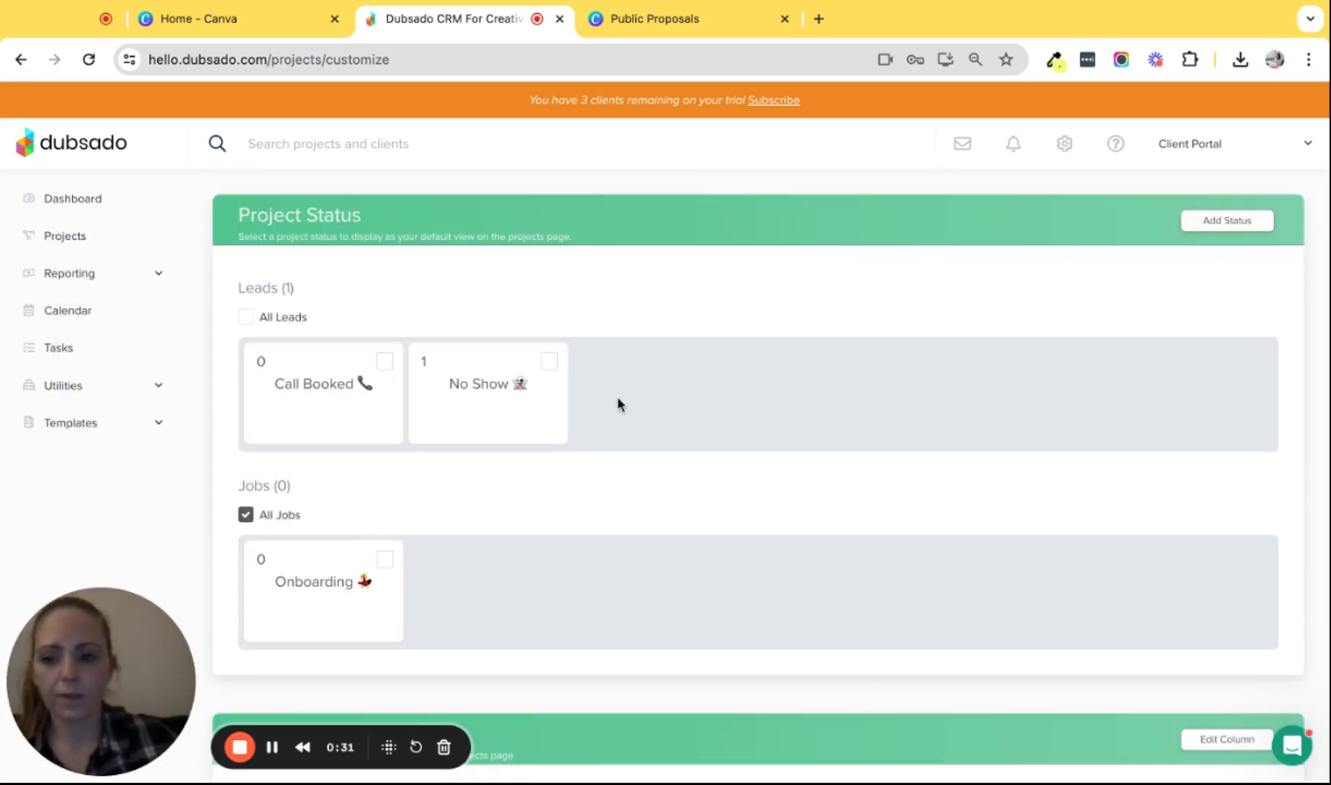
click(77, 428)
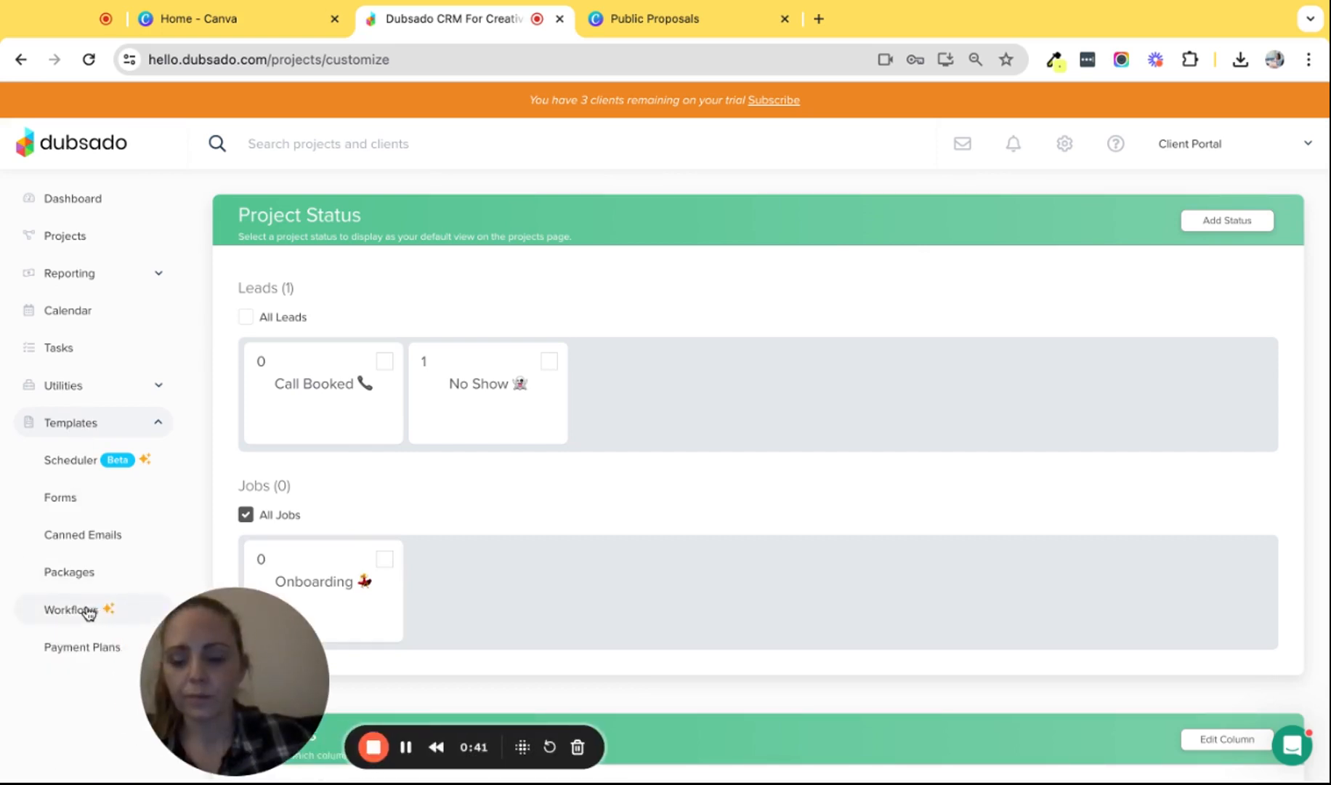
- Add a new workflow named 'Public Proposal' under Templates > Workflows
click(78, 611)
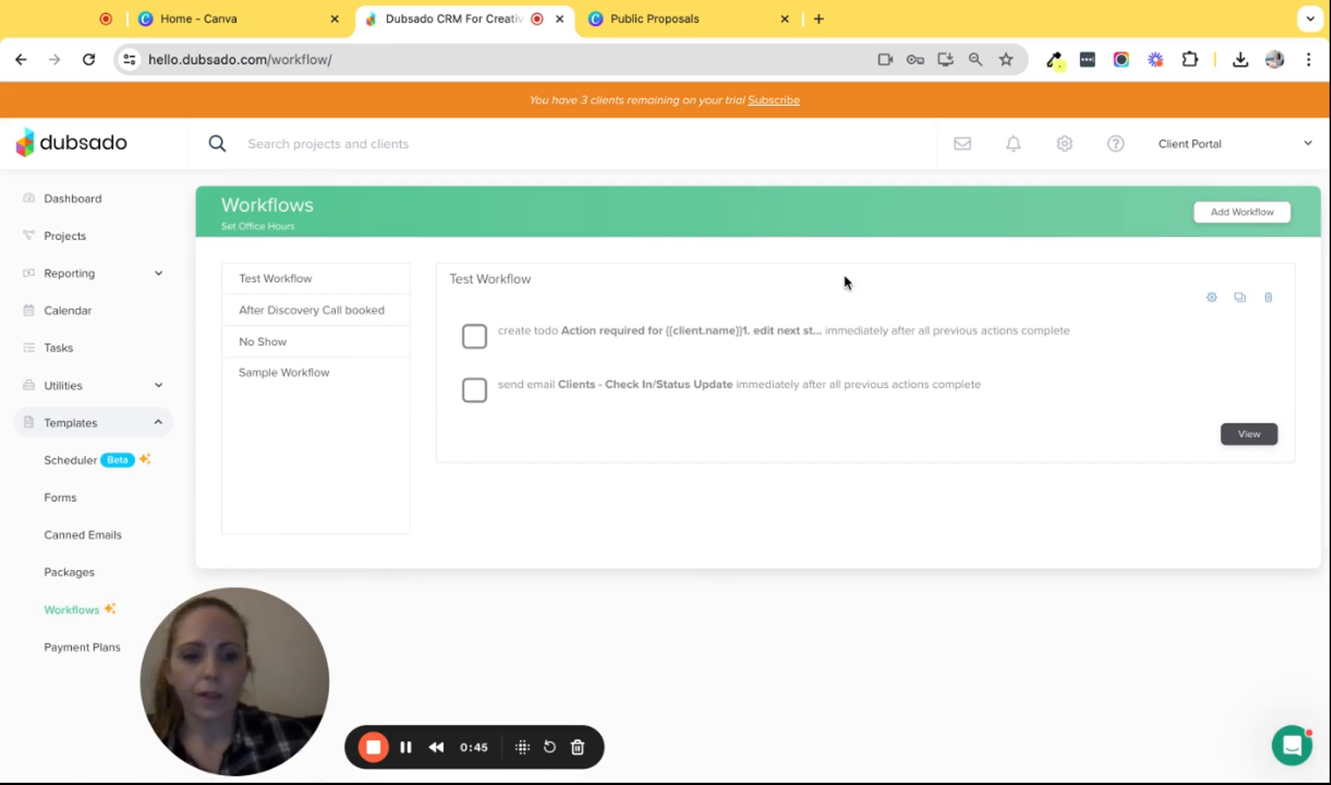
click(1242, 217)
click(258, 301)
text(Public Porpo)
key(BackSpace)
key(BackSpace)
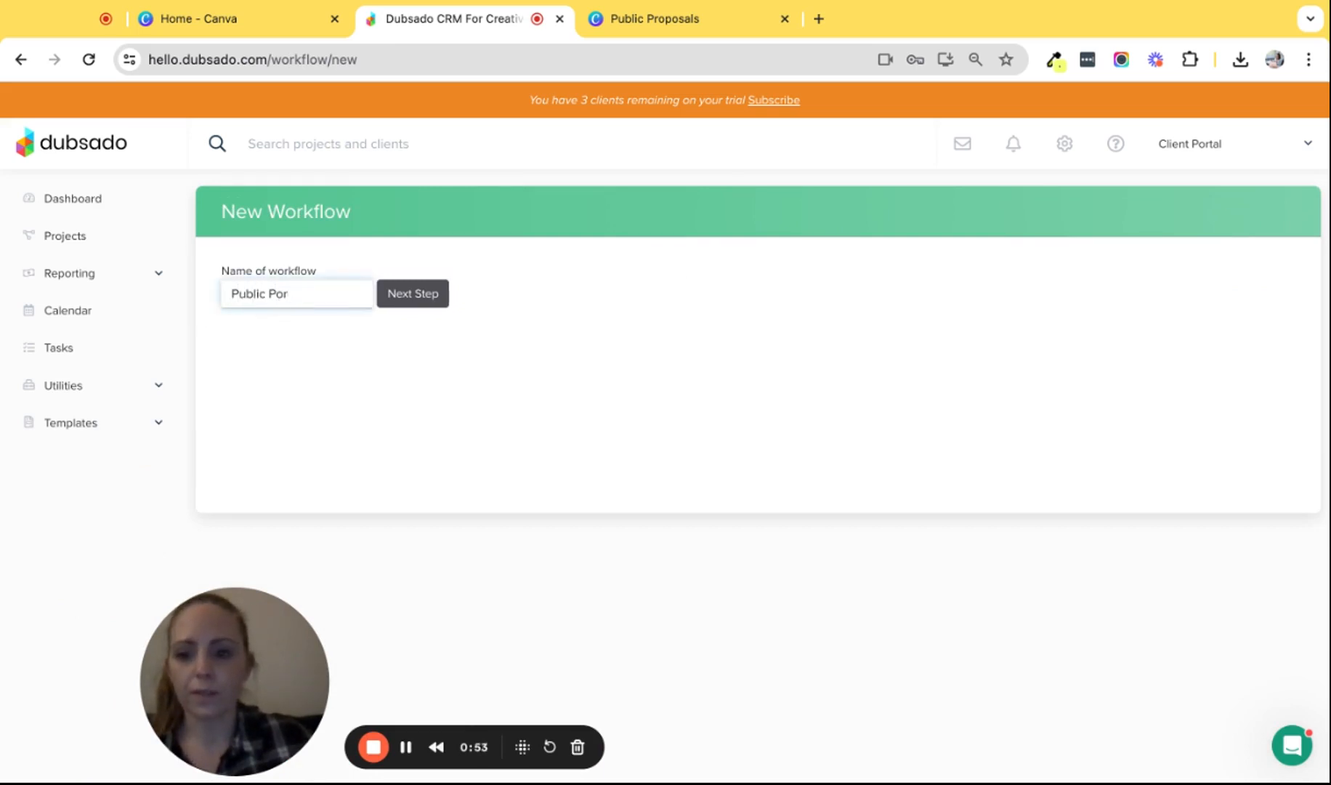
text(posal)
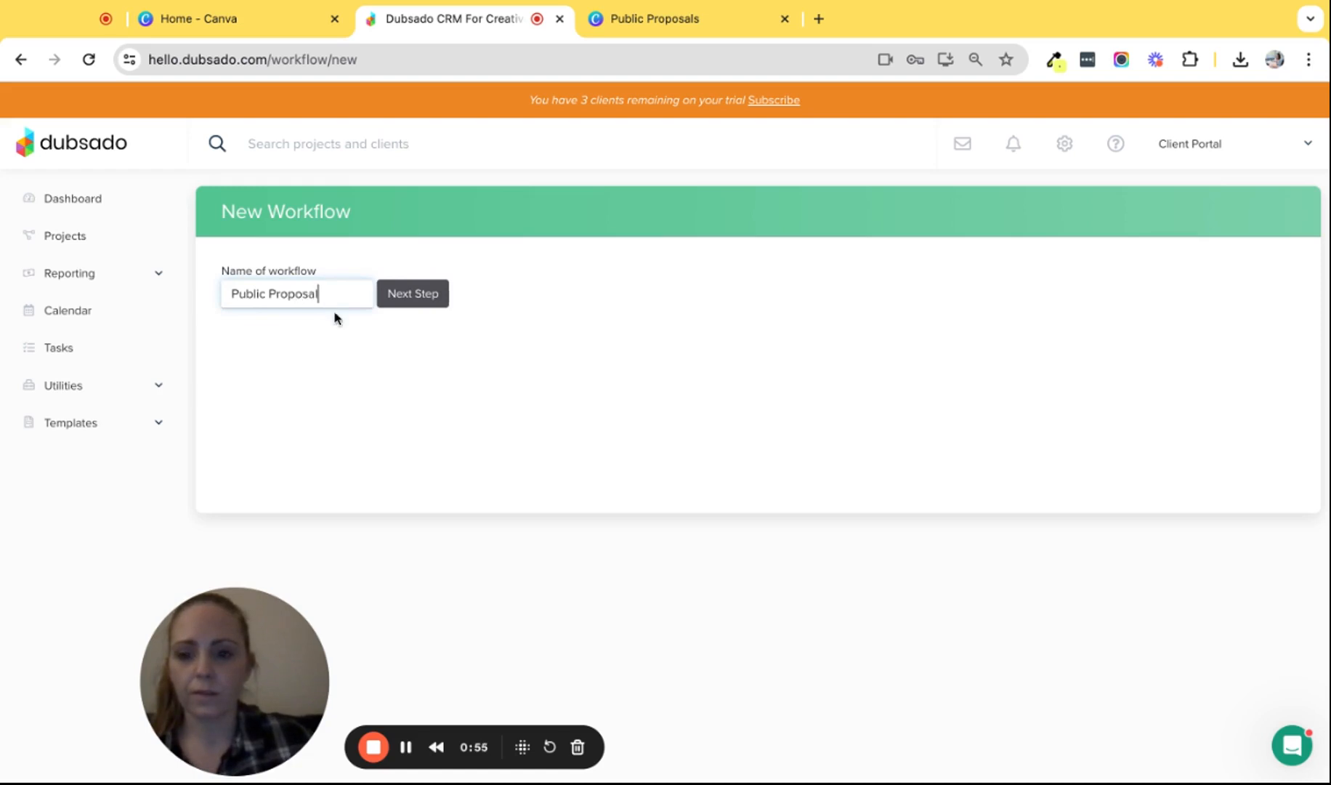
click(439, 293)
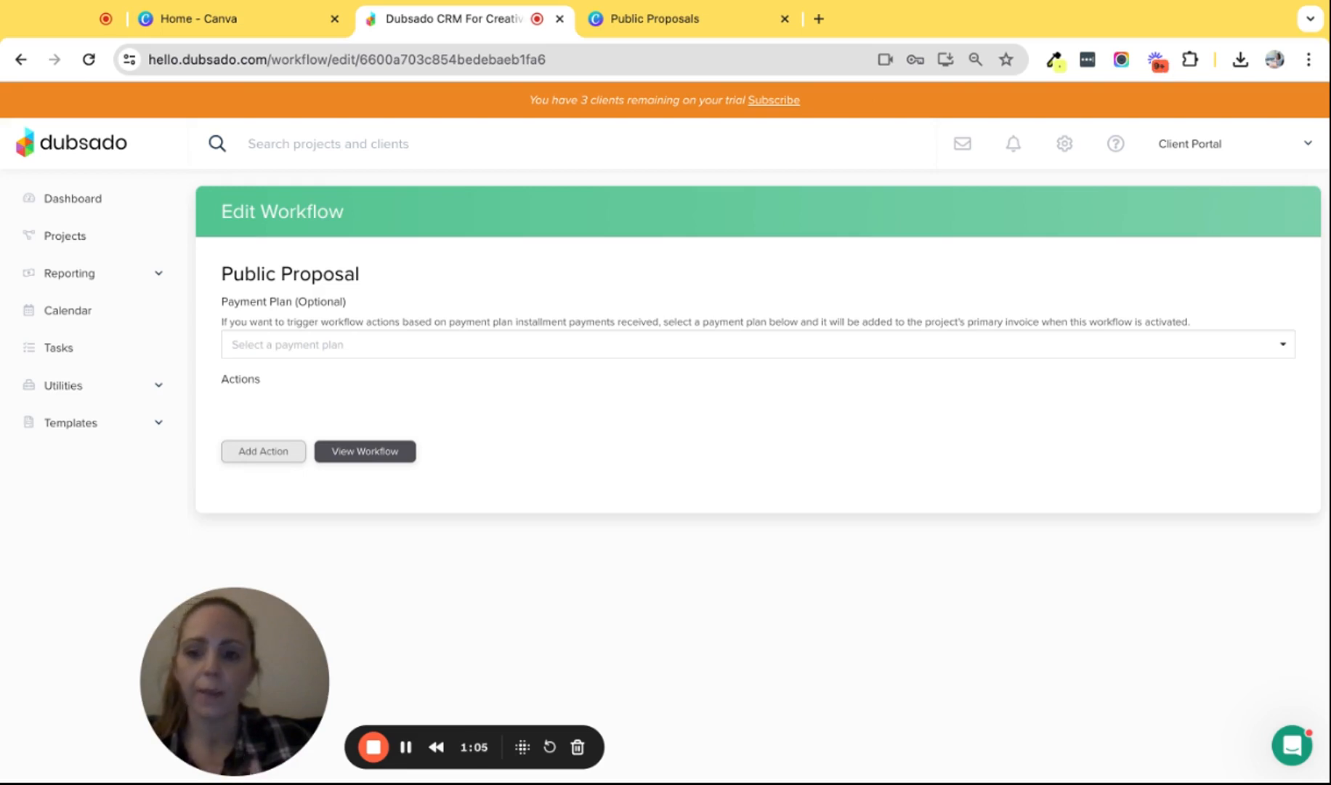
- Add a hold-until action that waits until the contract is signed by the client
click(251, 457)
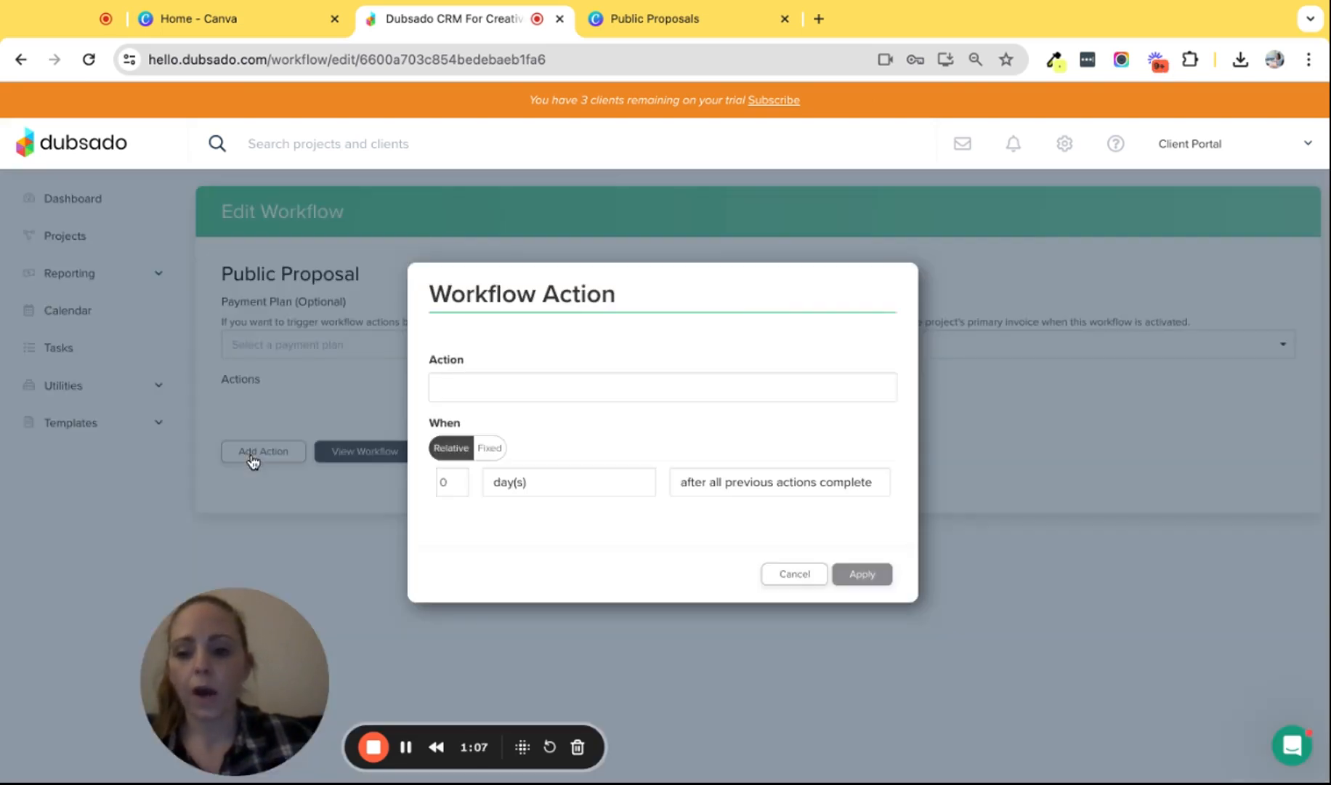
click(474, 391)
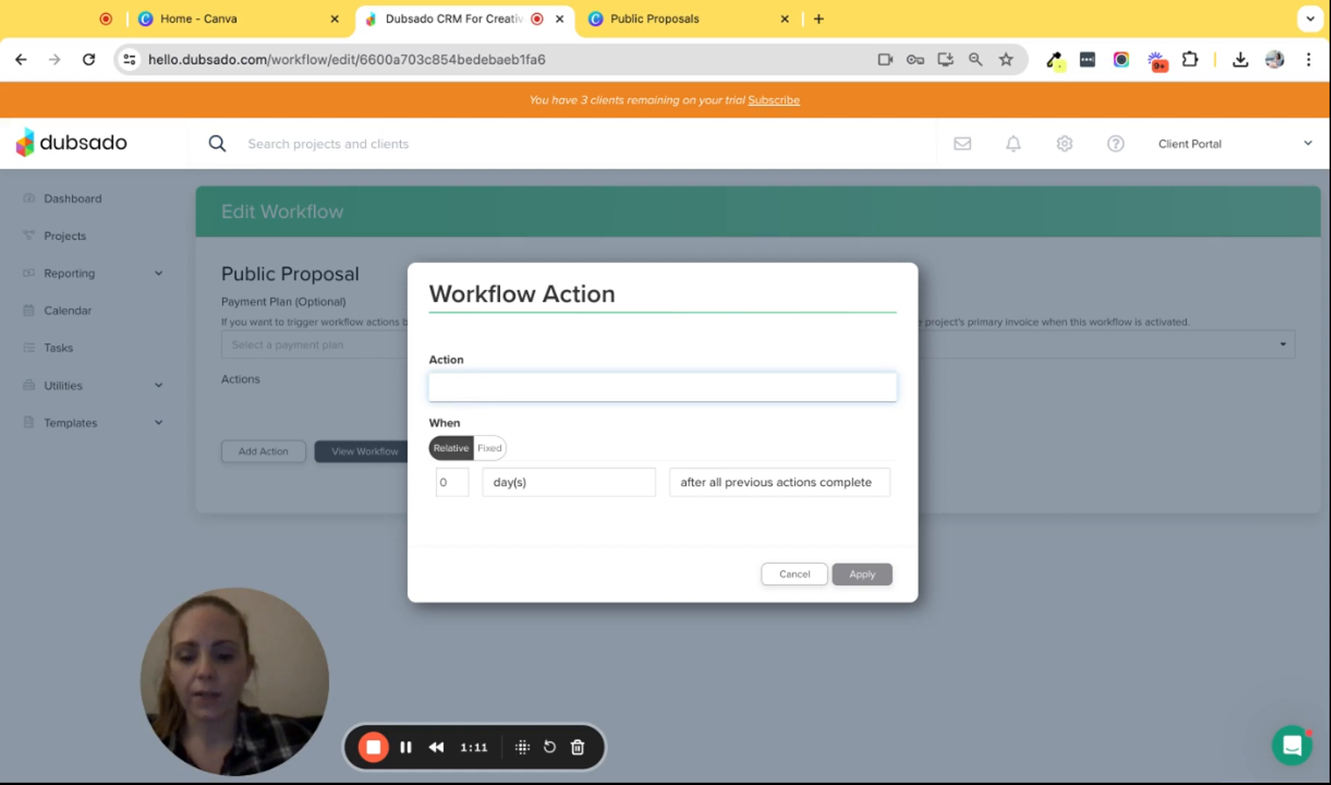
click(513, 487)
click(748, 487)
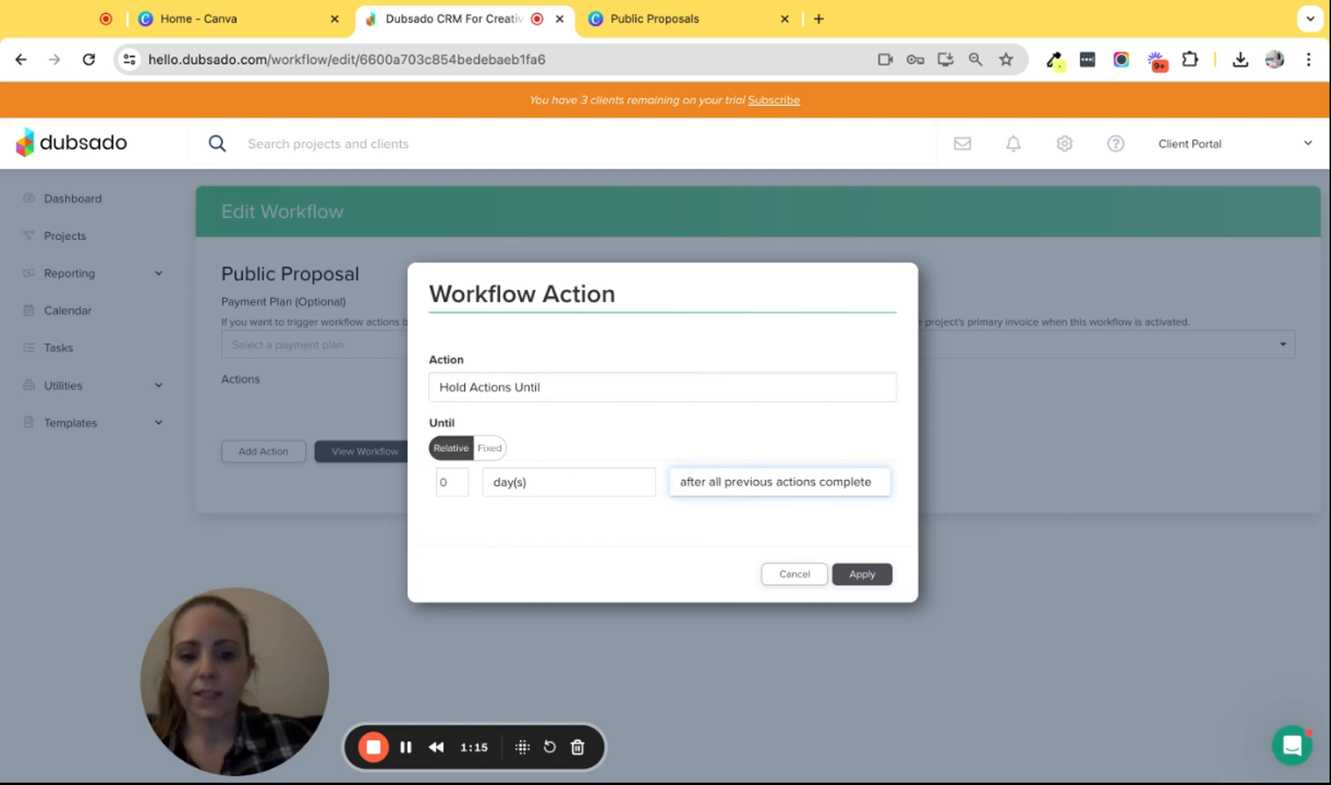
click(713, 433)
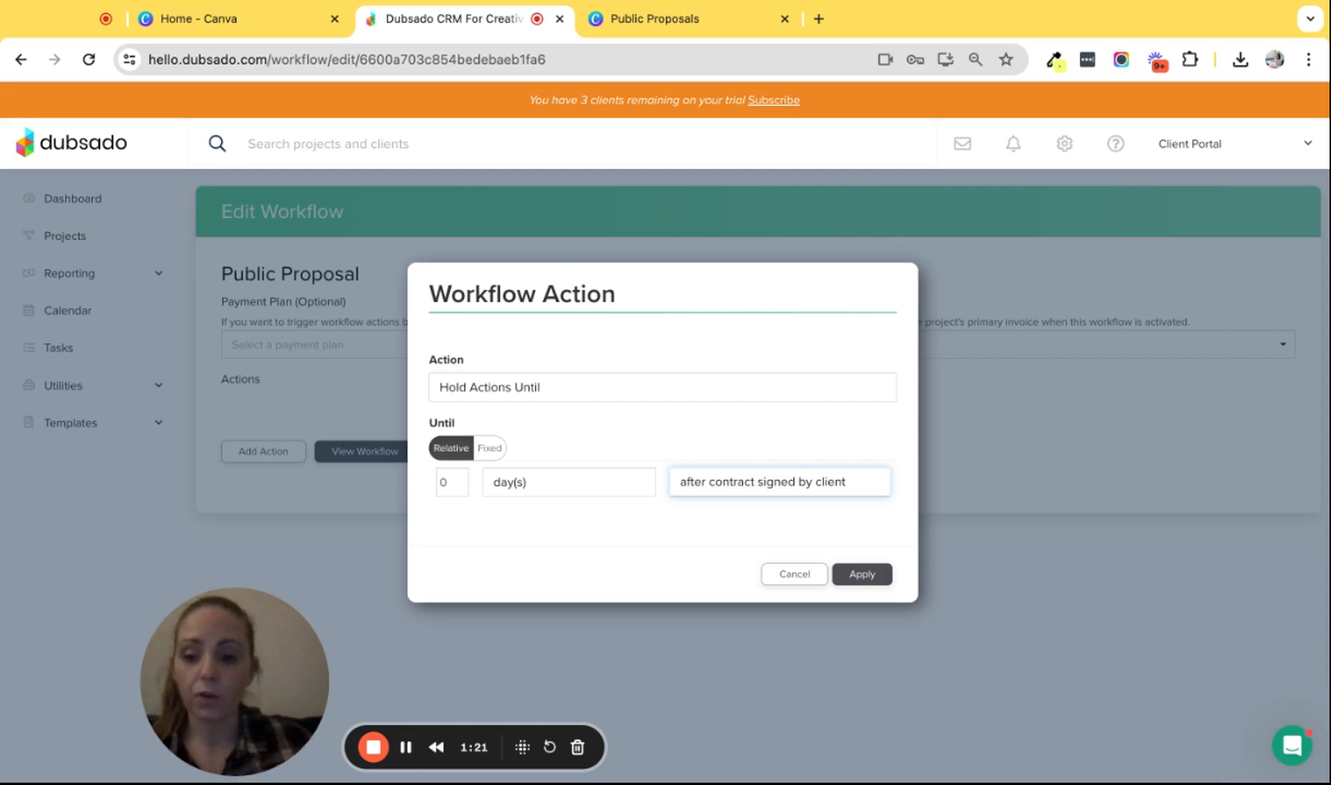
click(843, 573)
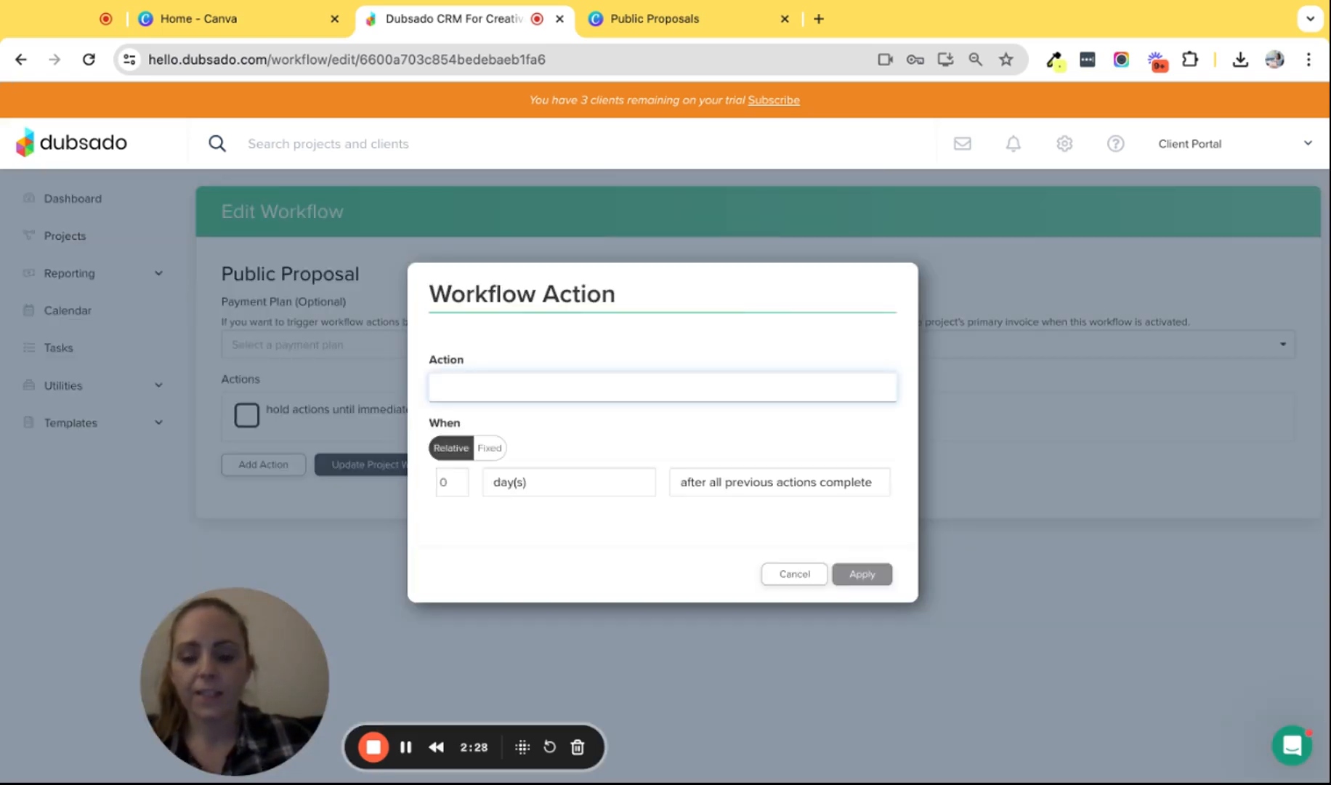
- Add a second hold-until action that waits until the invoice is paid in full
click(465, 639)
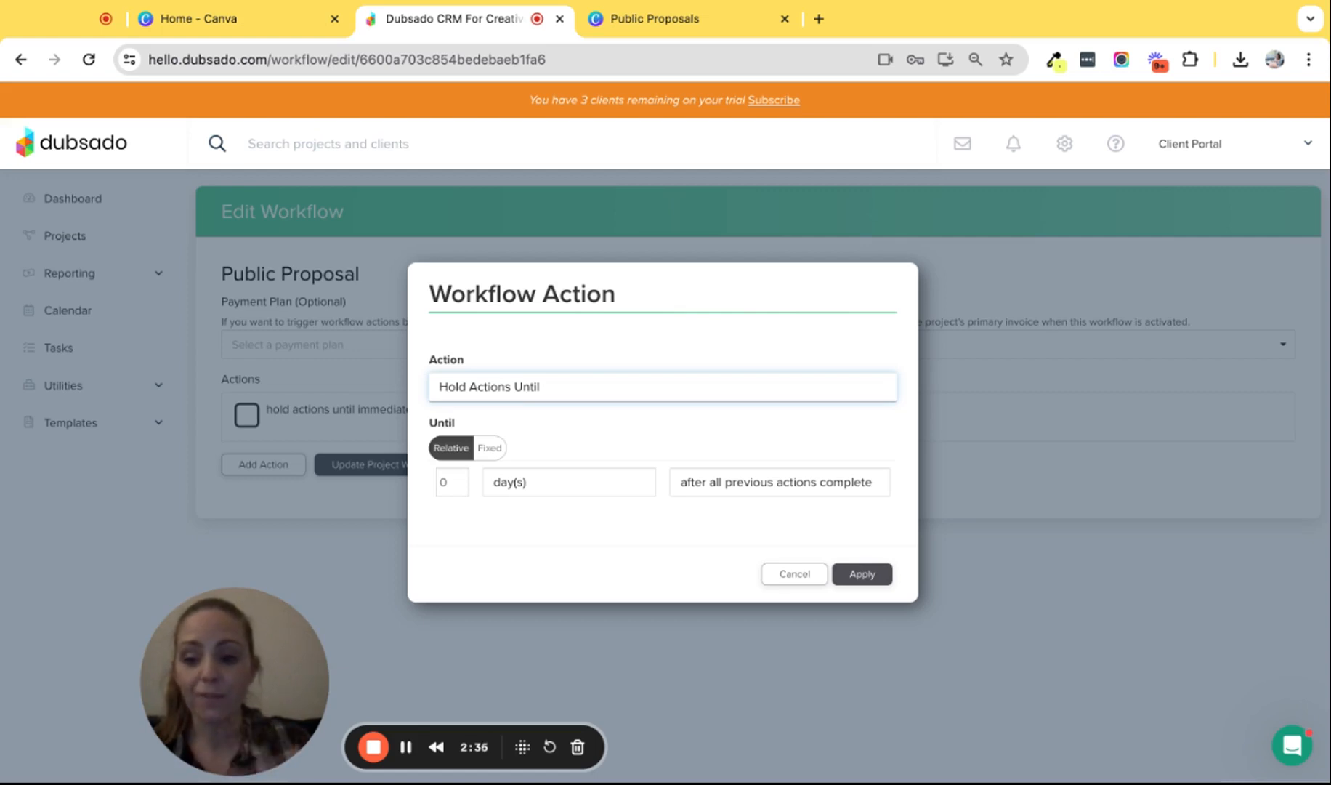
click(683, 481)
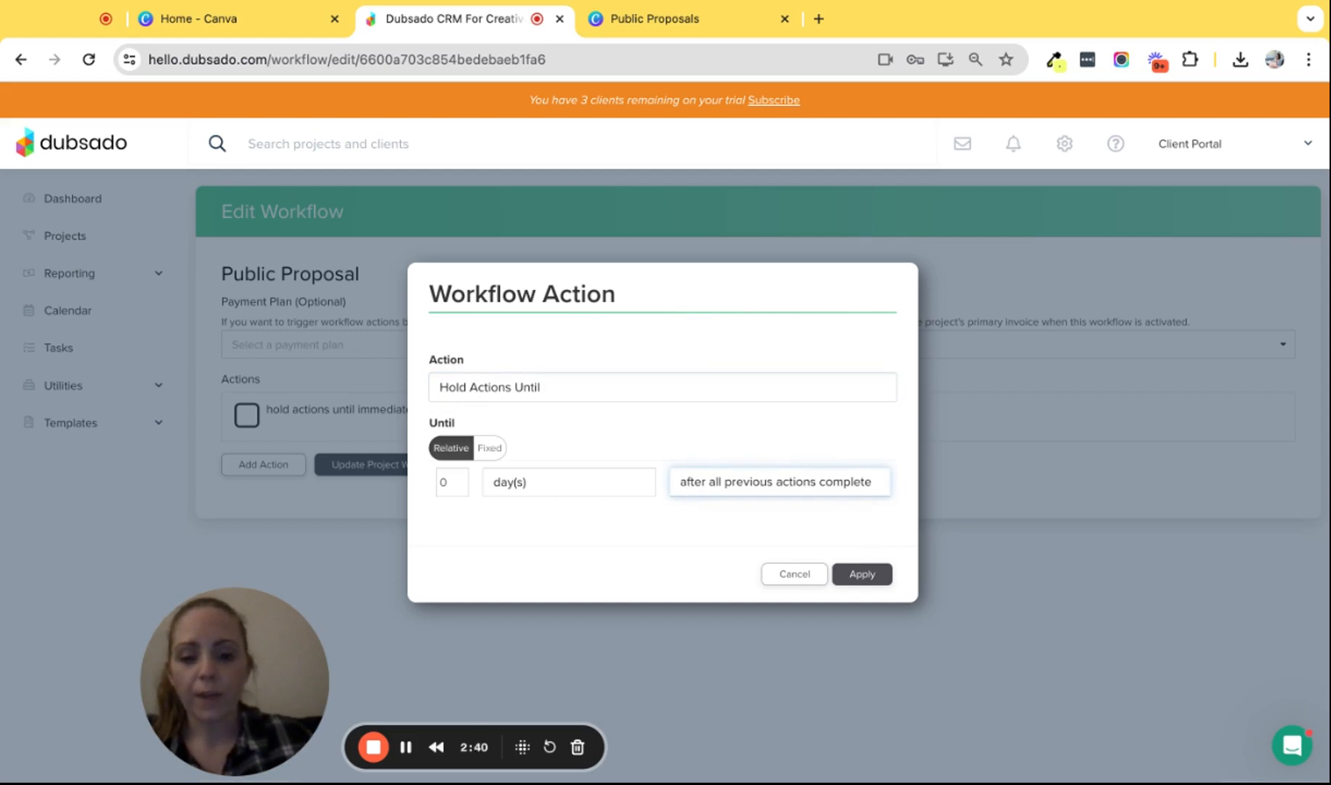
click(683, 427)
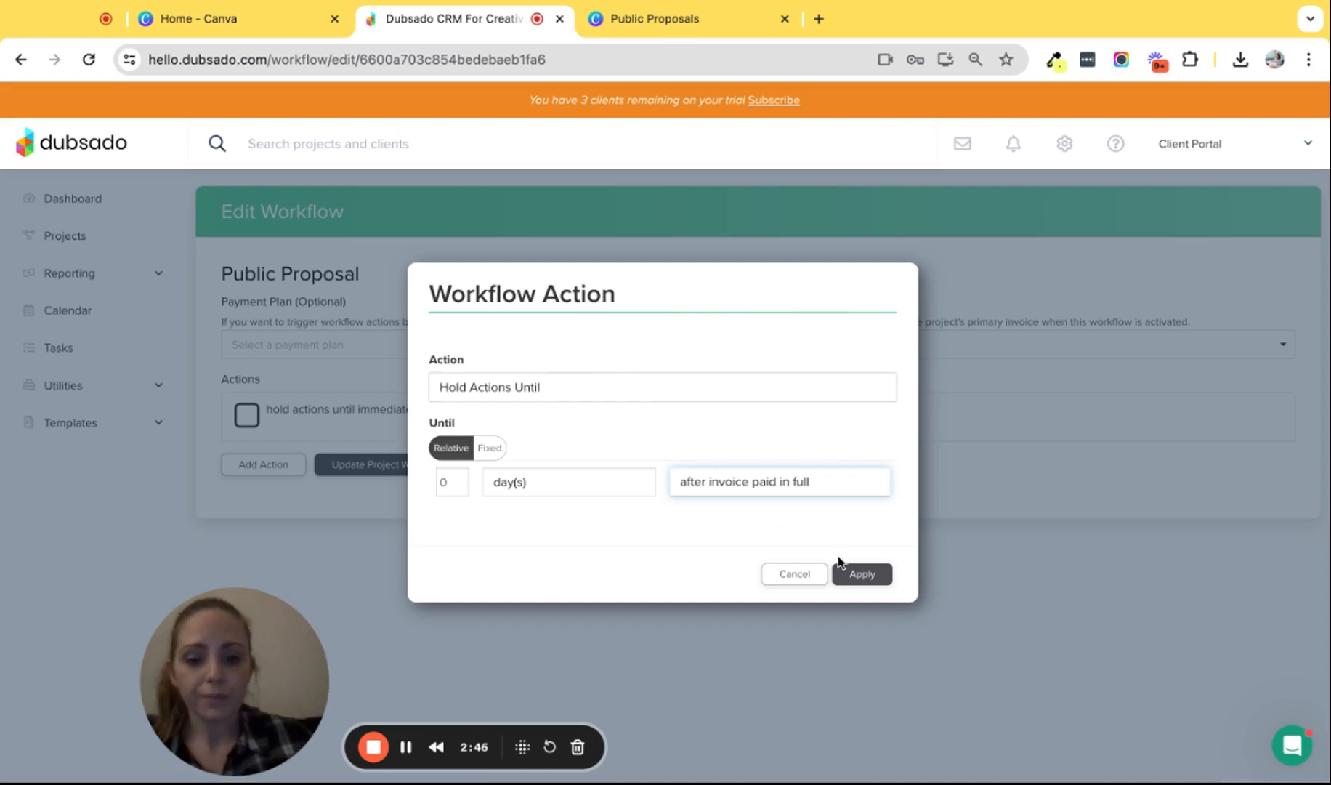
click(862, 574)
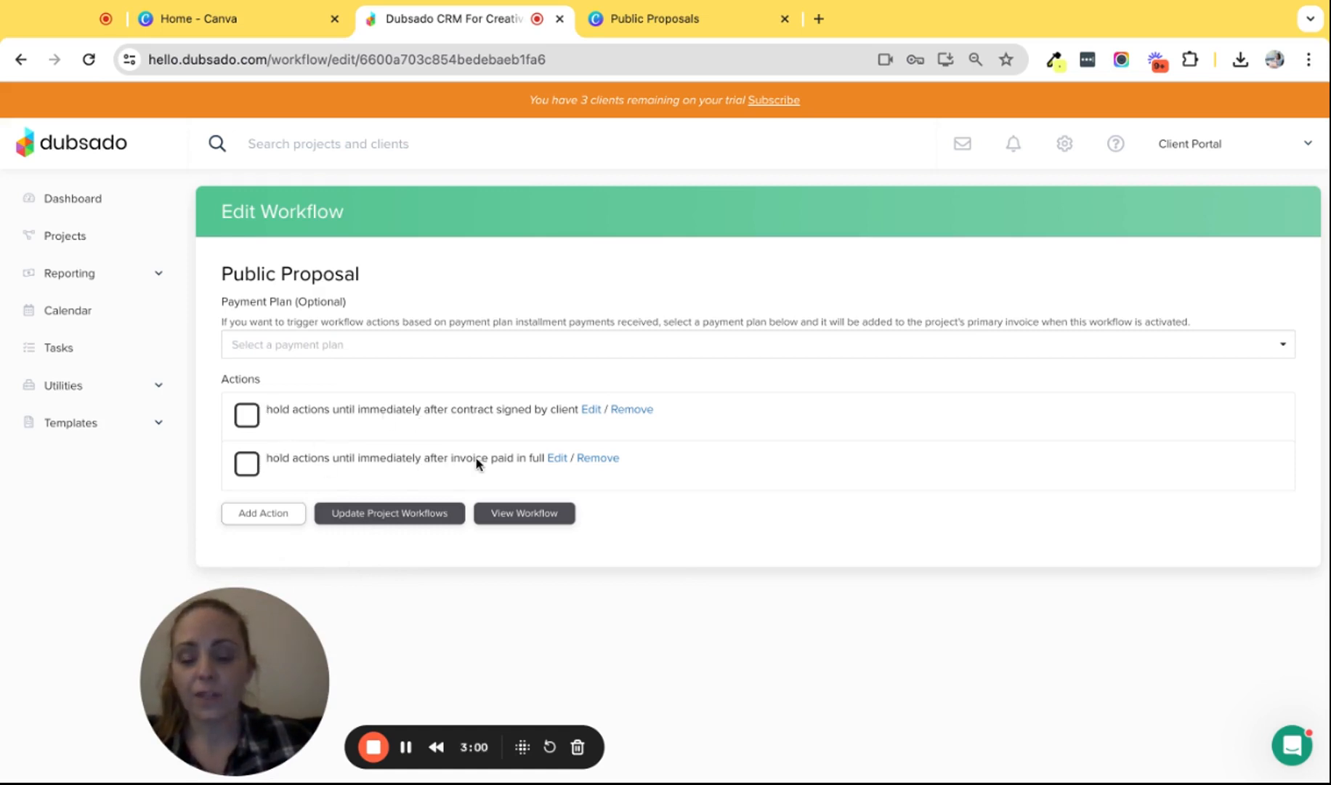
click(273, 514)
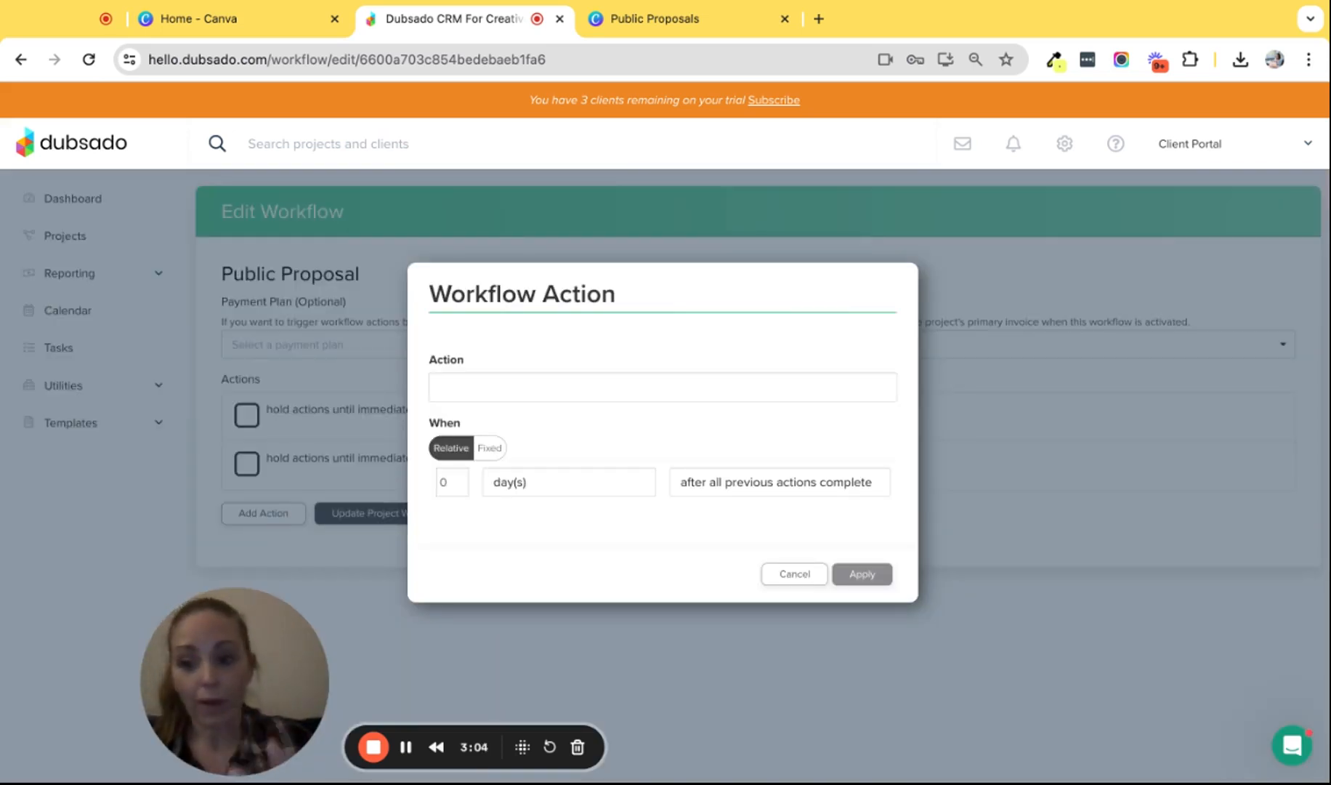
- Add an action setting the project status to Job: Onboarding 💃, zero days after previous actions
click(463, 388)
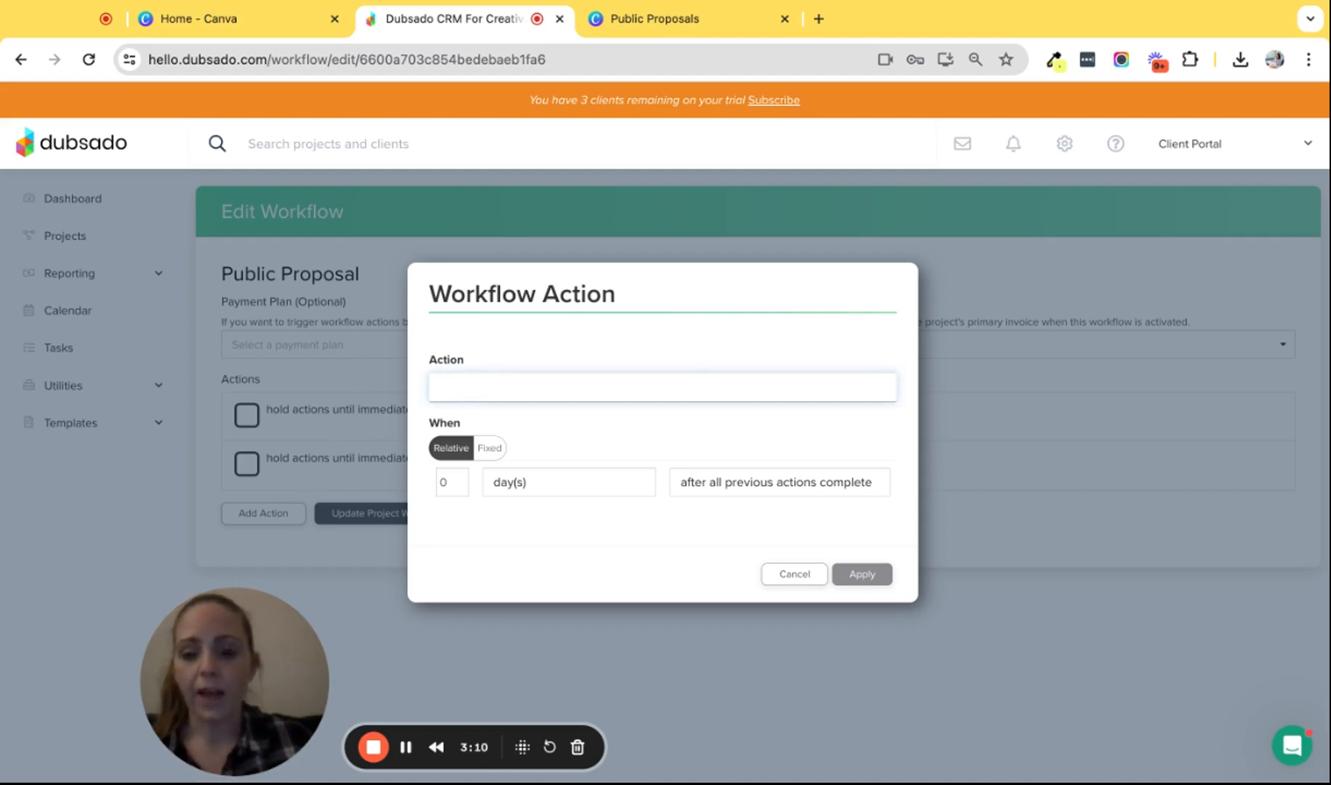
click(476, 415)
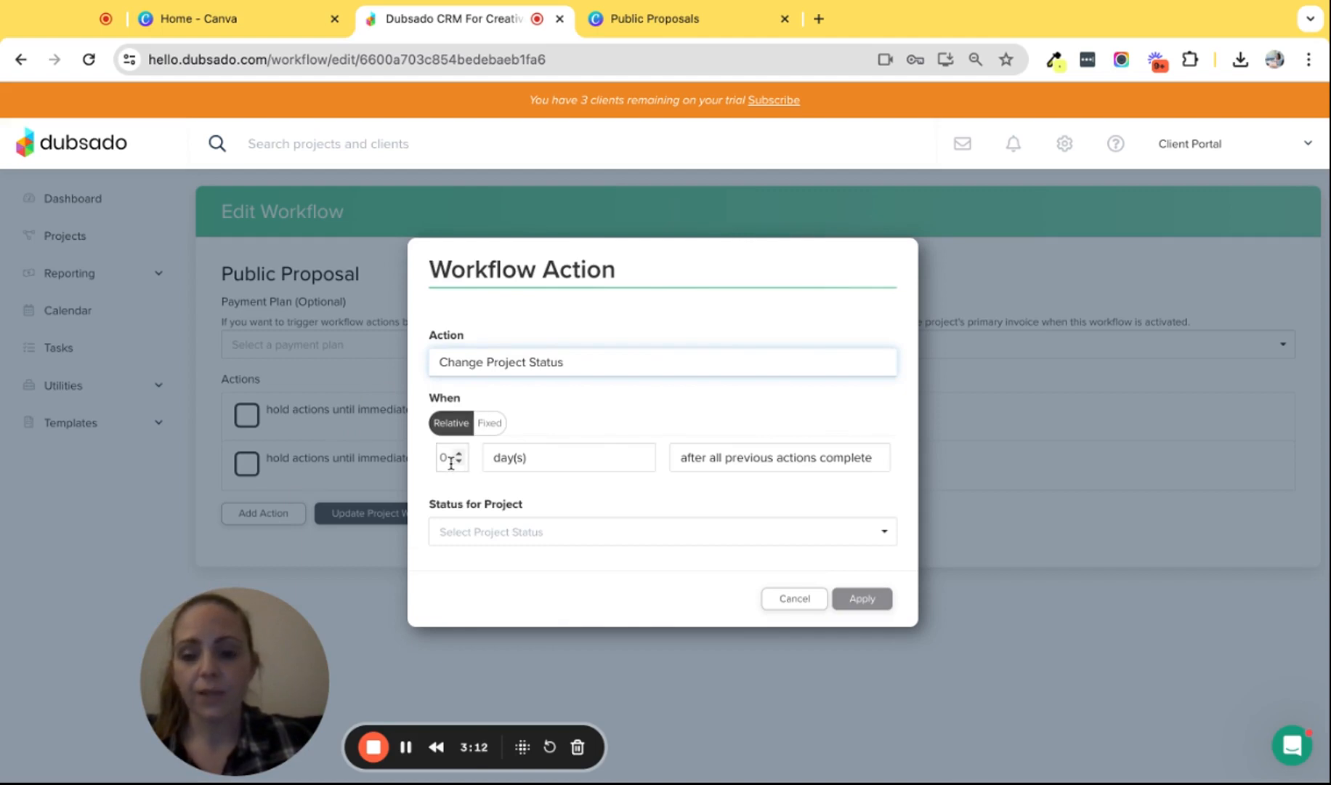
click(485, 542)
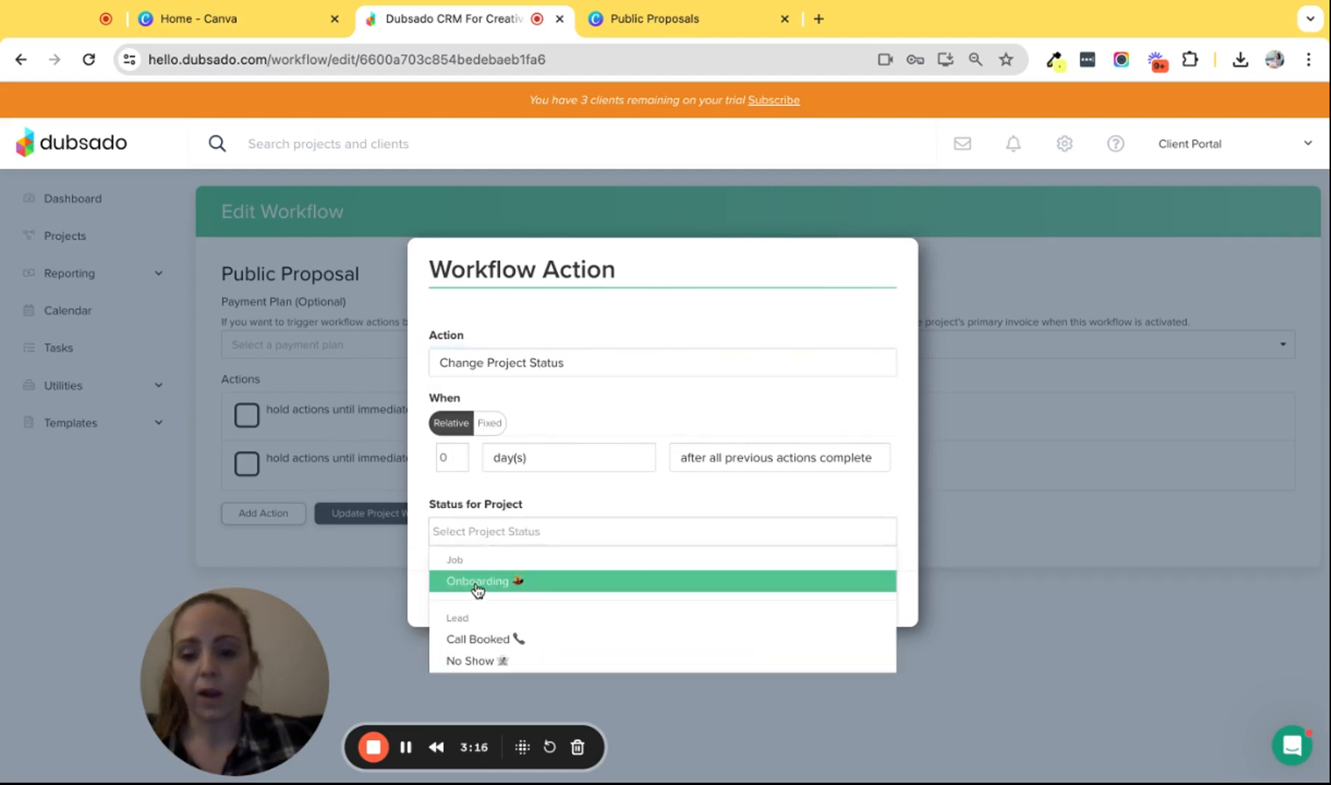
click(476, 585)
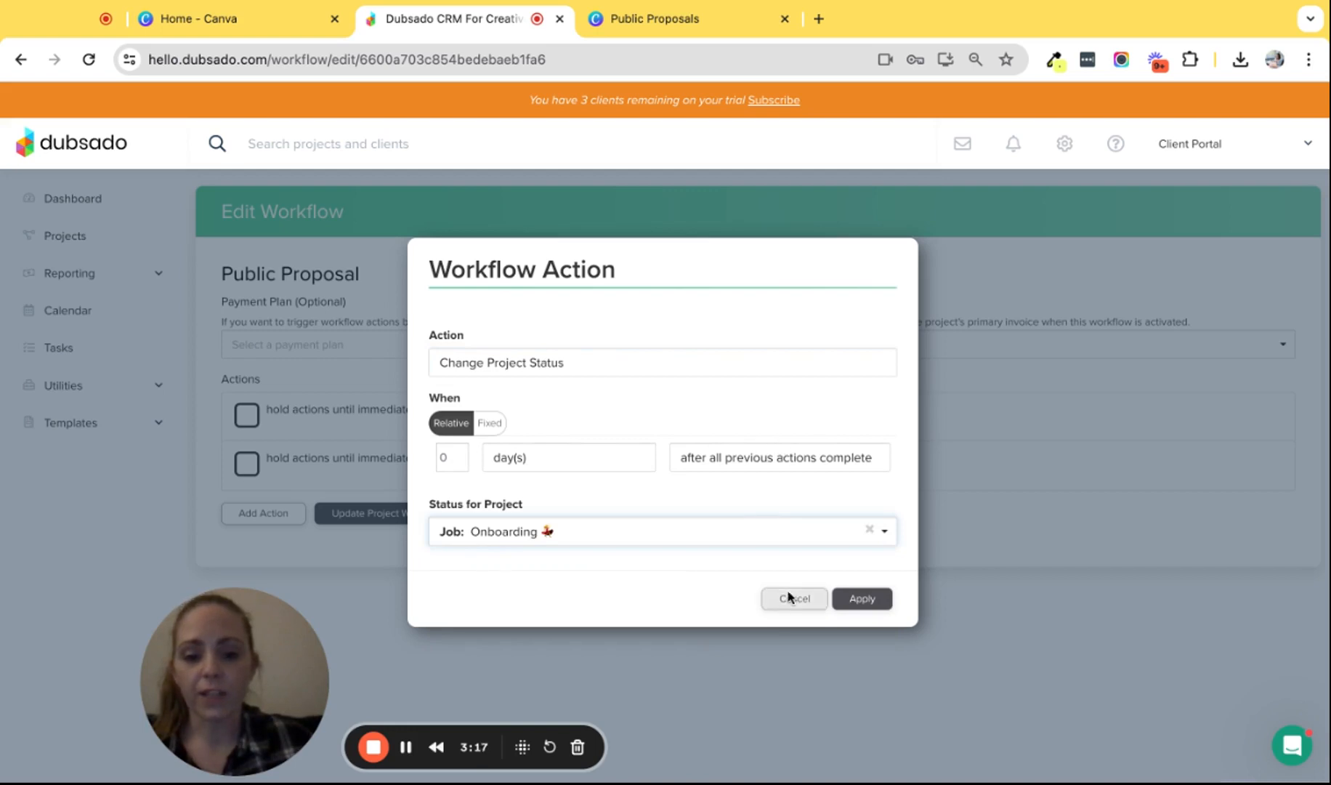
click(862, 598)
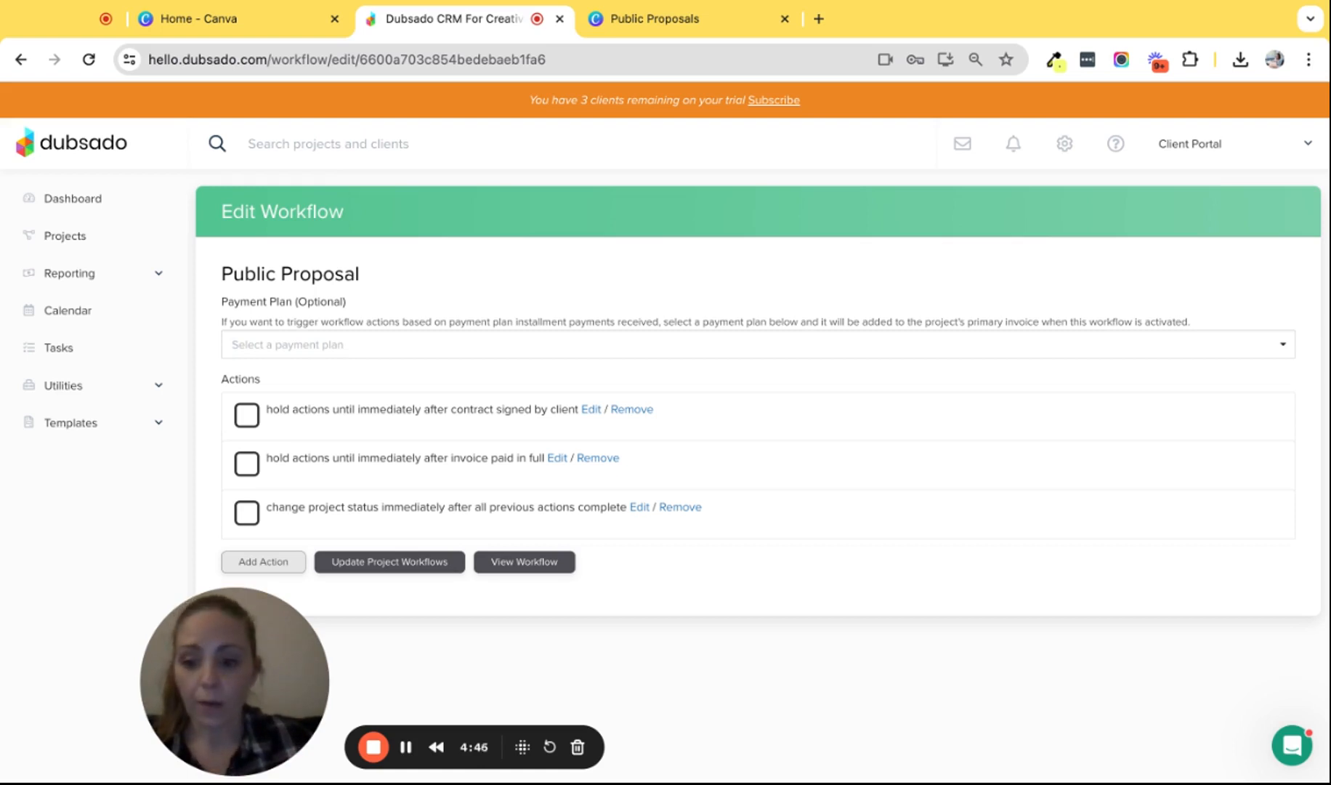
- Open 'Sophia | Public Proposal Template' from the Forms Proposals column and scroll to its packages
click(84, 429)
click(72, 506)
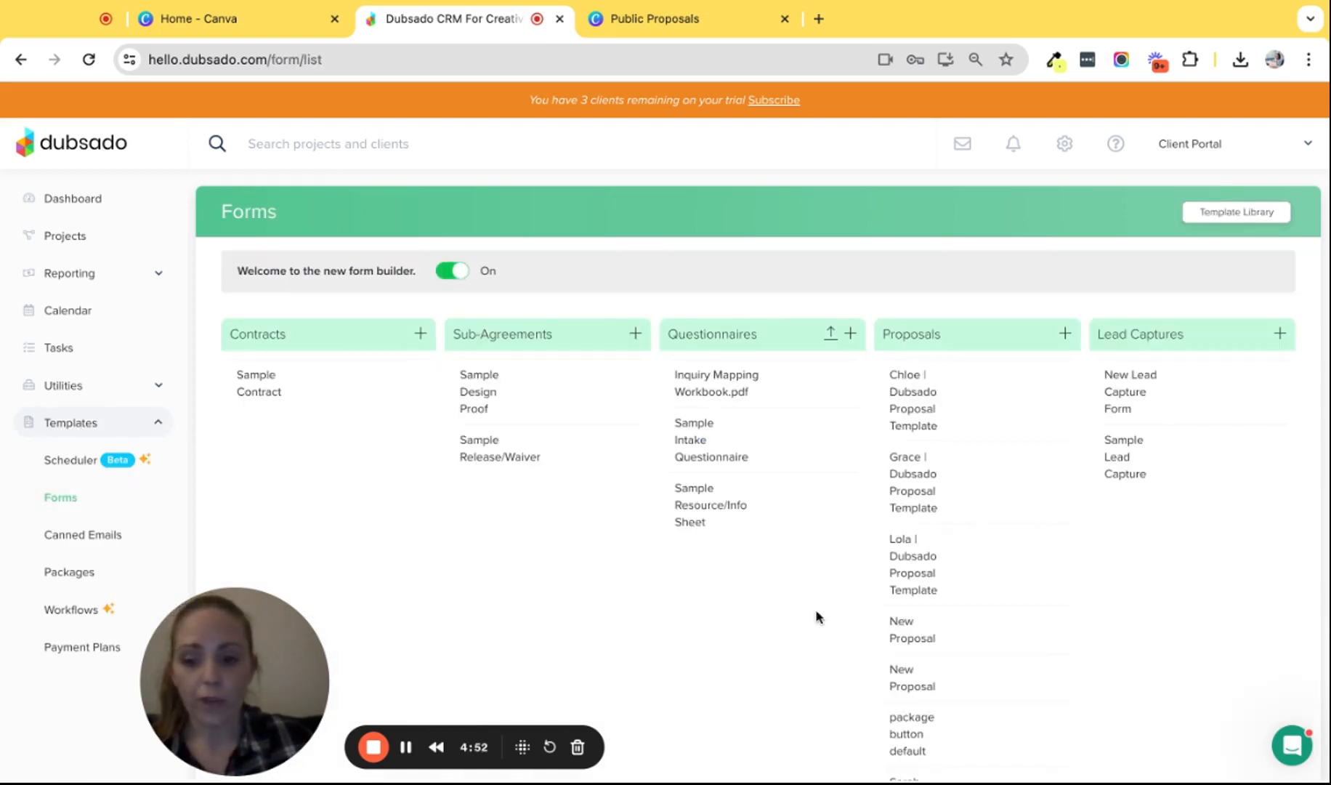
scroll(854, 625, down, 6)
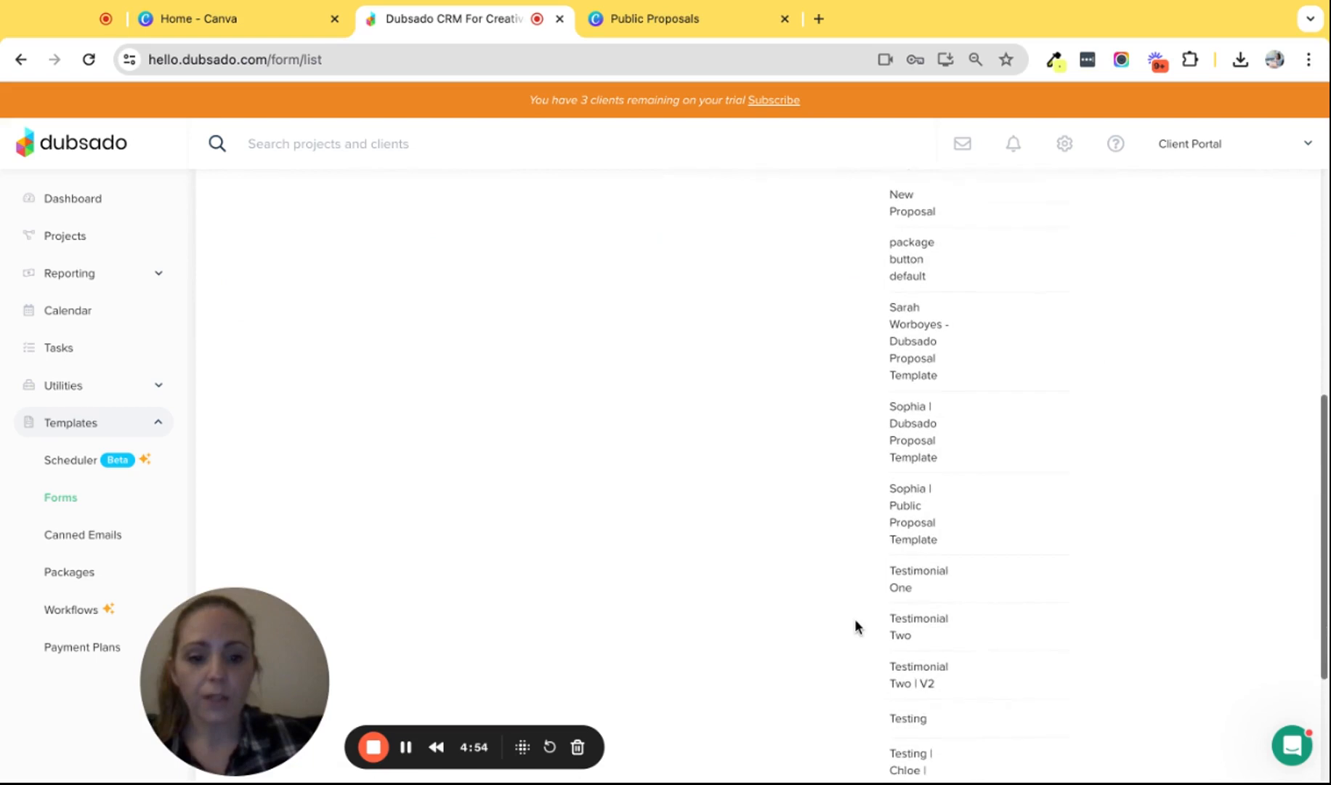
click(911, 513)
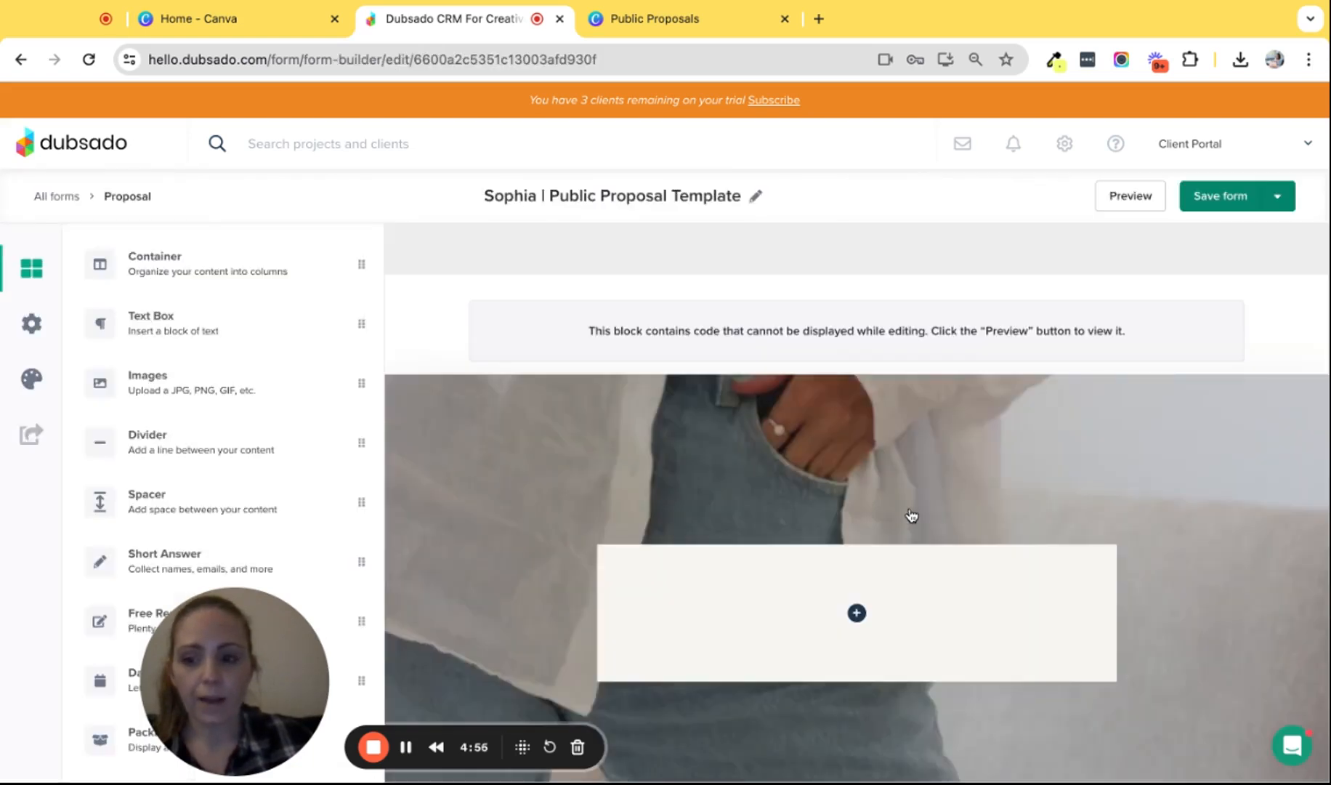
scroll(955, 553, down, 1)
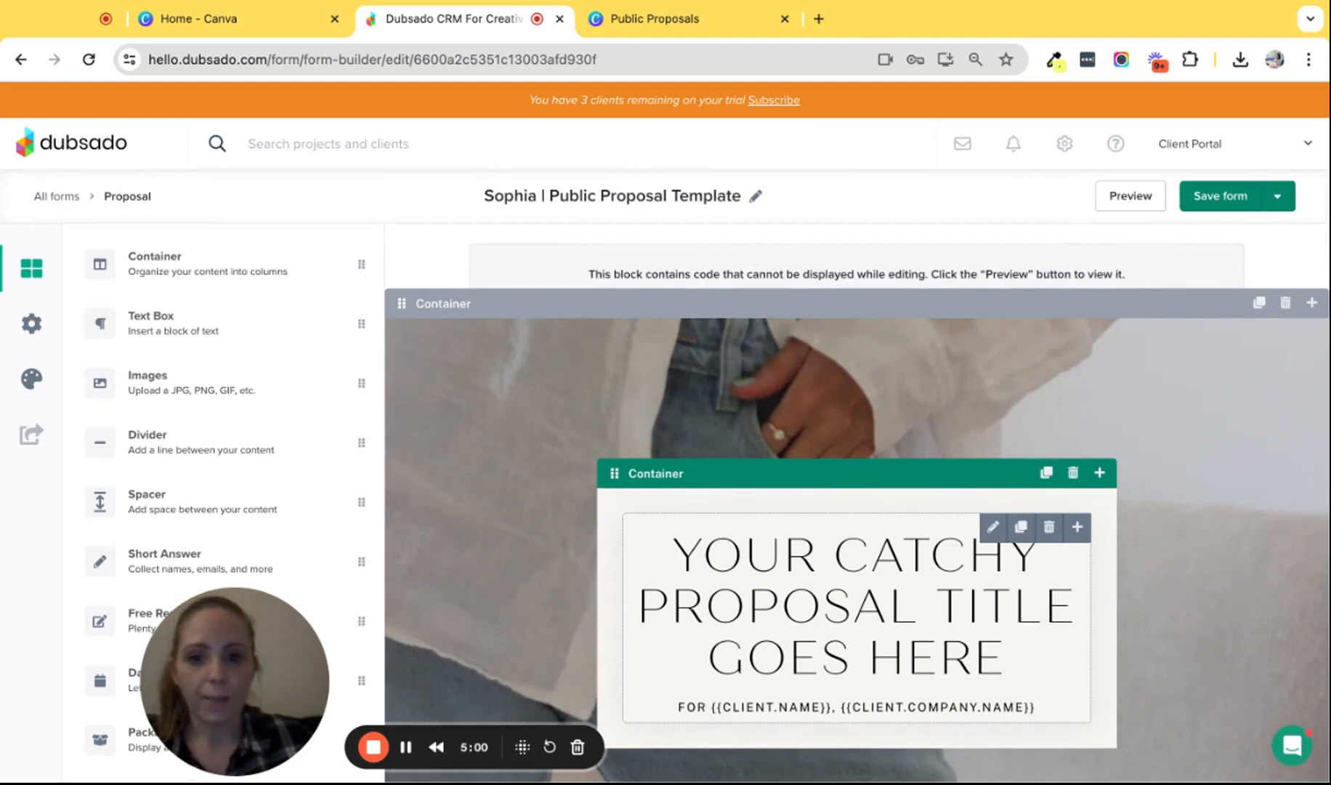
scroll(857, 501, down, 4)
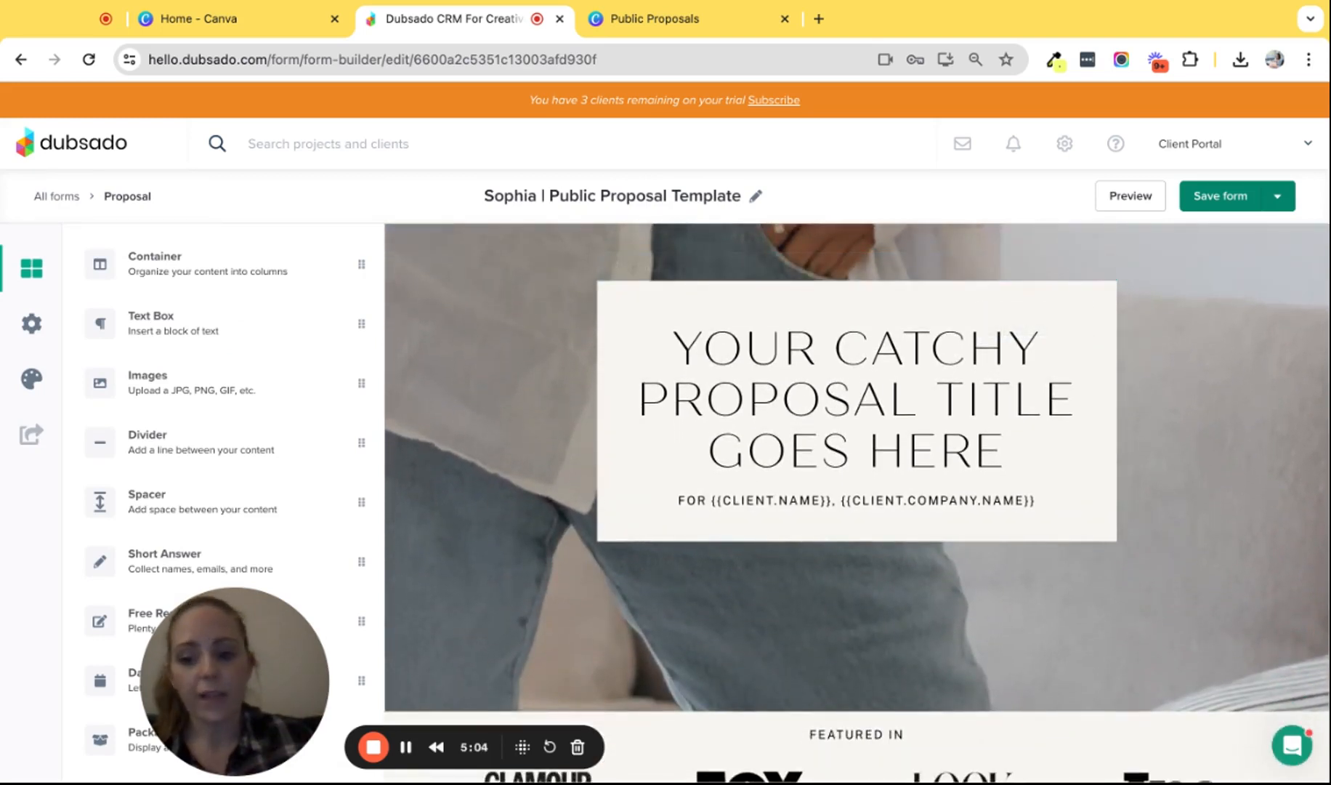
scroll(857, 502, down, 15)
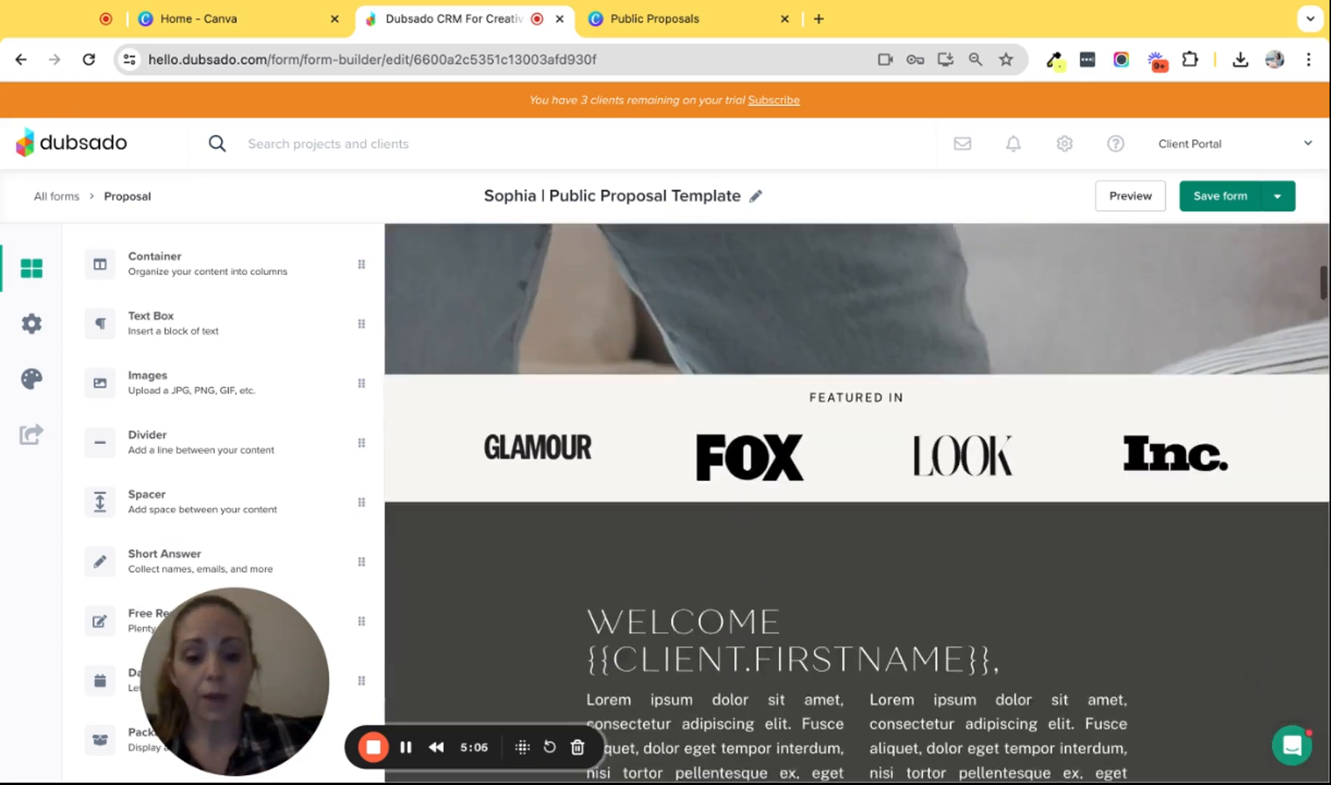
scroll(858, 501, down, 2)
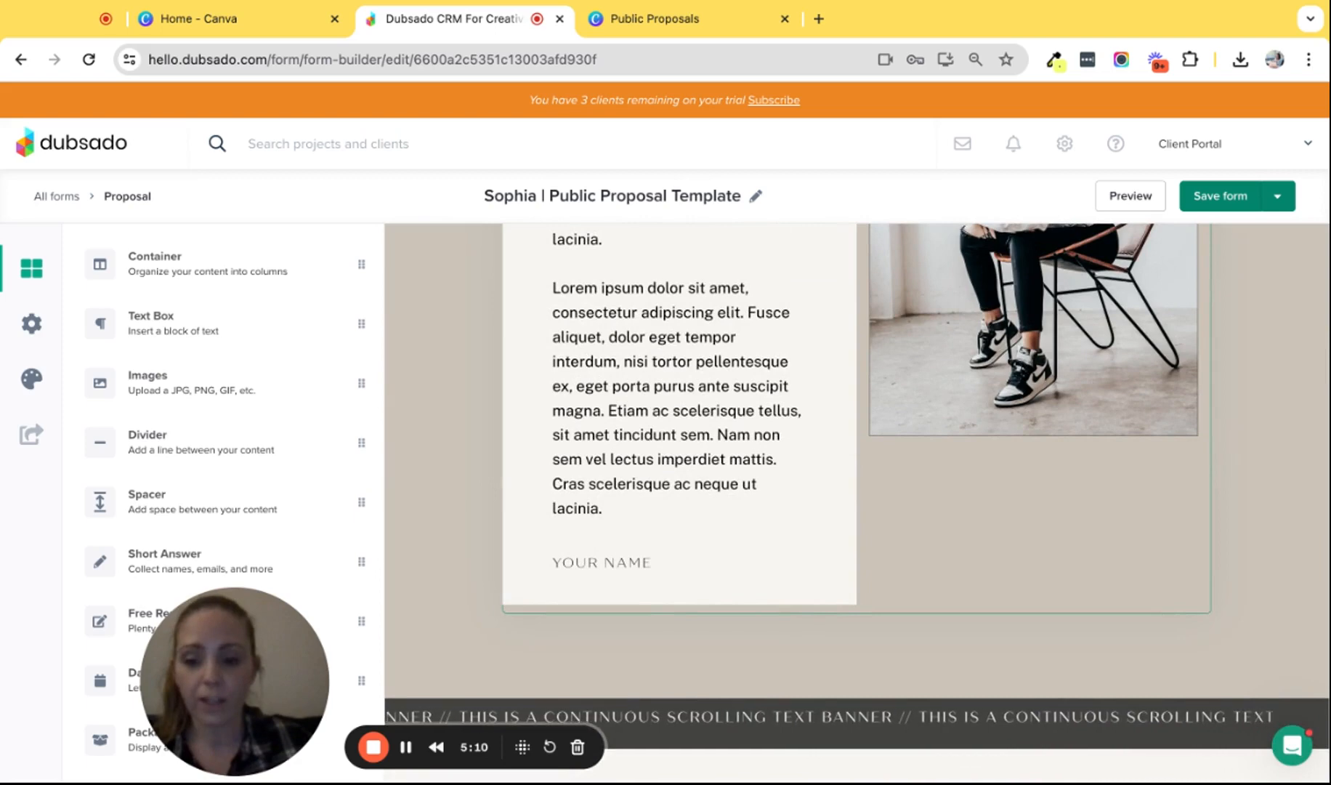
scroll(858, 501, down, 10)
scroll(1097, 341, down, 10)
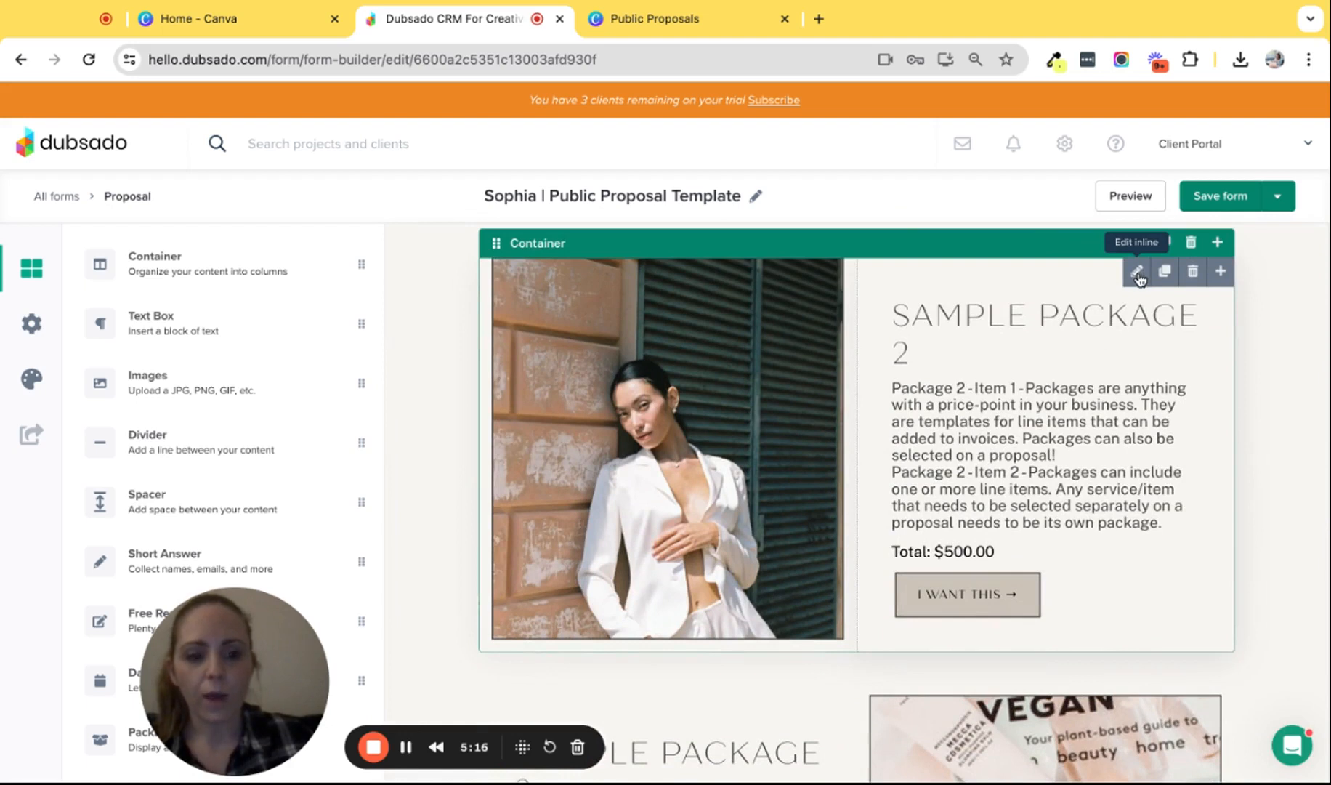
- Replace Sample Package 2 in the first package block with 'Test package One - $100.00'
click(1138, 275)
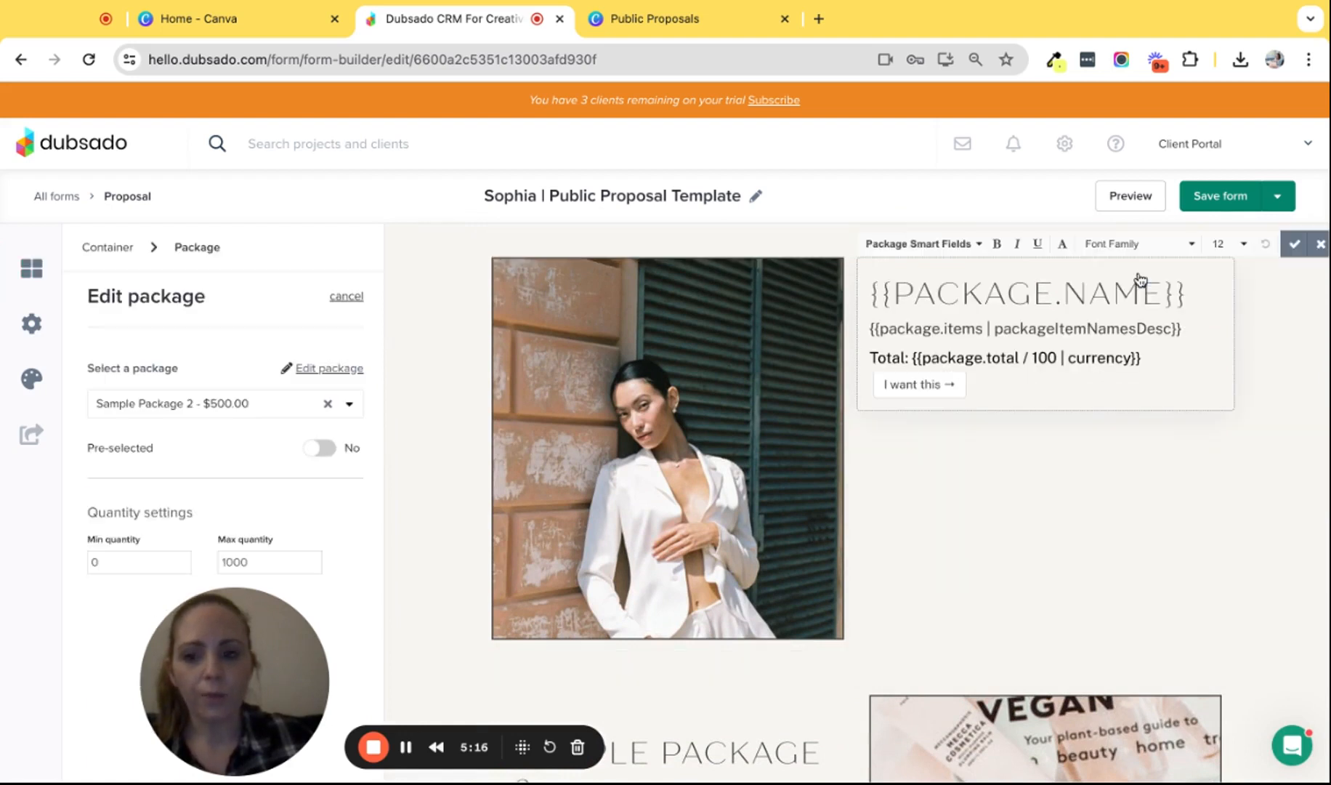
click(350, 404)
click(218, 449)
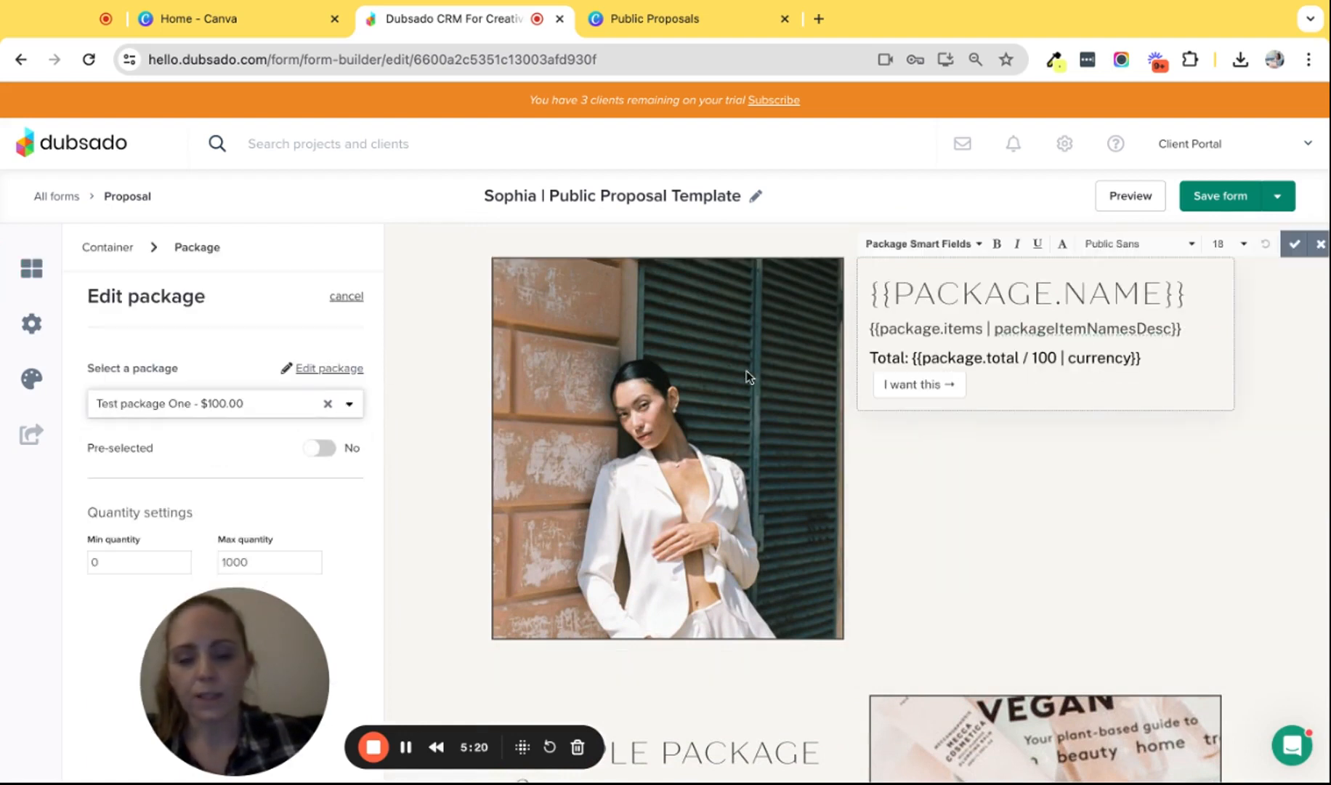
click(1294, 244)
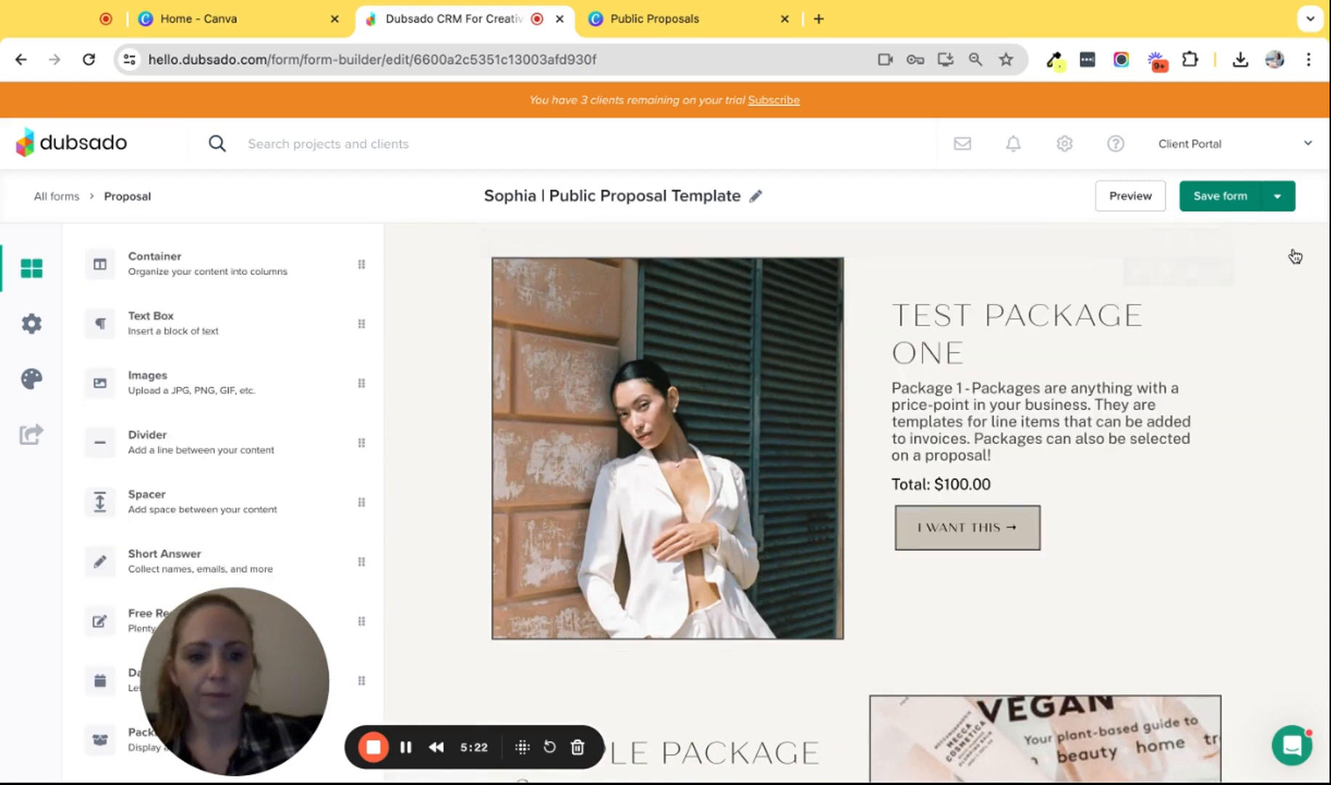
scroll(1165, 459, down, 5)
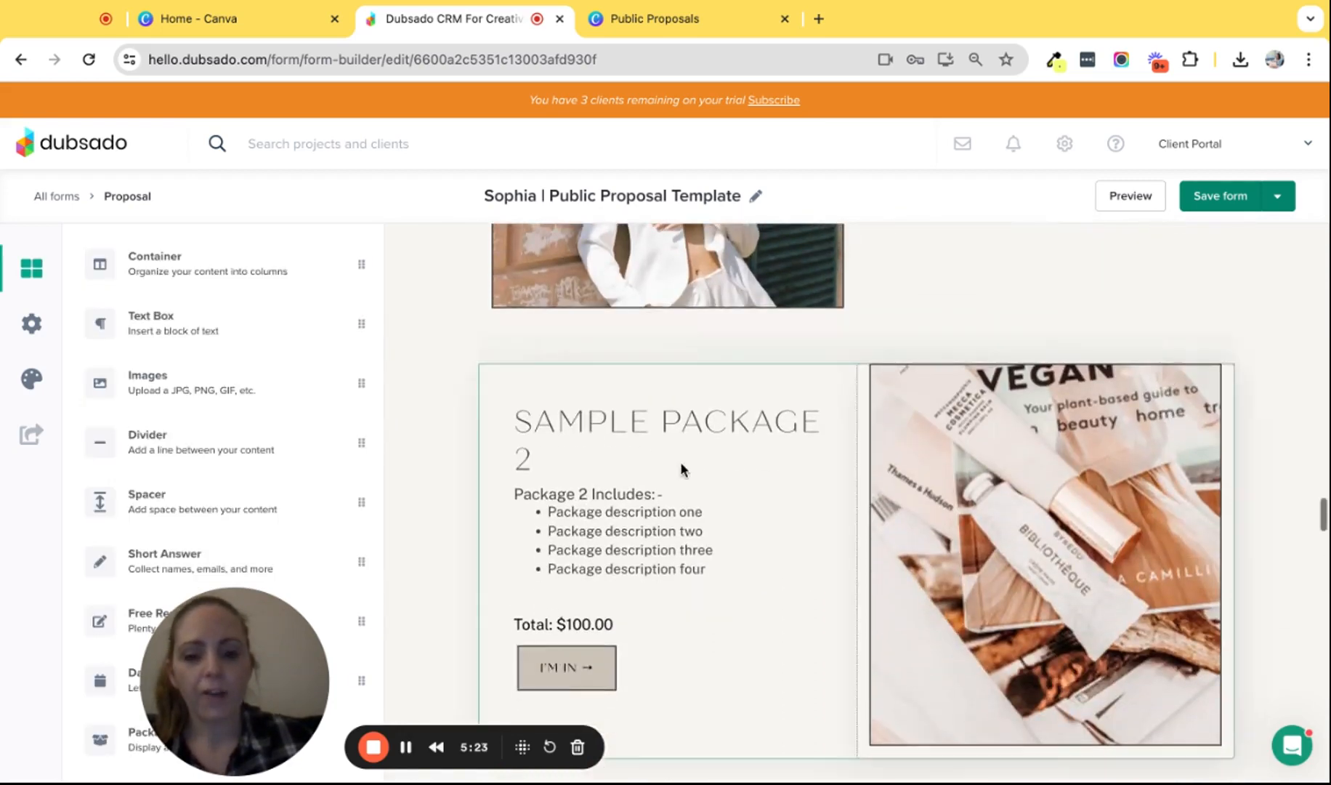
scroll(964, 442, up, 1)
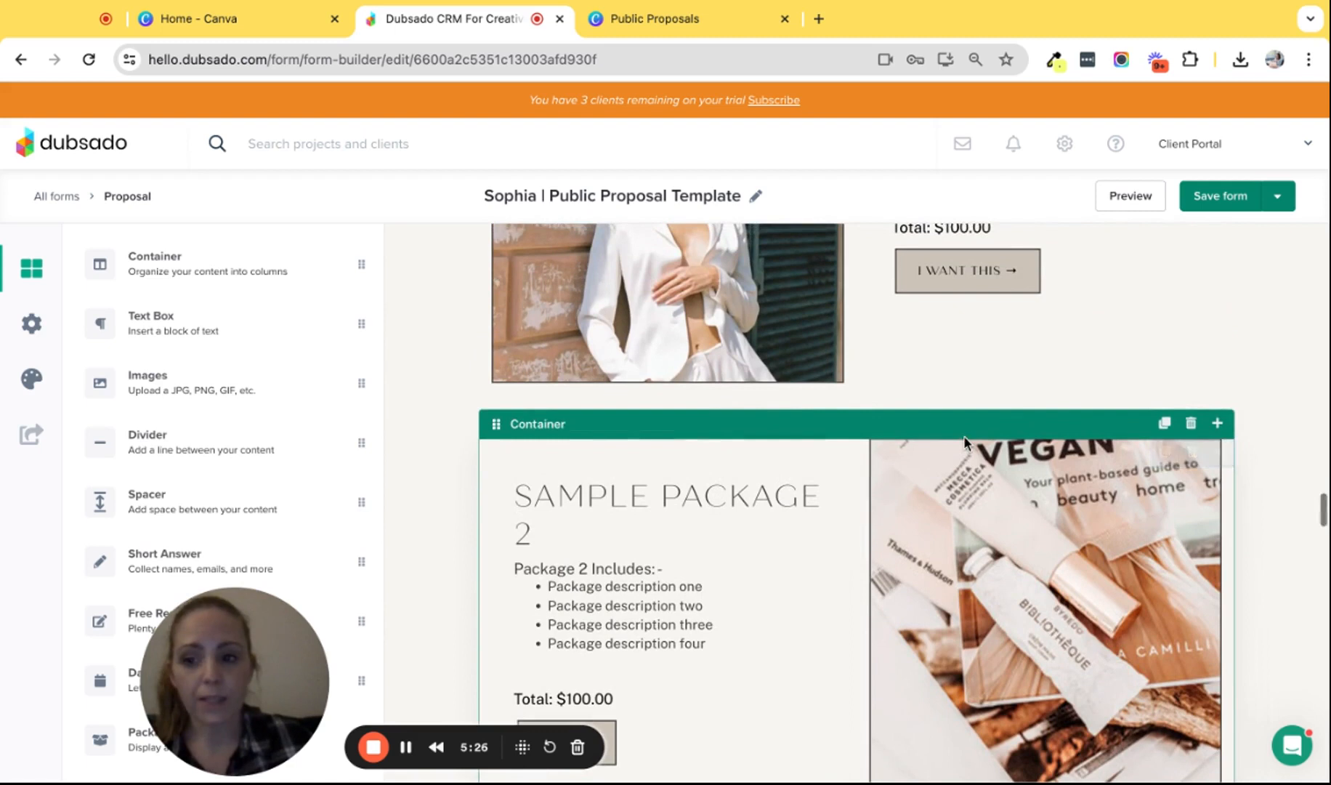
- In the proposal's Form settings, choose Pay In Full as the invoice payment plan
click(31, 326)
scroll(163, 427, down, 2)
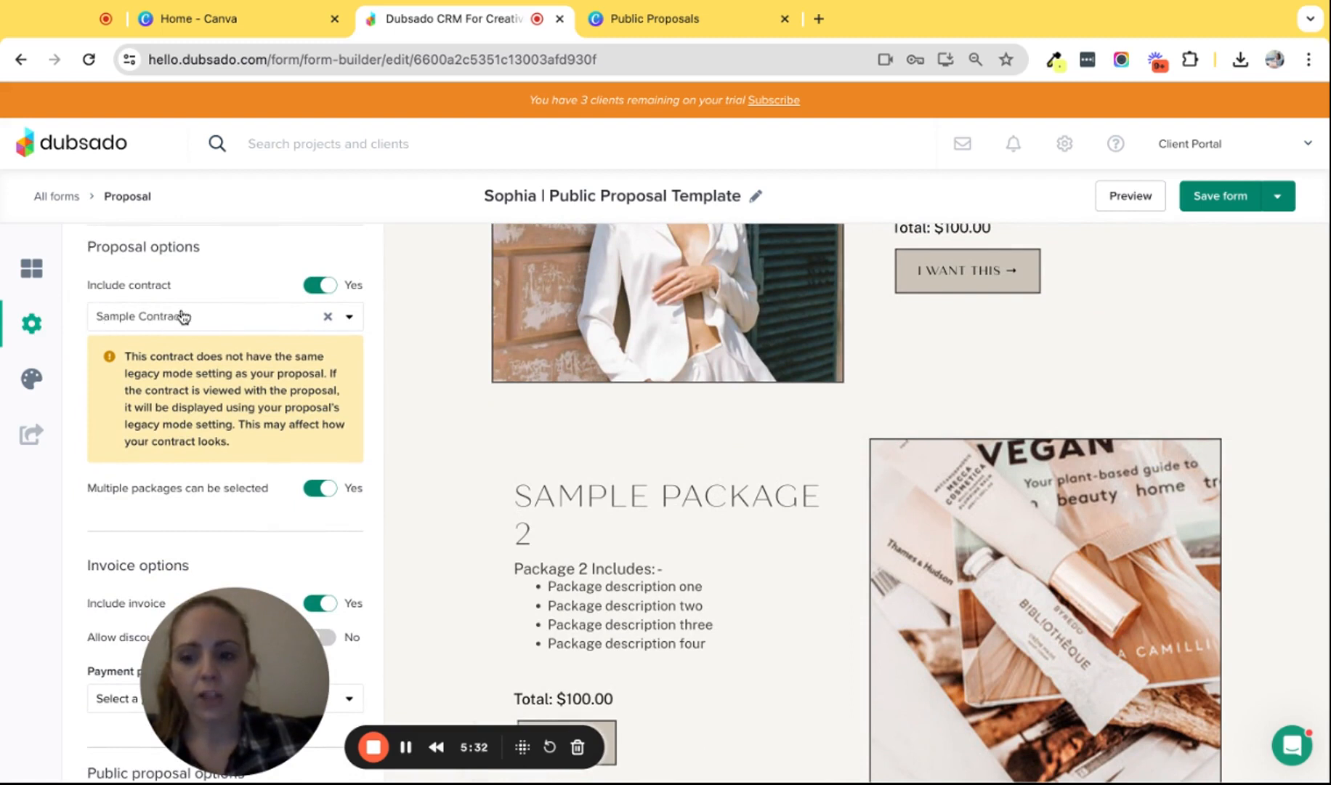
scroll(232, 317, down, 1)
scroll(232, 317, down, 1)
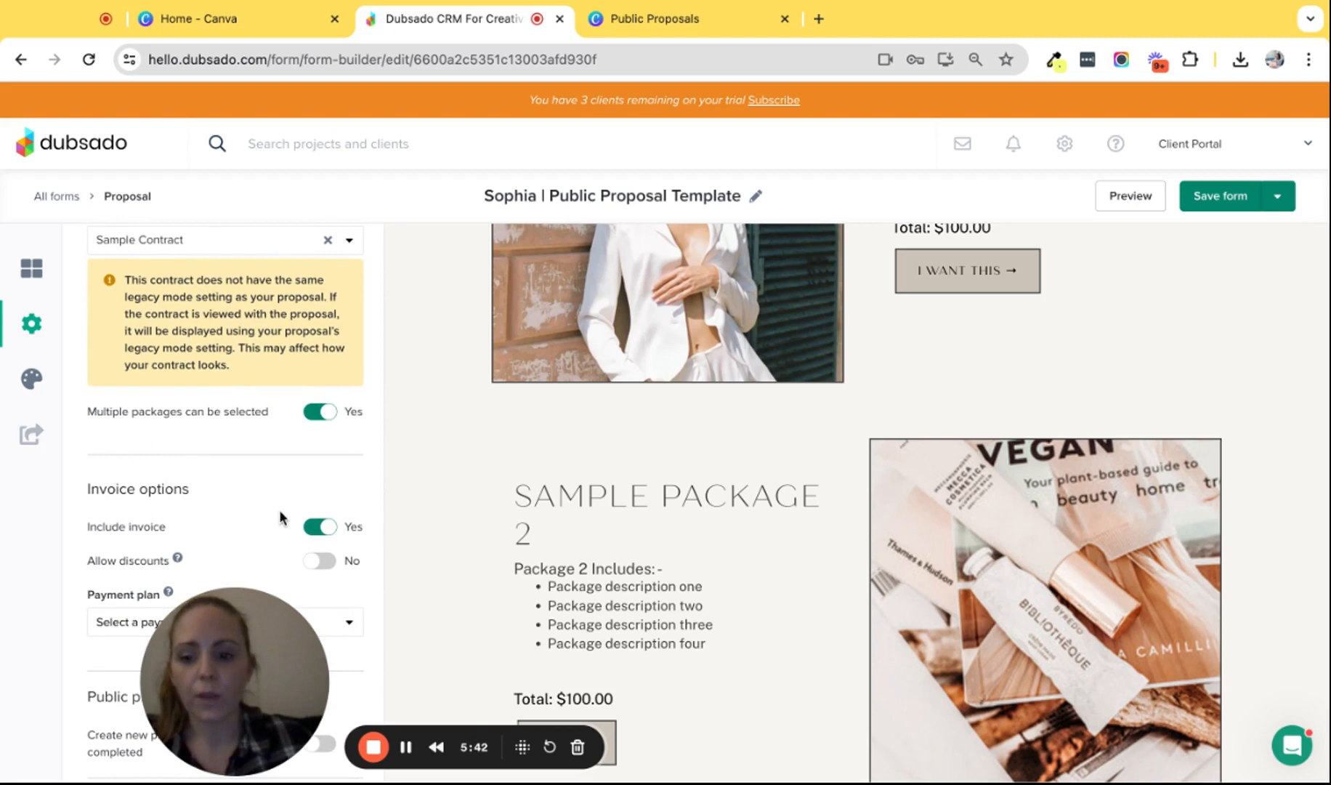
scroll(280, 513, down, 3)
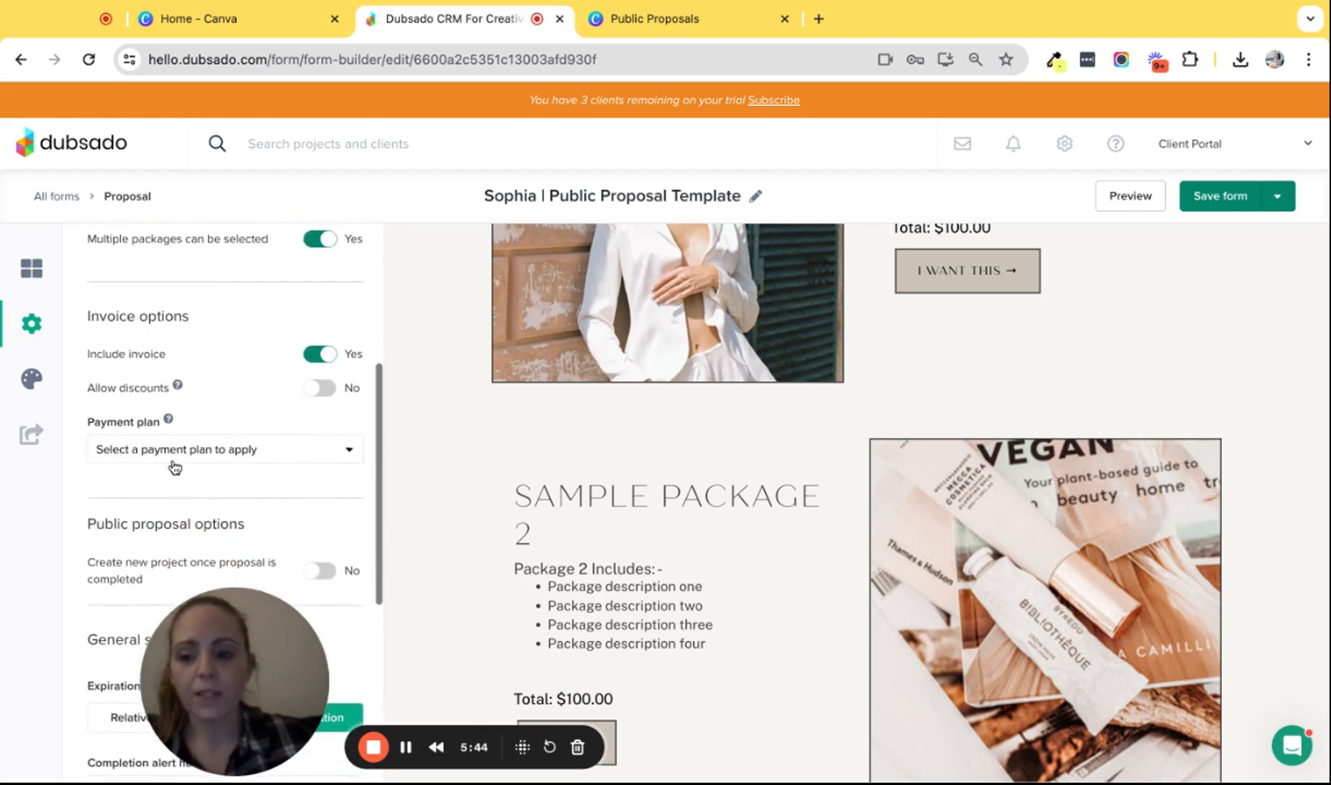
scroll(170, 464, down, 1)
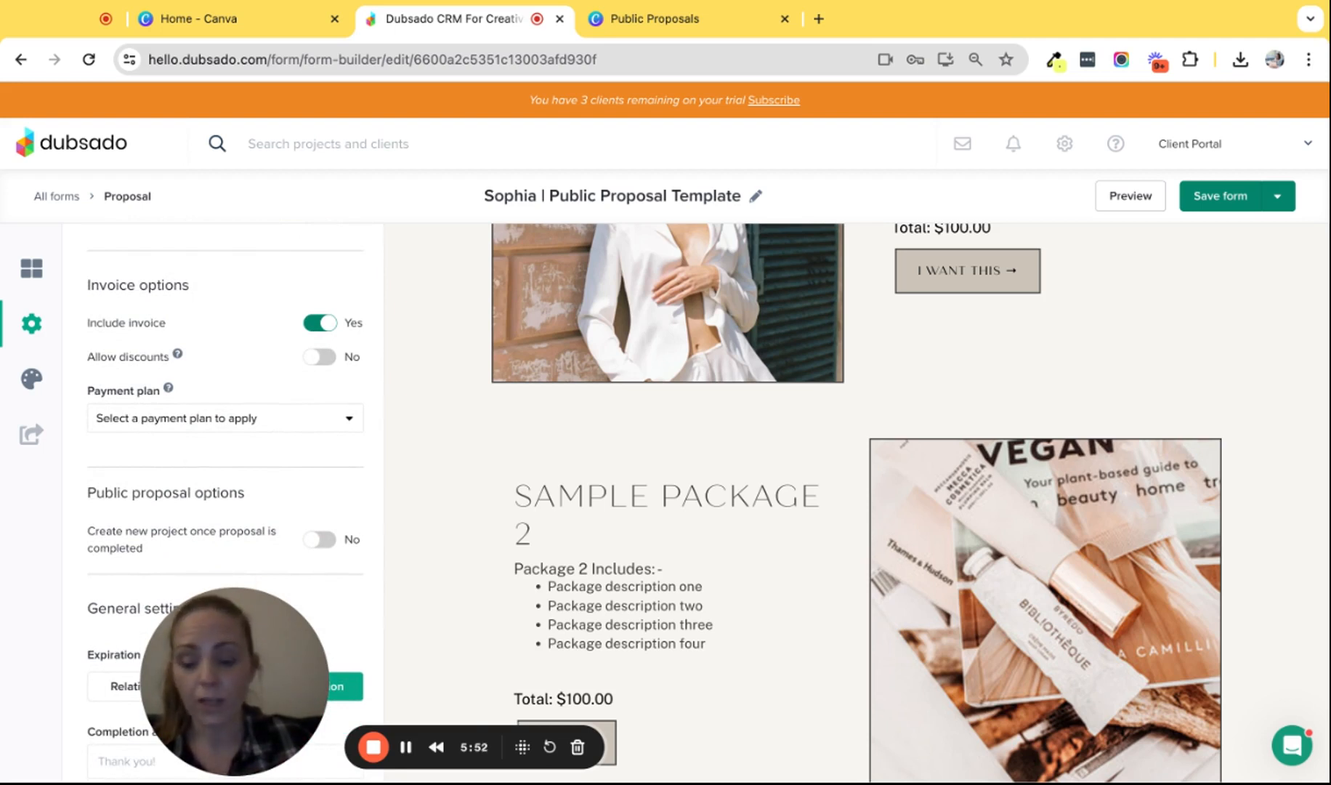
click(170, 425)
click(155, 462)
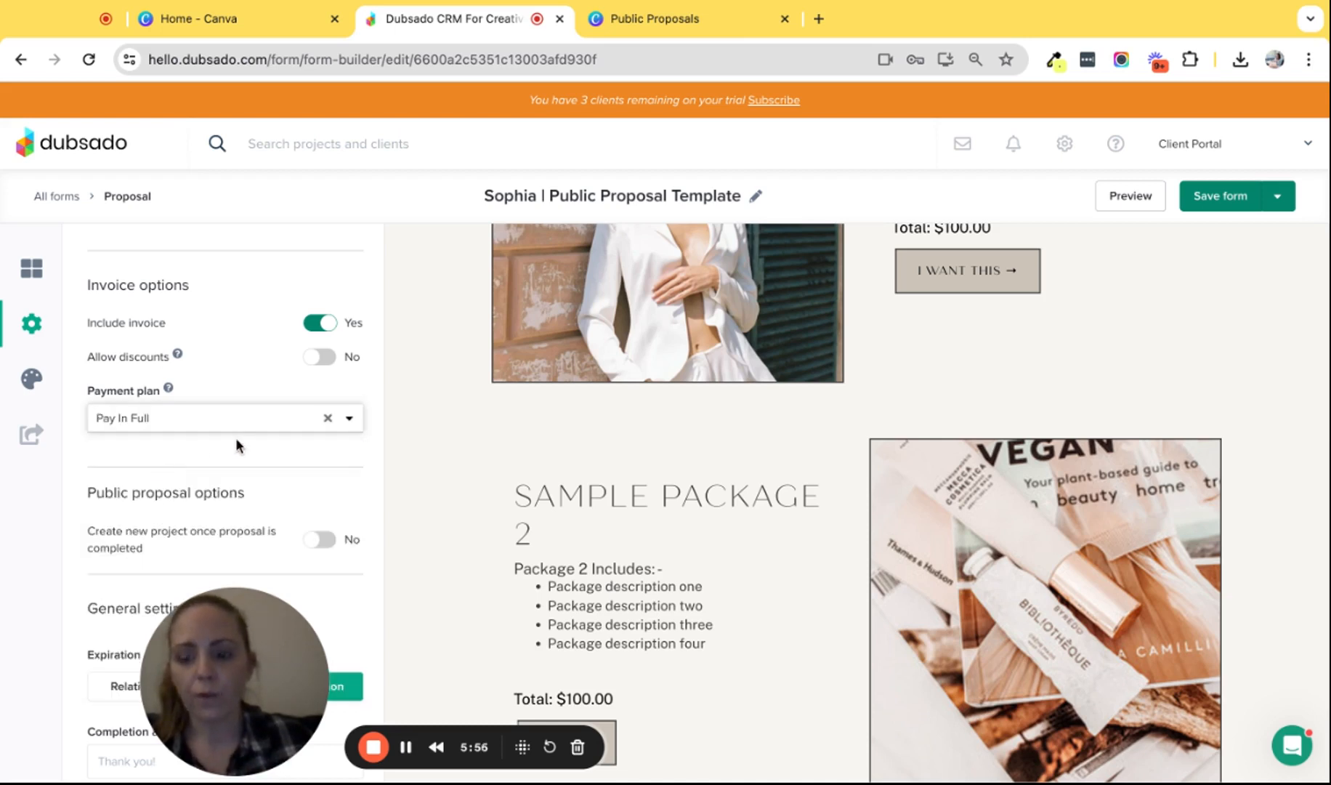
scroll(243, 443, down, 4)
scroll(211, 321, up, 2)
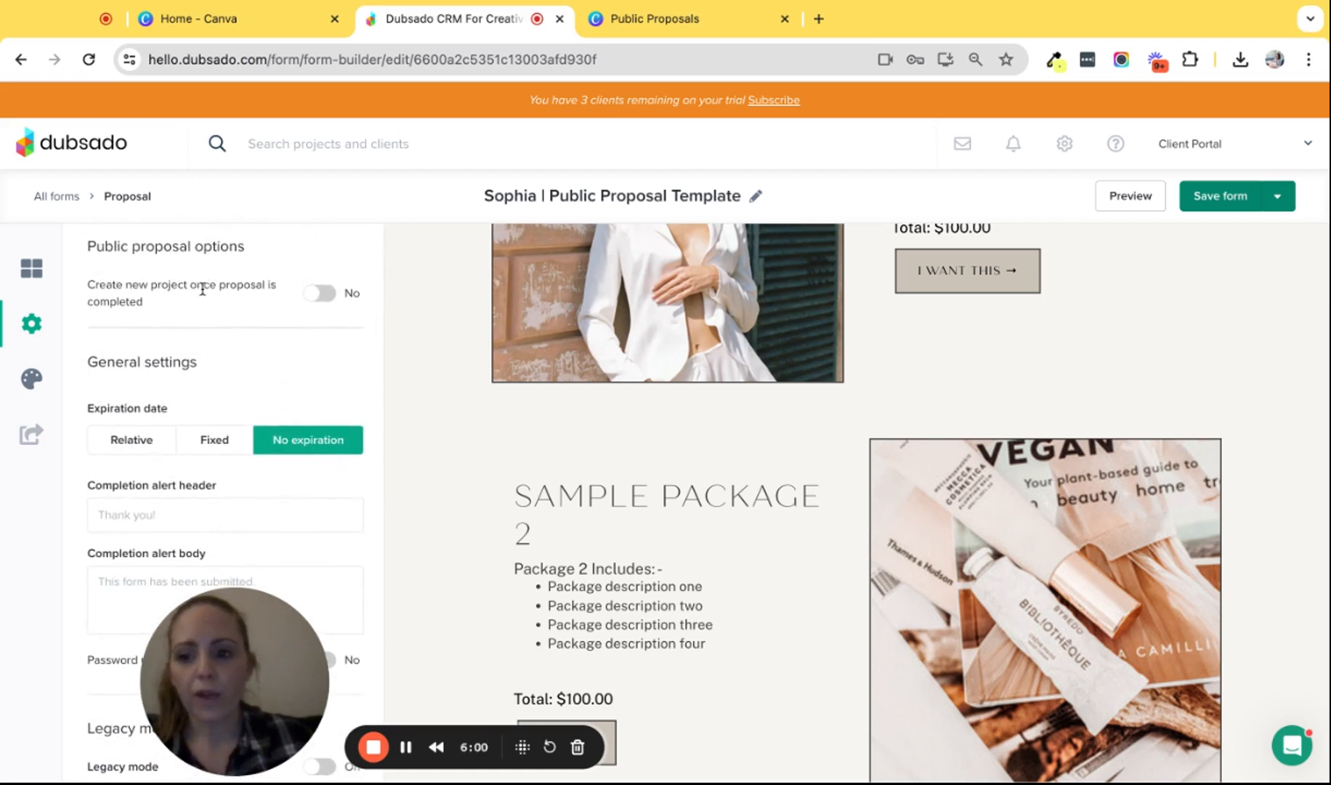
- Enable project creation on proposal completion and make Public Proposal the default workflow
click(314, 296)
scroll(288, 330, down, 2)
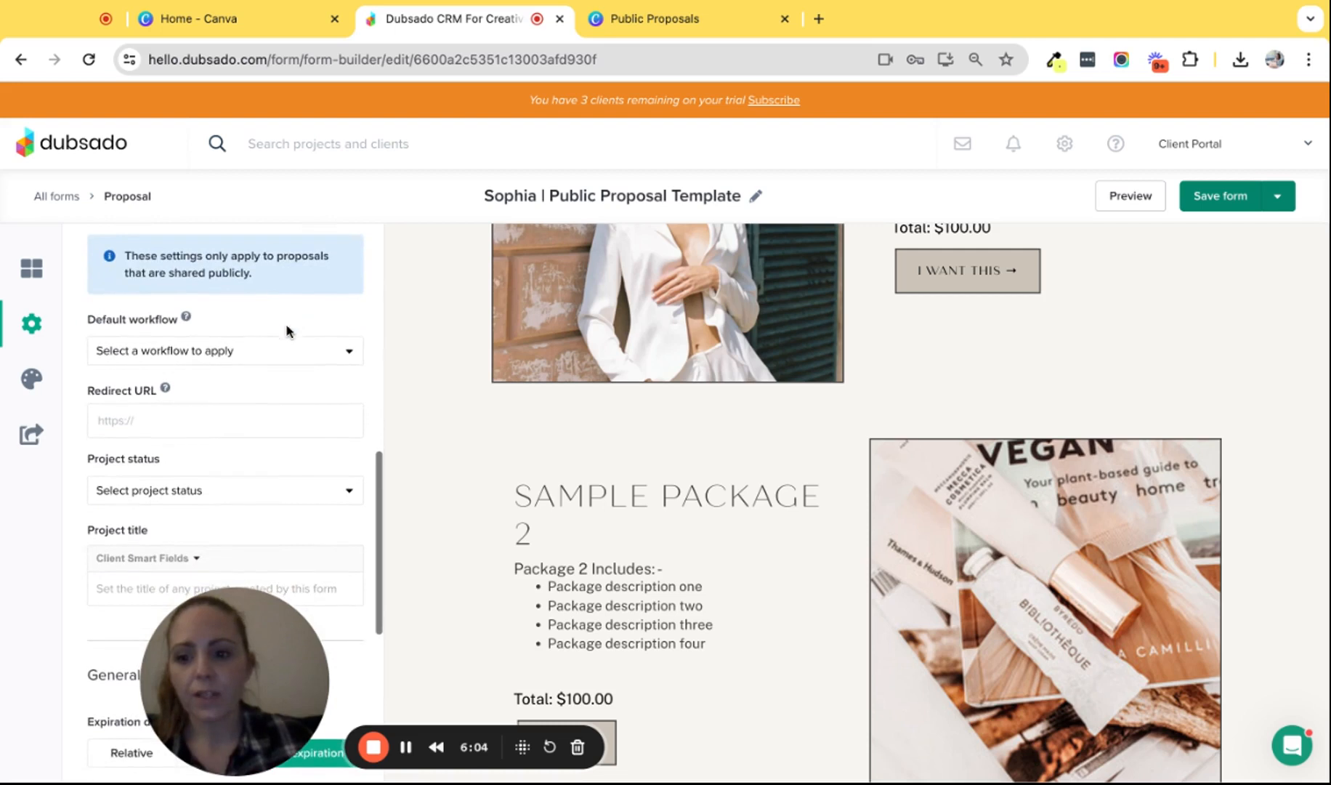
click(188, 354)
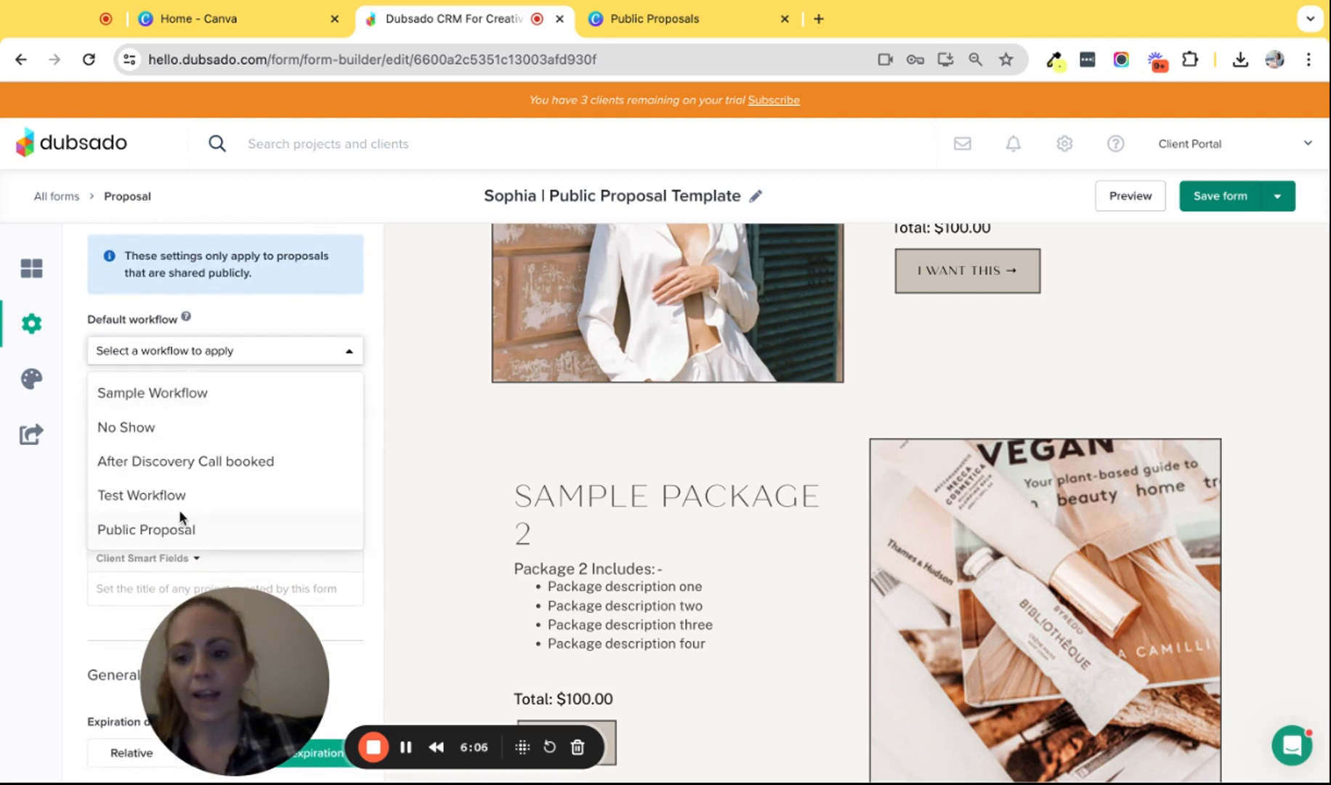
click(151, 535)
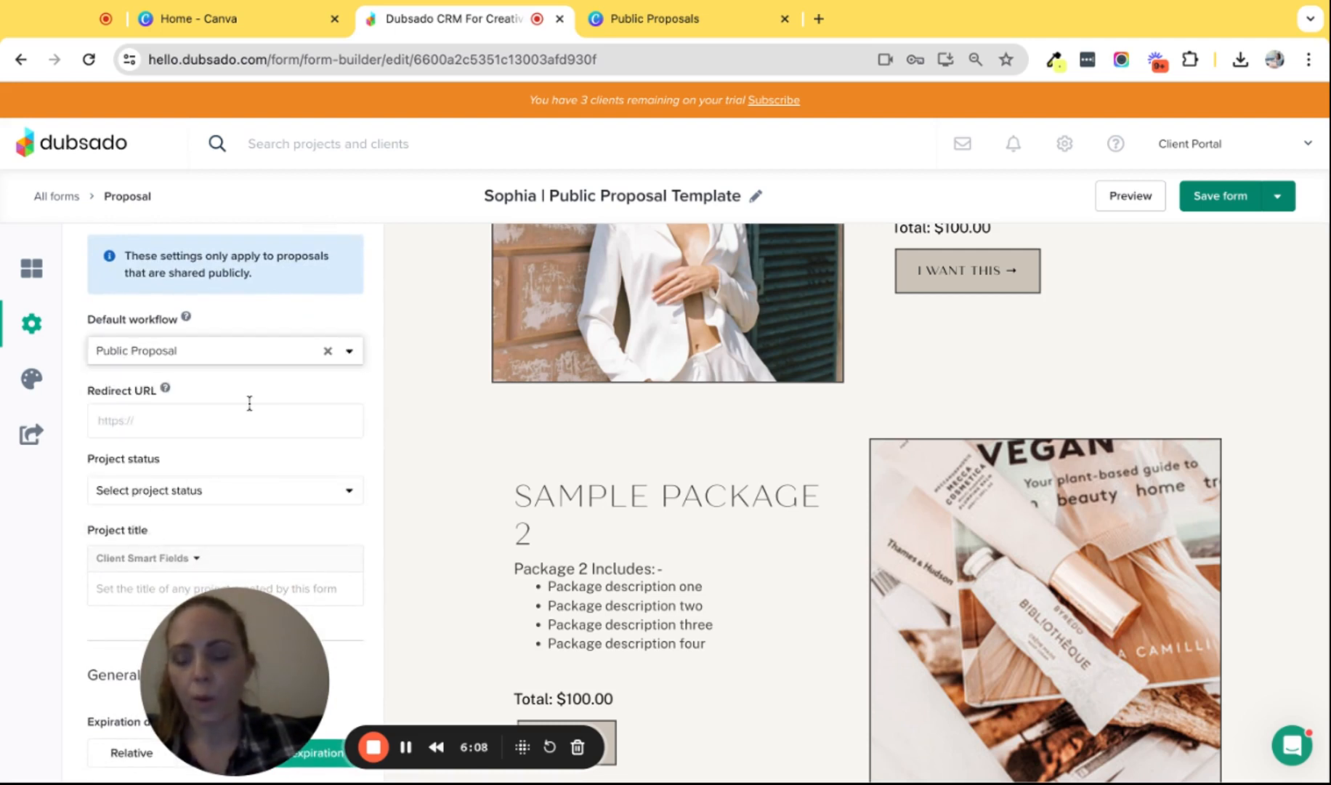
scroll(249, 403, down, 1)
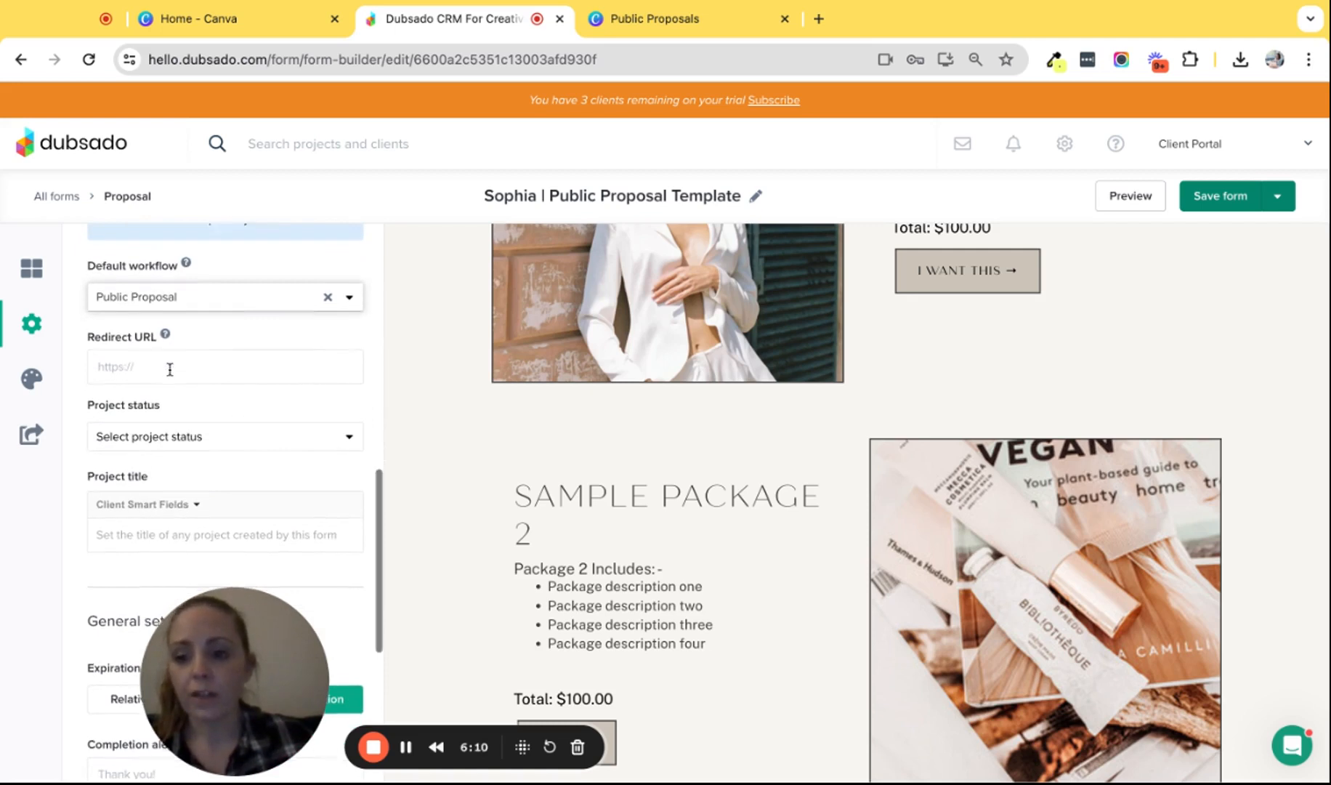
scroll(170, 370, down, 1)
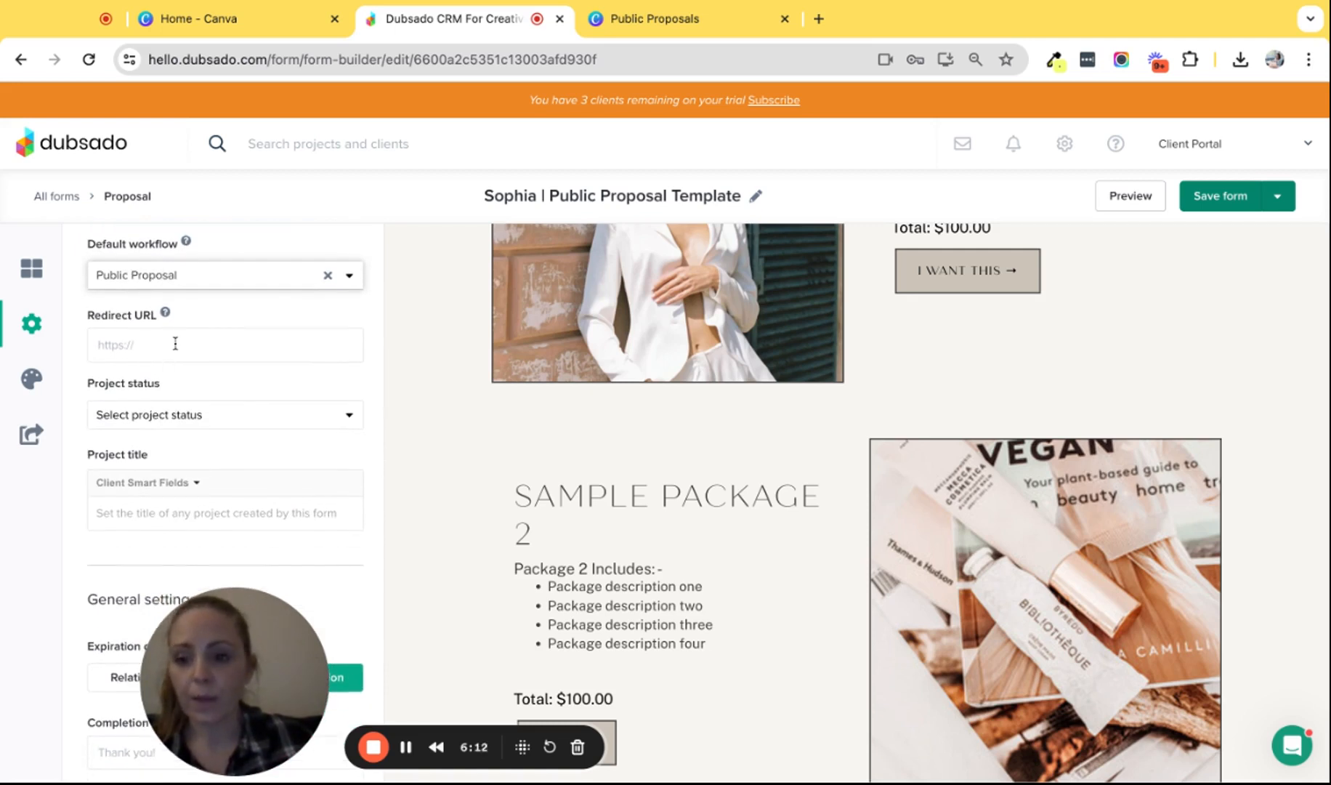
scroll(220, 422, down, 1)
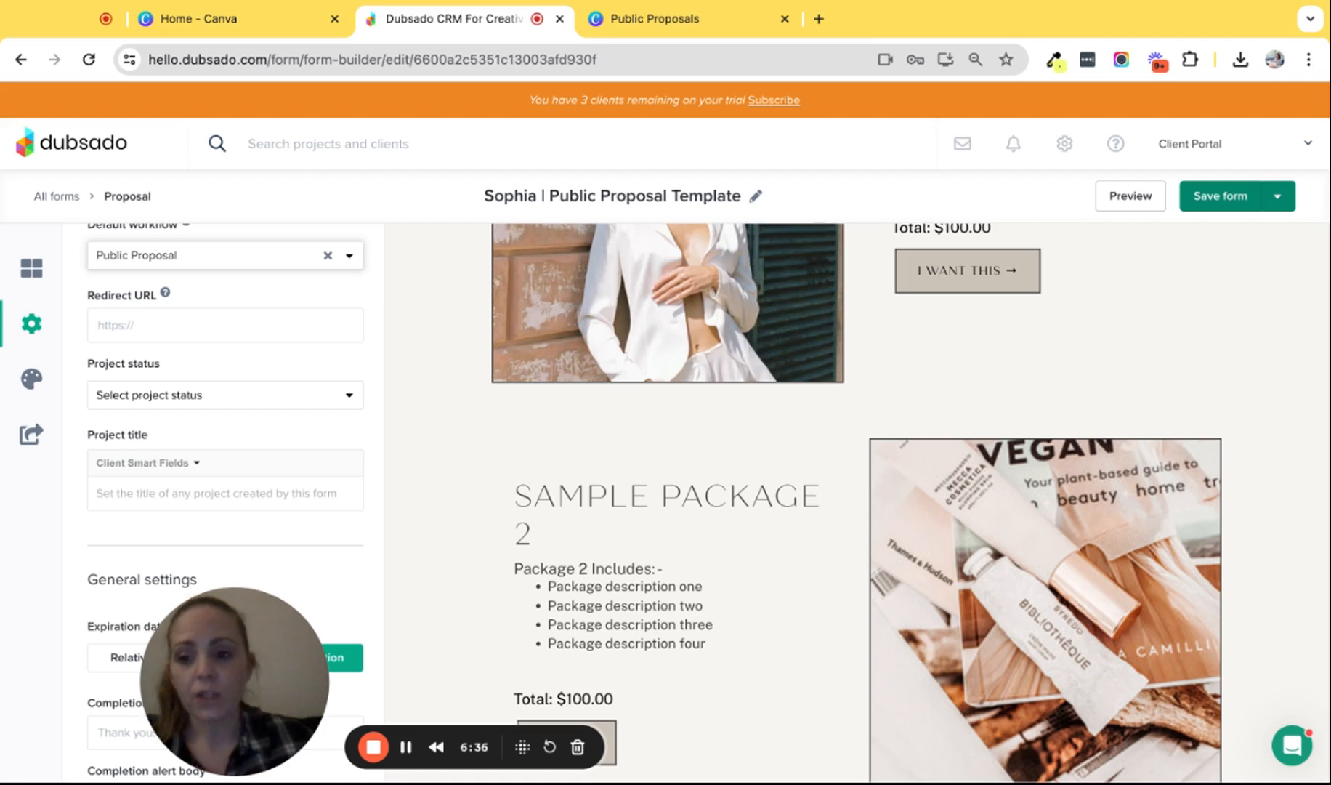
- Build the project title from the Client Full Name and Client Company Name smart fields
scroll(189, 402, down, 1)
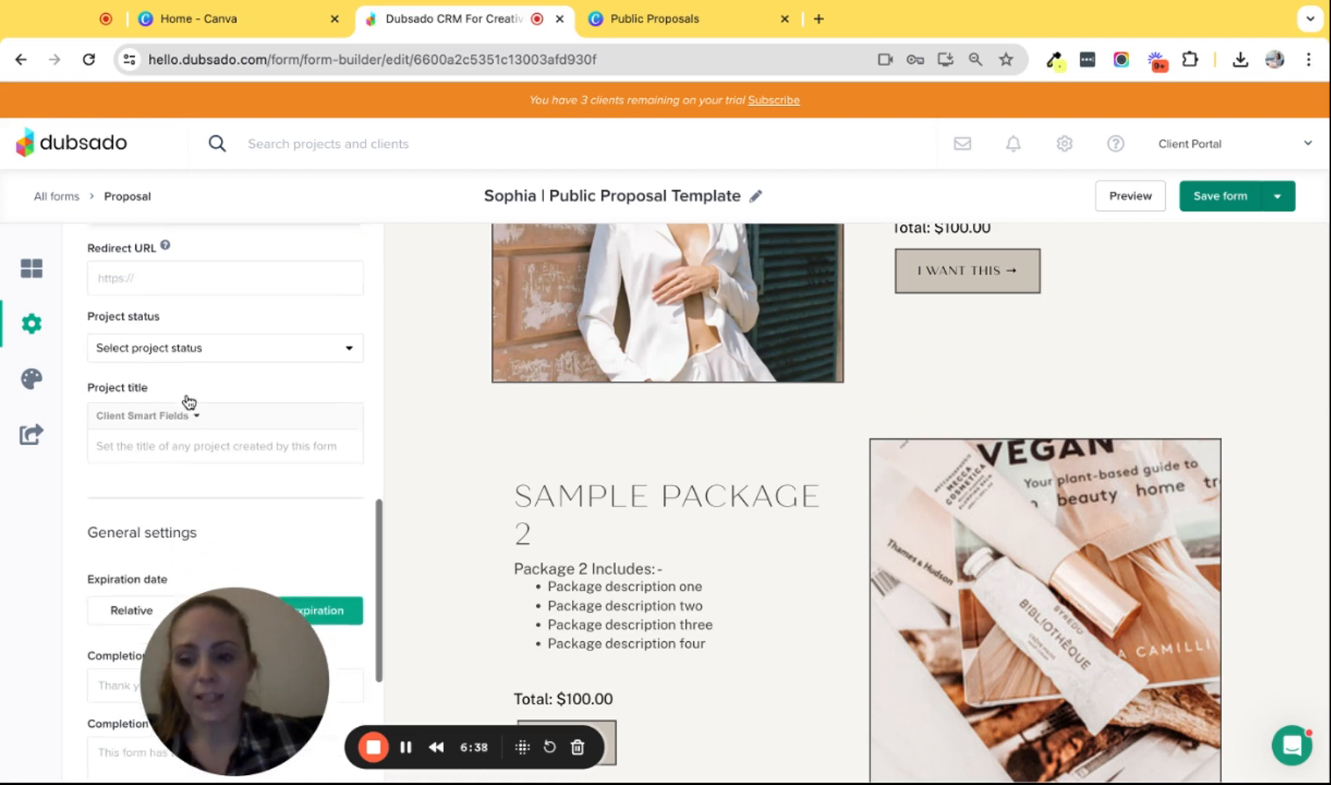
scroll(189, 402, down, 1)
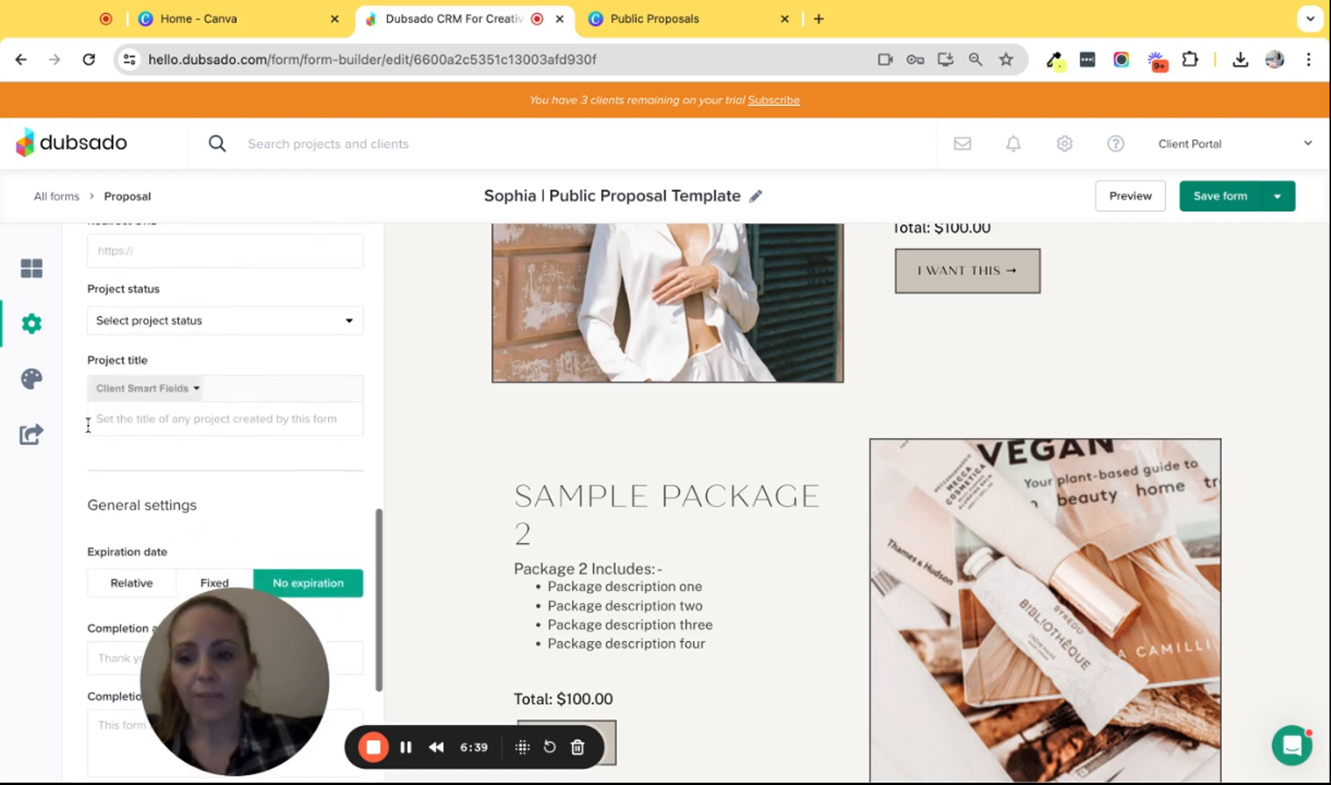
click(156, 390)
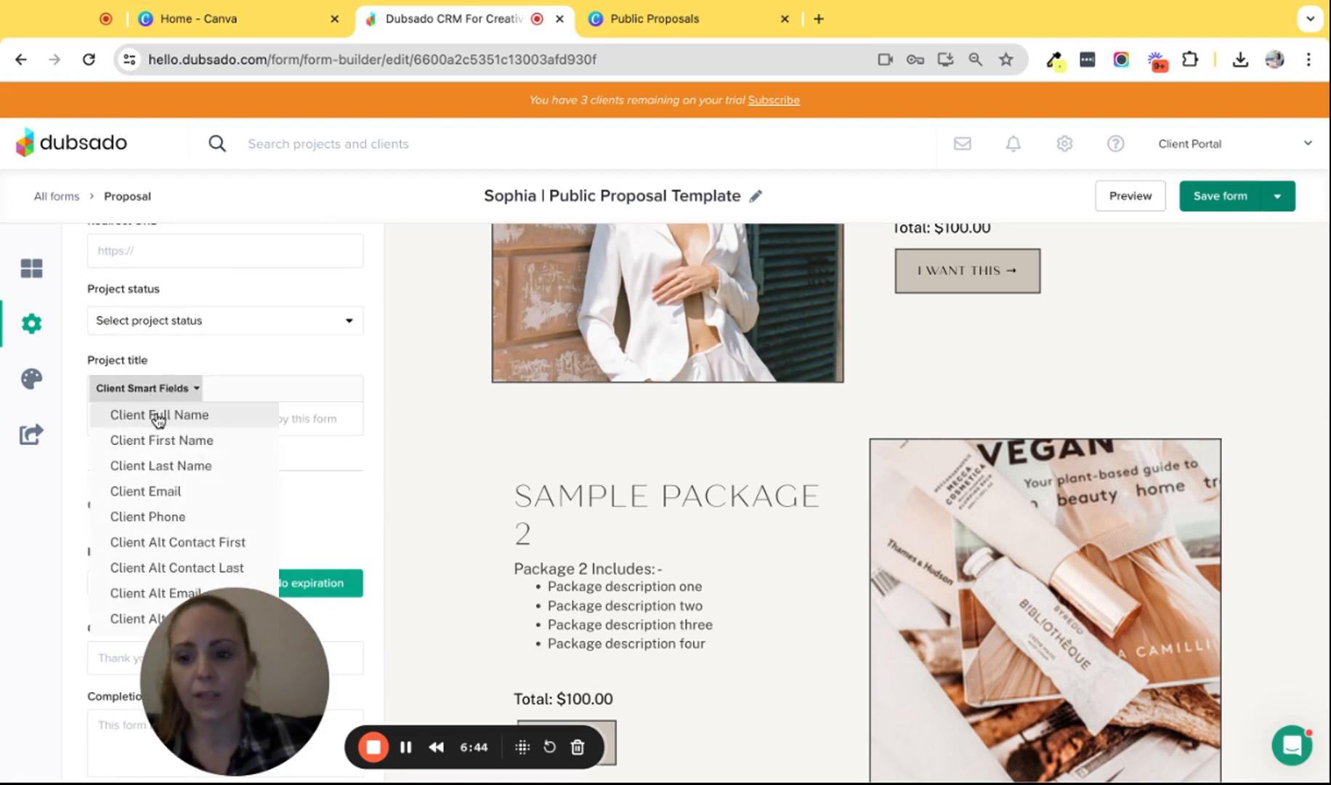
click(158, 416)
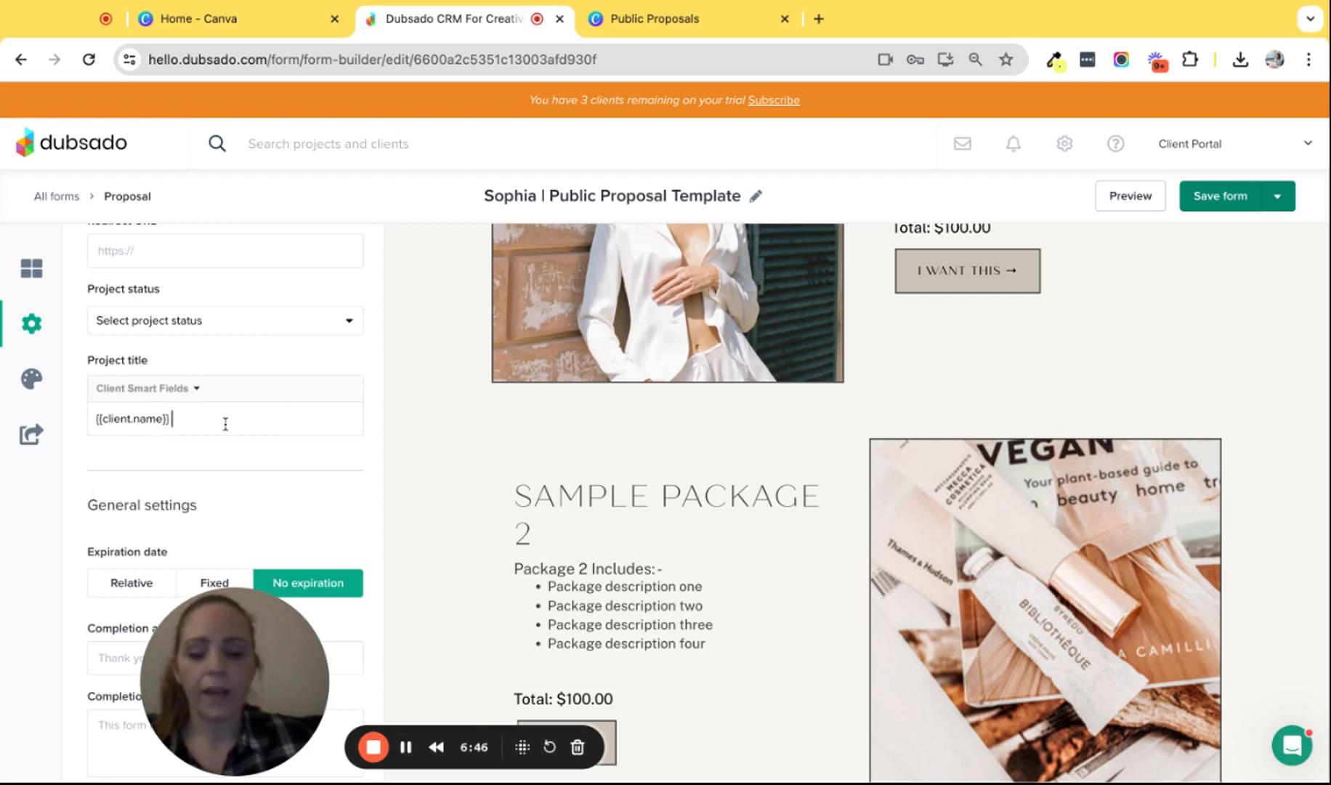
click(185, 389)
scroll(200, 473, down, 1)
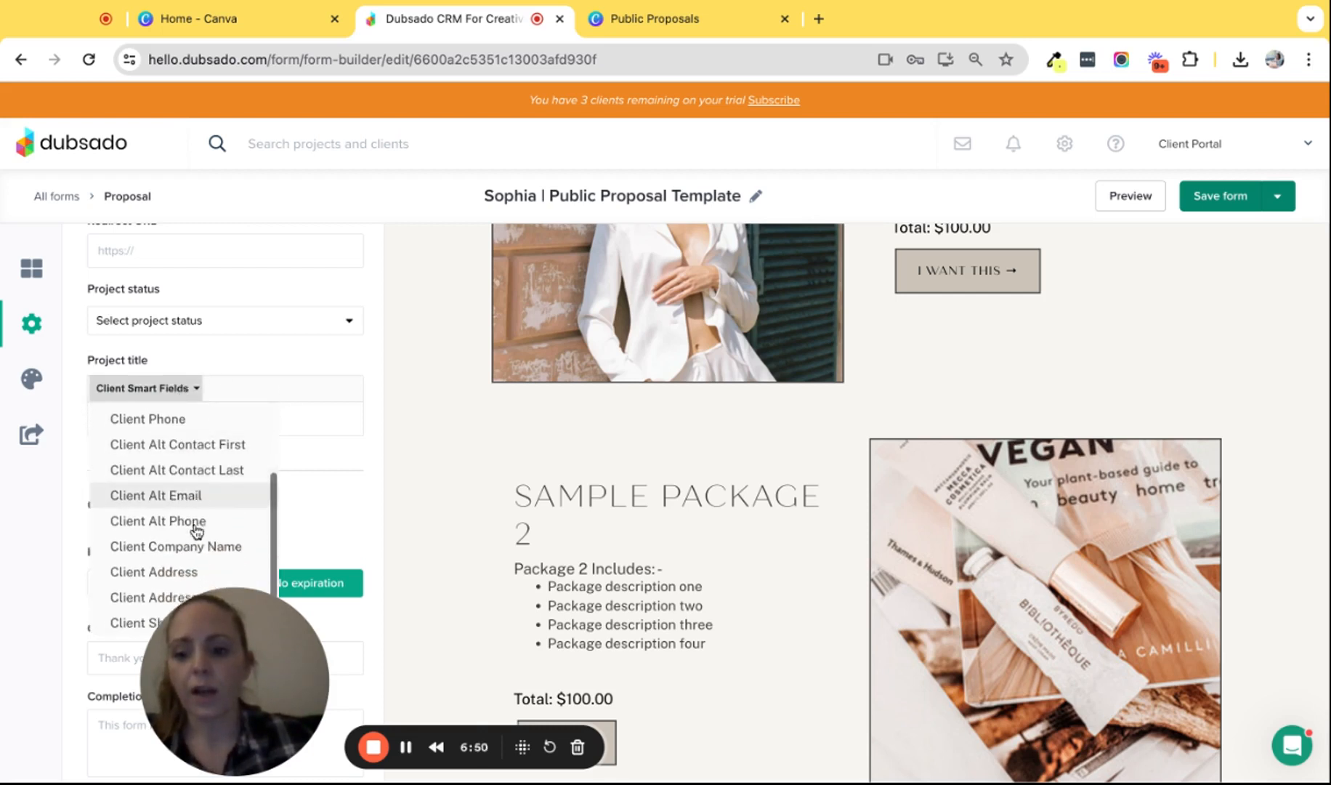
click(190, 546)
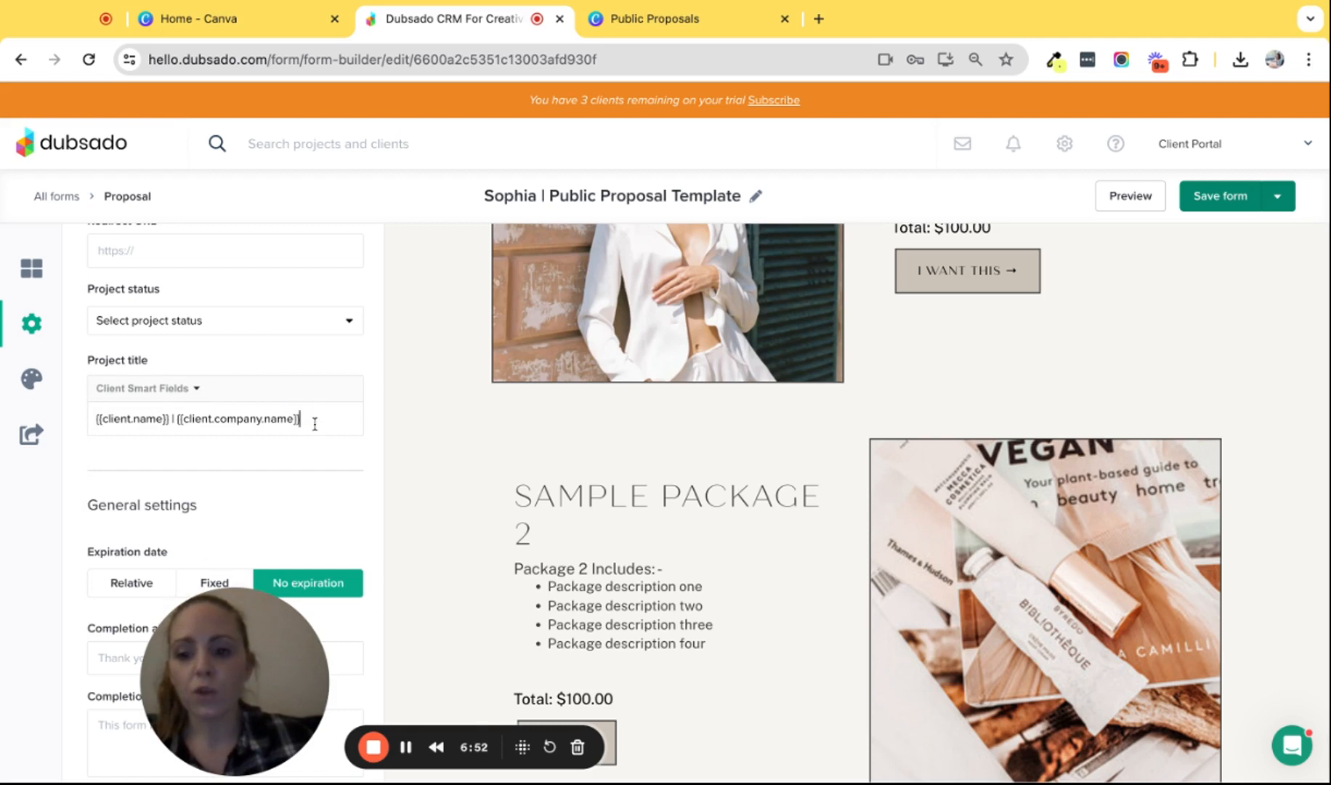
key(shift+Left)
key(shift+Left)
key(shift+Left)
key(shift+Left)
key(shift+Left)
key(shift+Left)
key(shift+Left)
key(shift+Left)
key(shift+Left)
key(shift+Left)
key(shift+Left)
key(shift+Left)
key(shift+Left)
key(shift+Left)
key(shift+Left)
key(shift+Left)
key(shift+Left)
key(shift+Left)
key(shift+Left)
key(shift+Left)
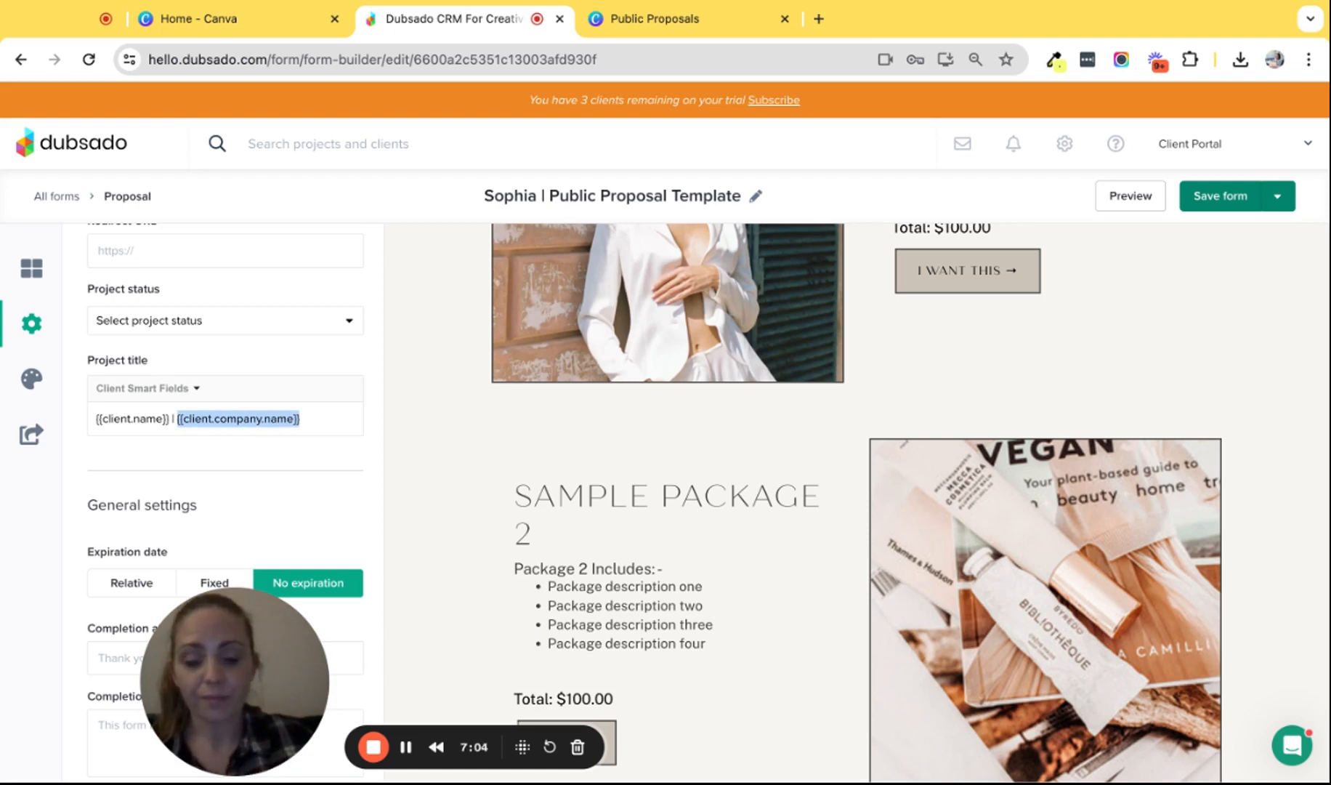
scroll(300, 439, down, 3)
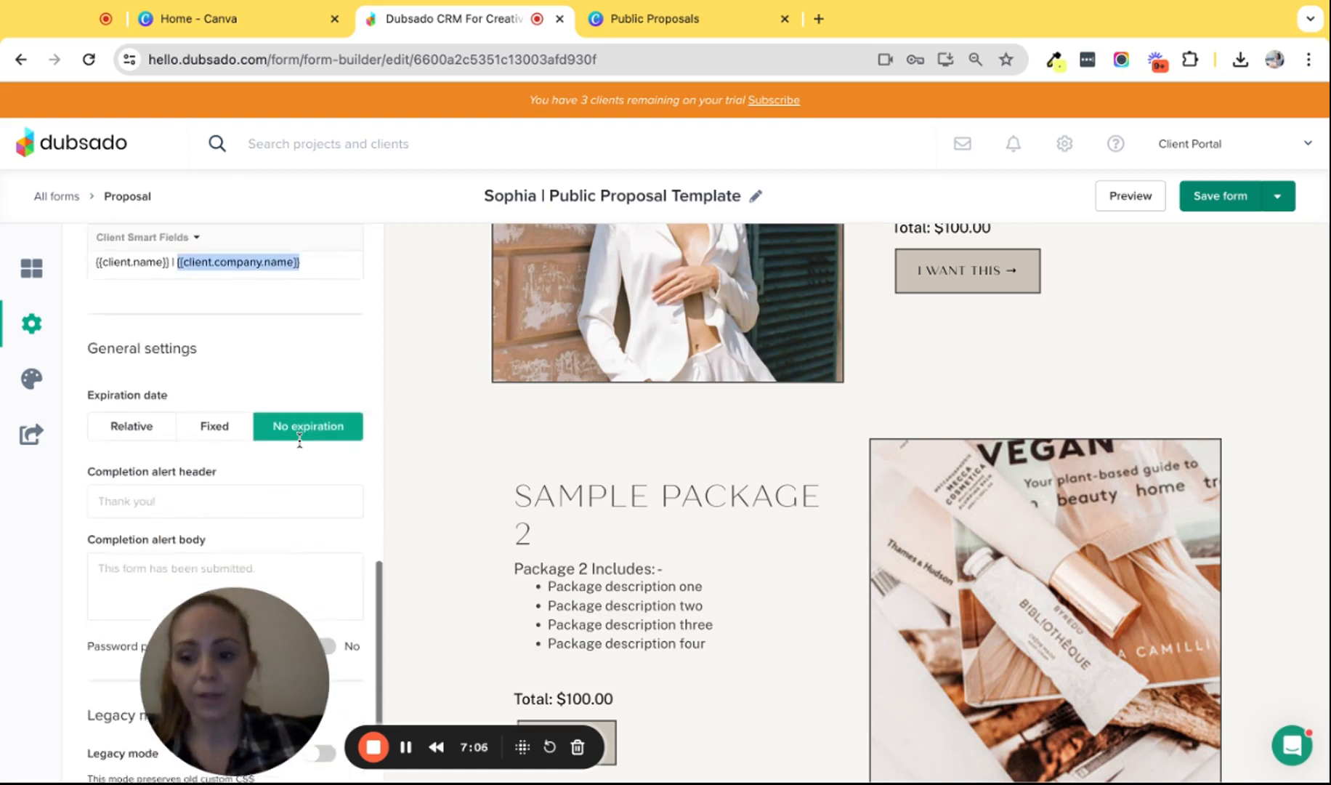
scroll(294, 367, down, 1)
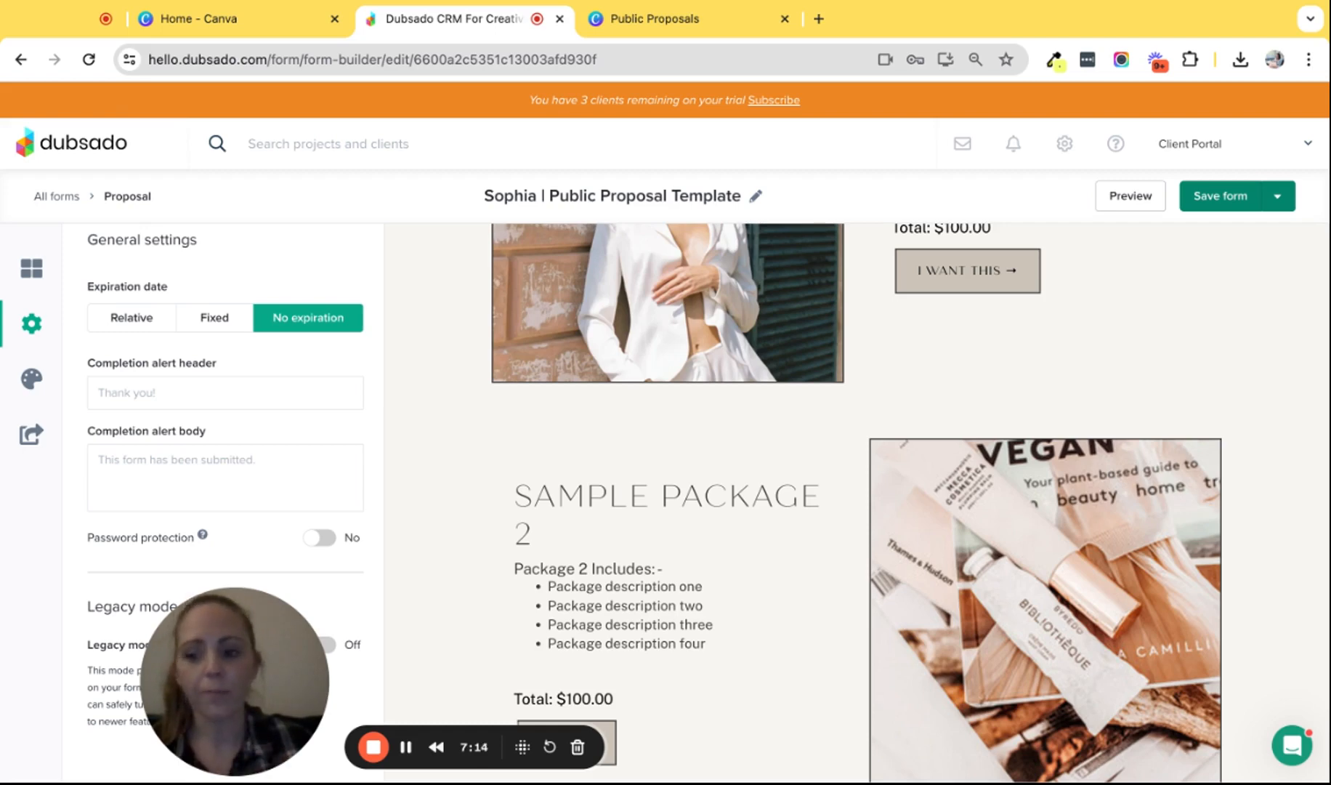
scroll(223, 501, up, 1)
scroll(314, 323, up, 10)
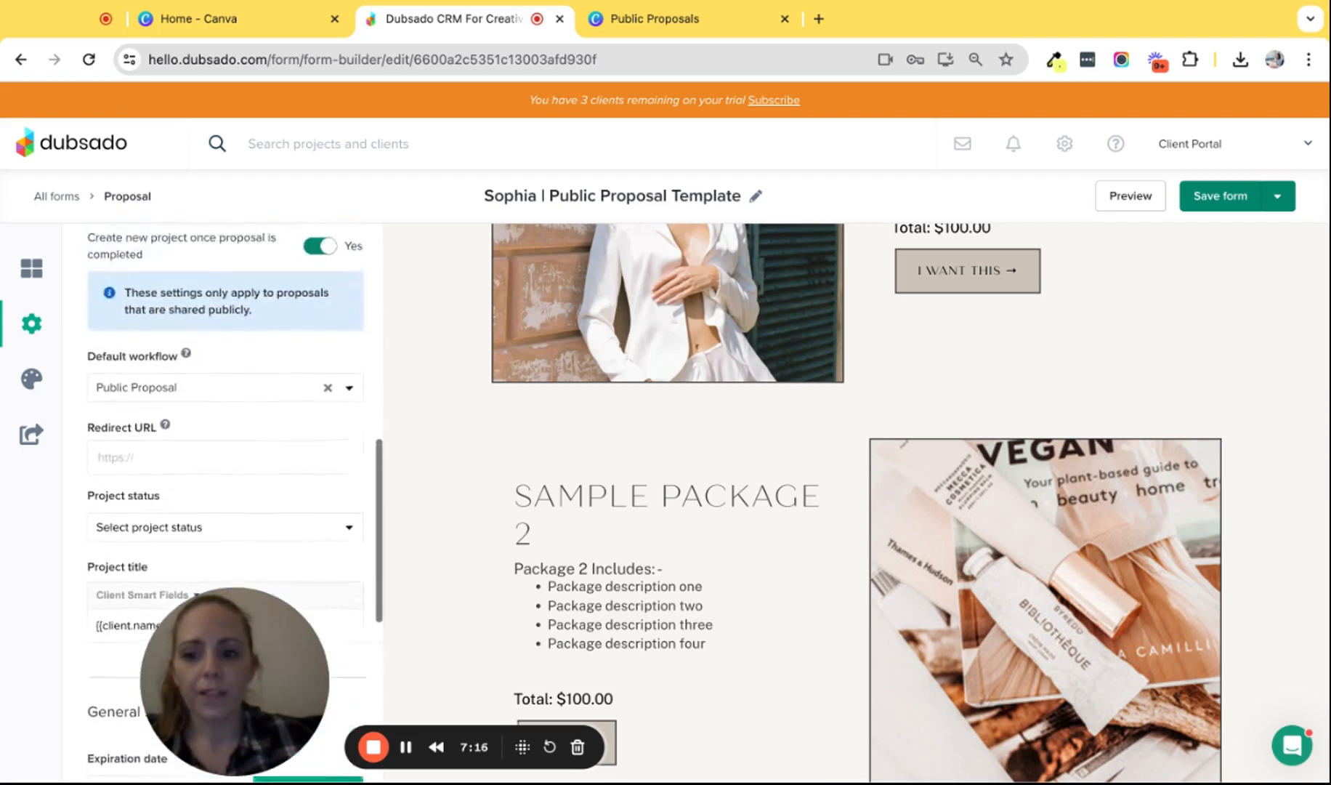
scroll(314, 323, up, 2)
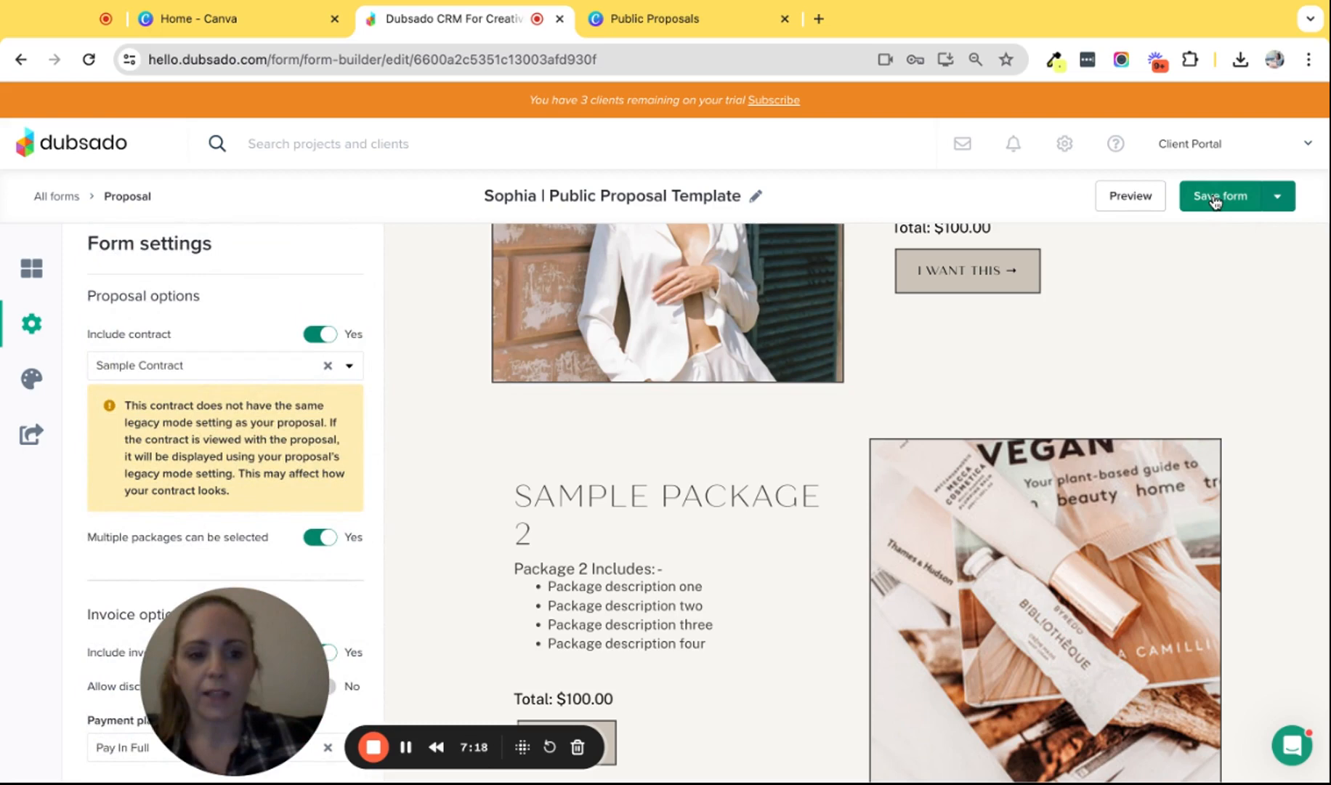
- Save the form with the new project settings
click(1215, 202)
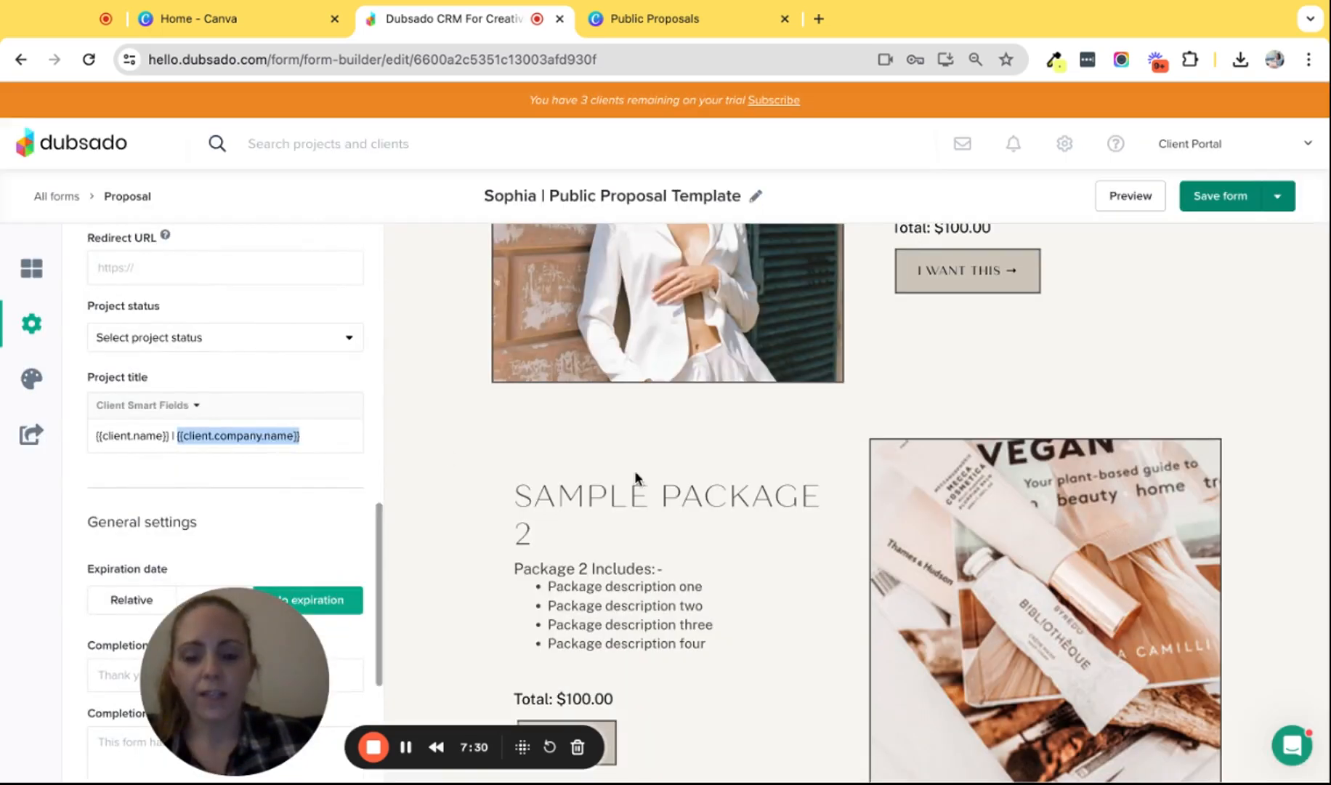
scroll(737, 513, down, 10)
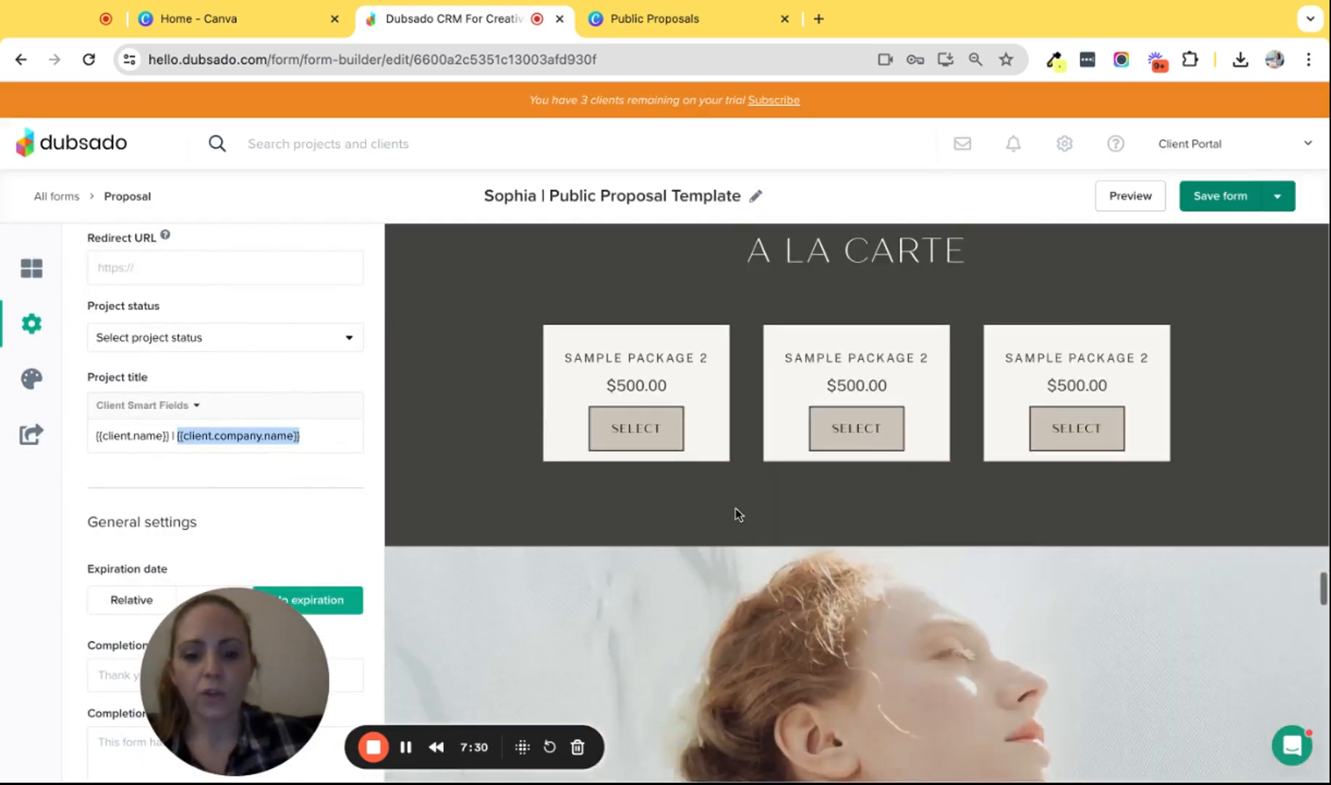
scroll(738, 513, down, 15)
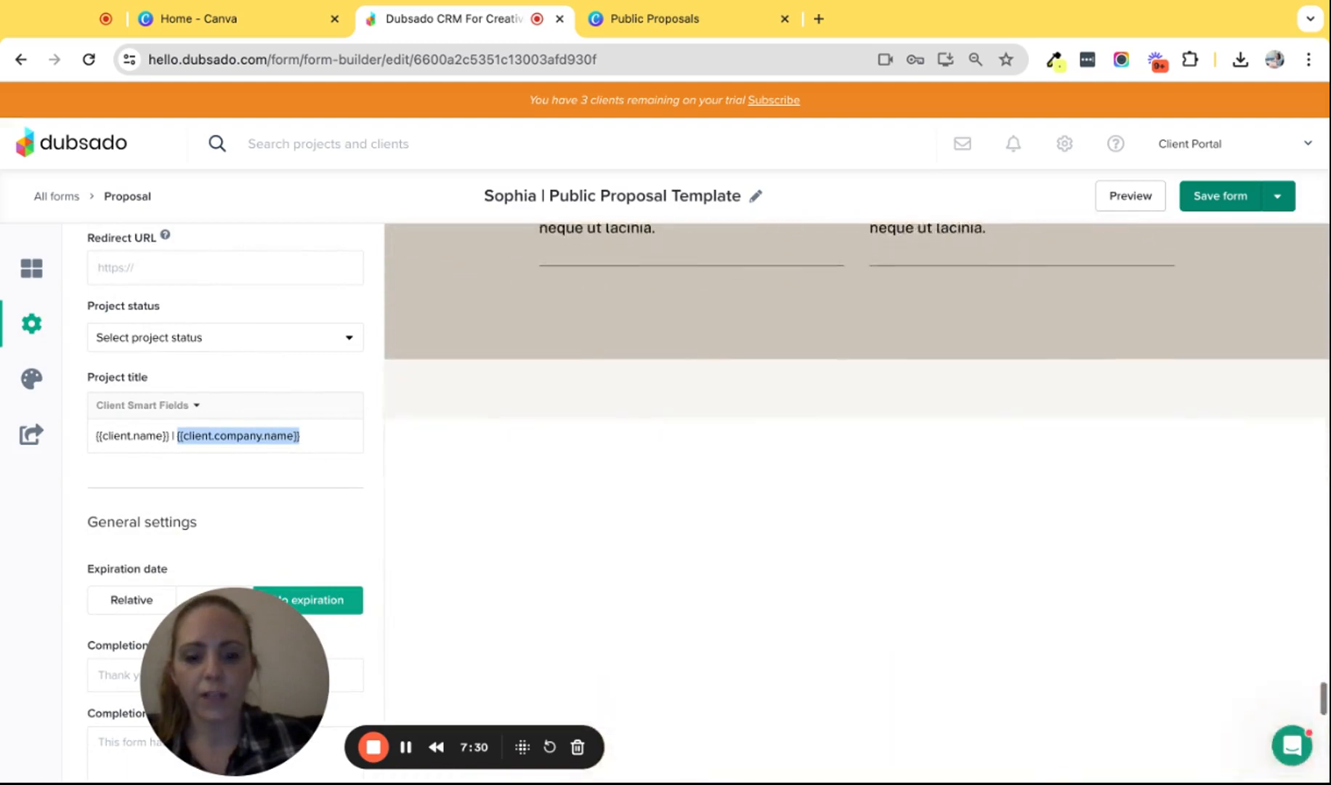
scroll(672, 393, down, 2)
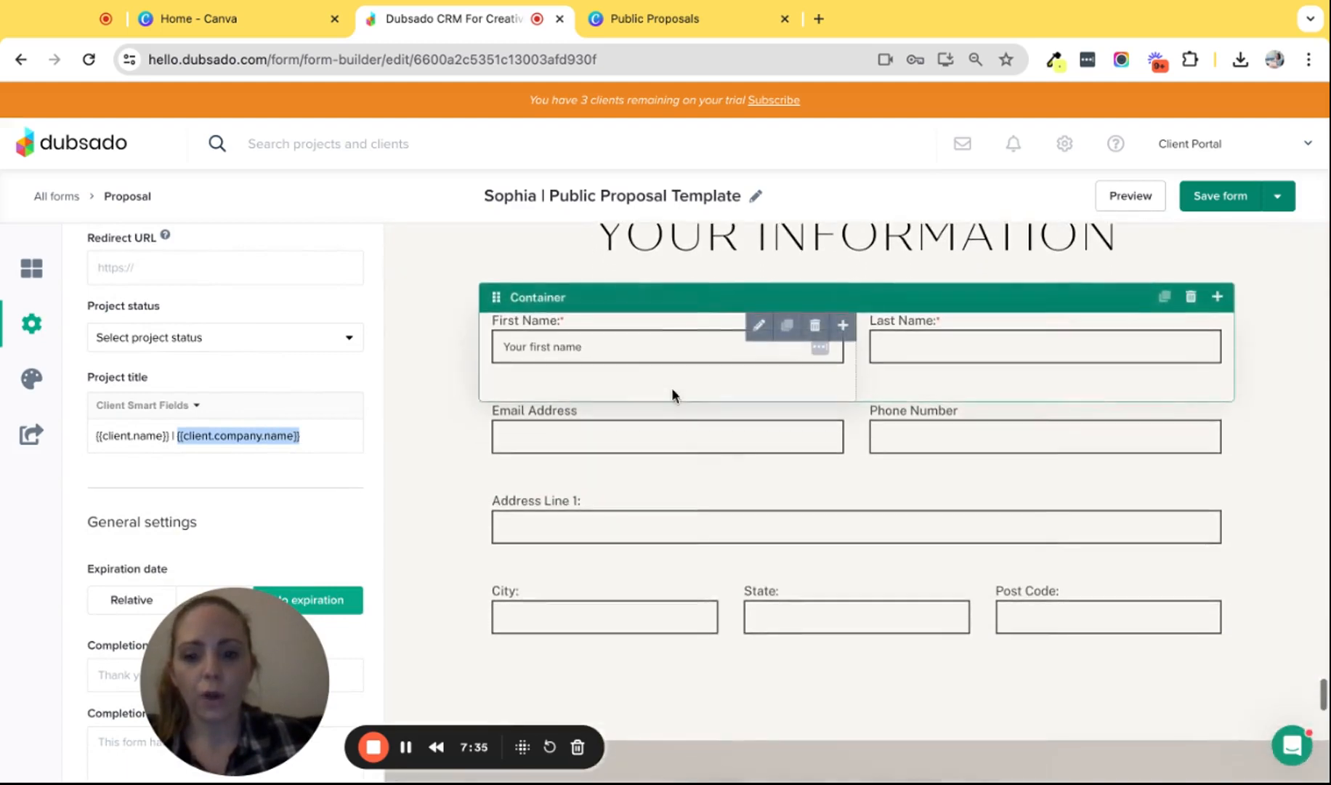
- Review the name fields and make Email Address required, mapped to Client Email
click(622, 351)
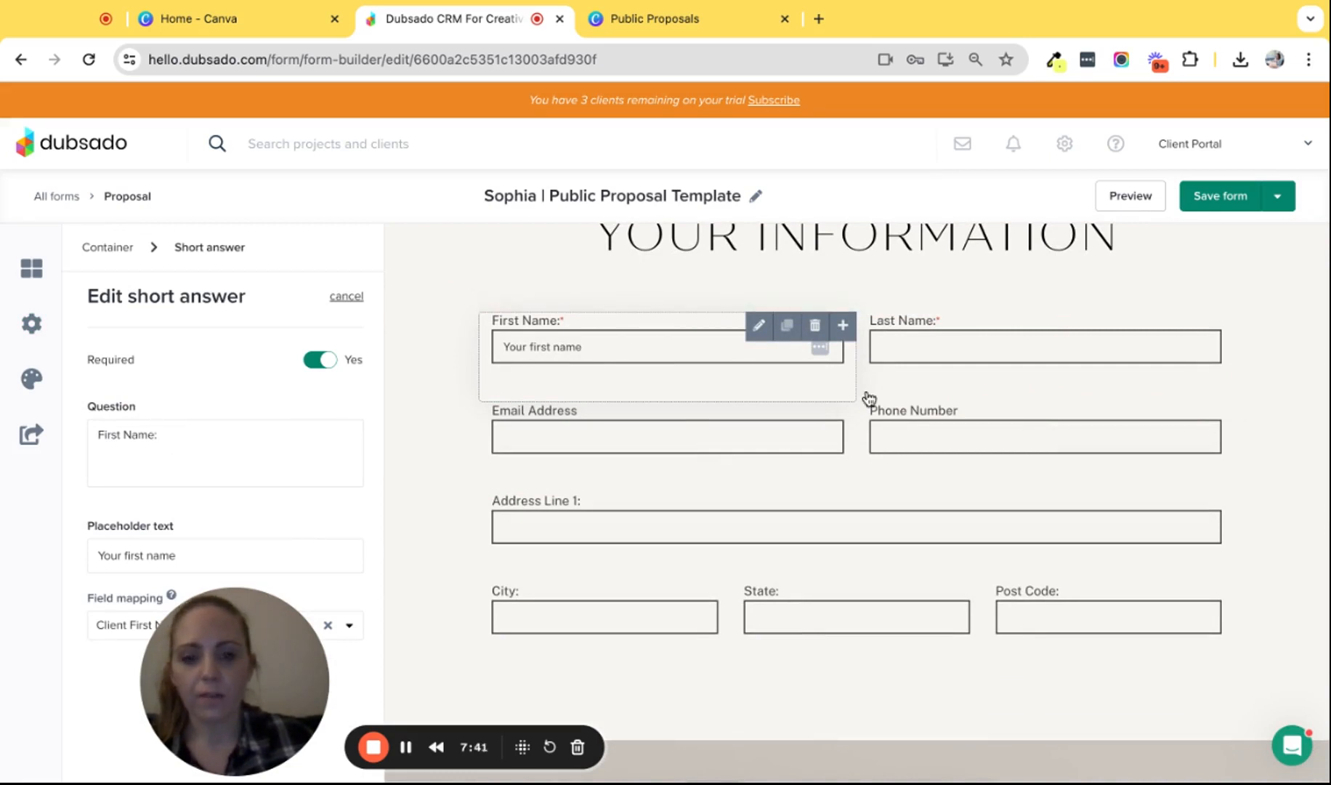
click(889, 348)
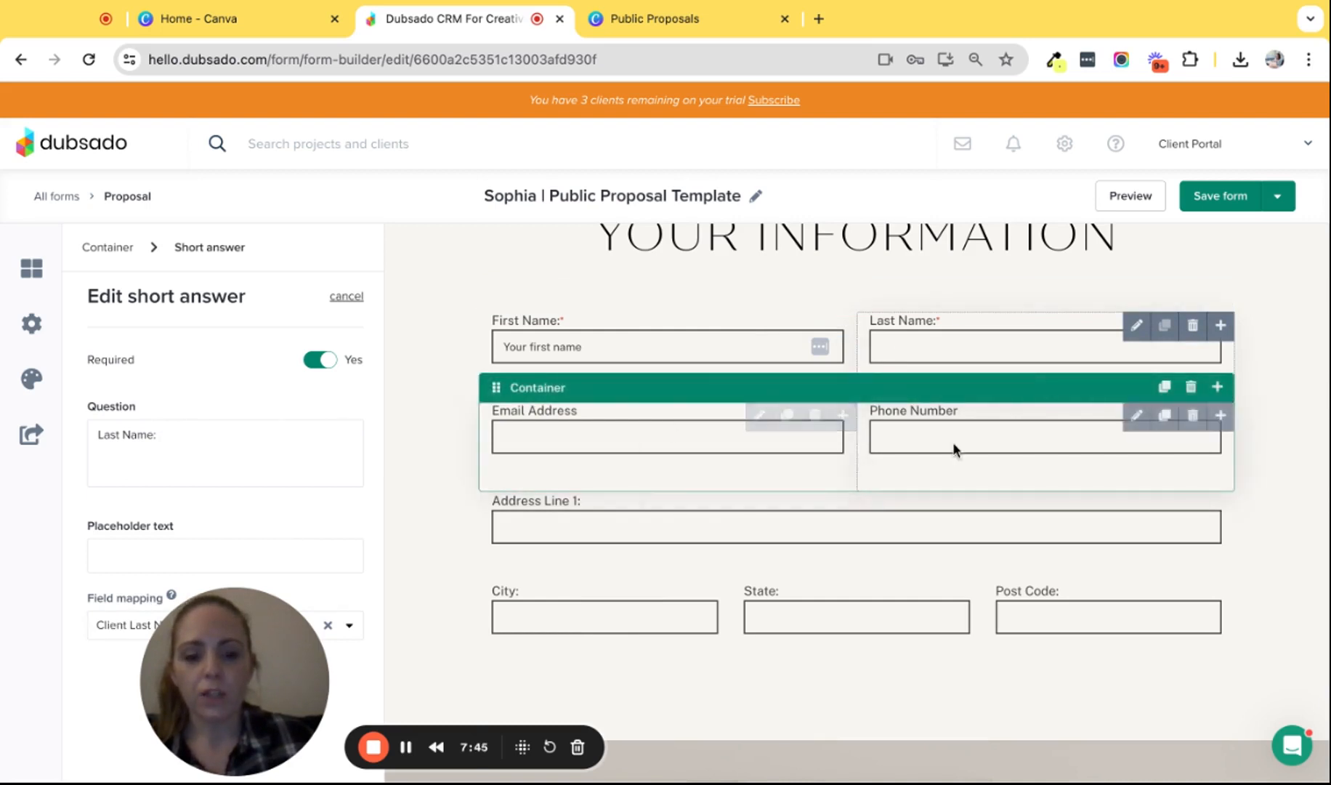
click(572, 431)
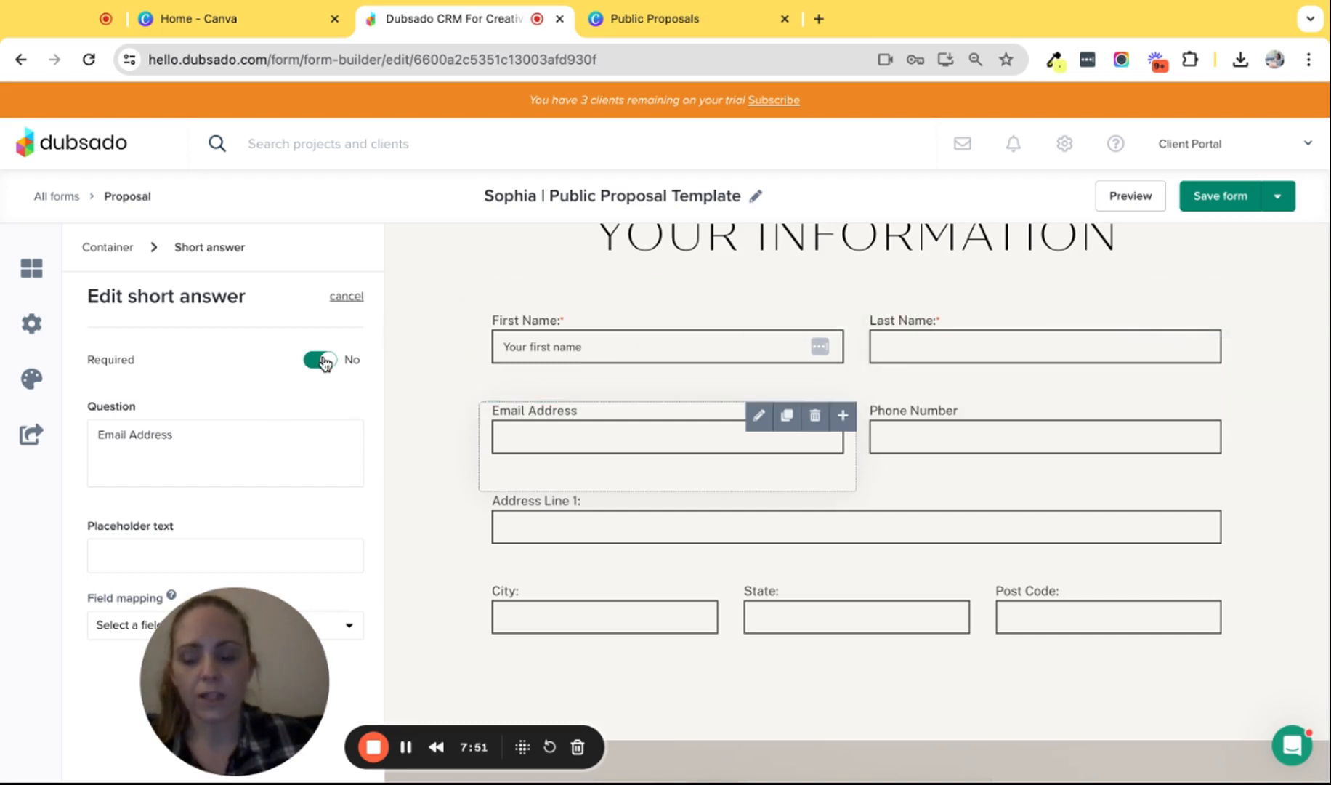
click(102, 629)
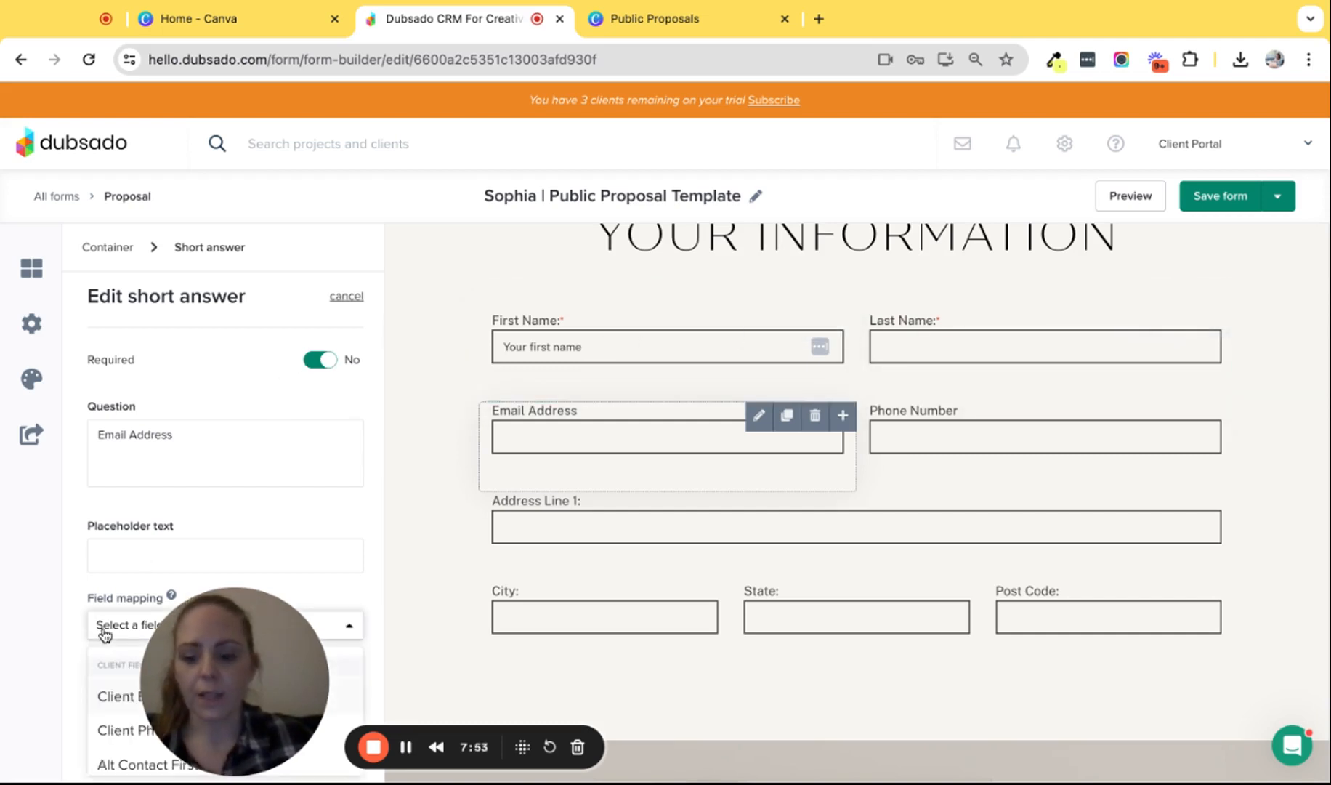
text(email)
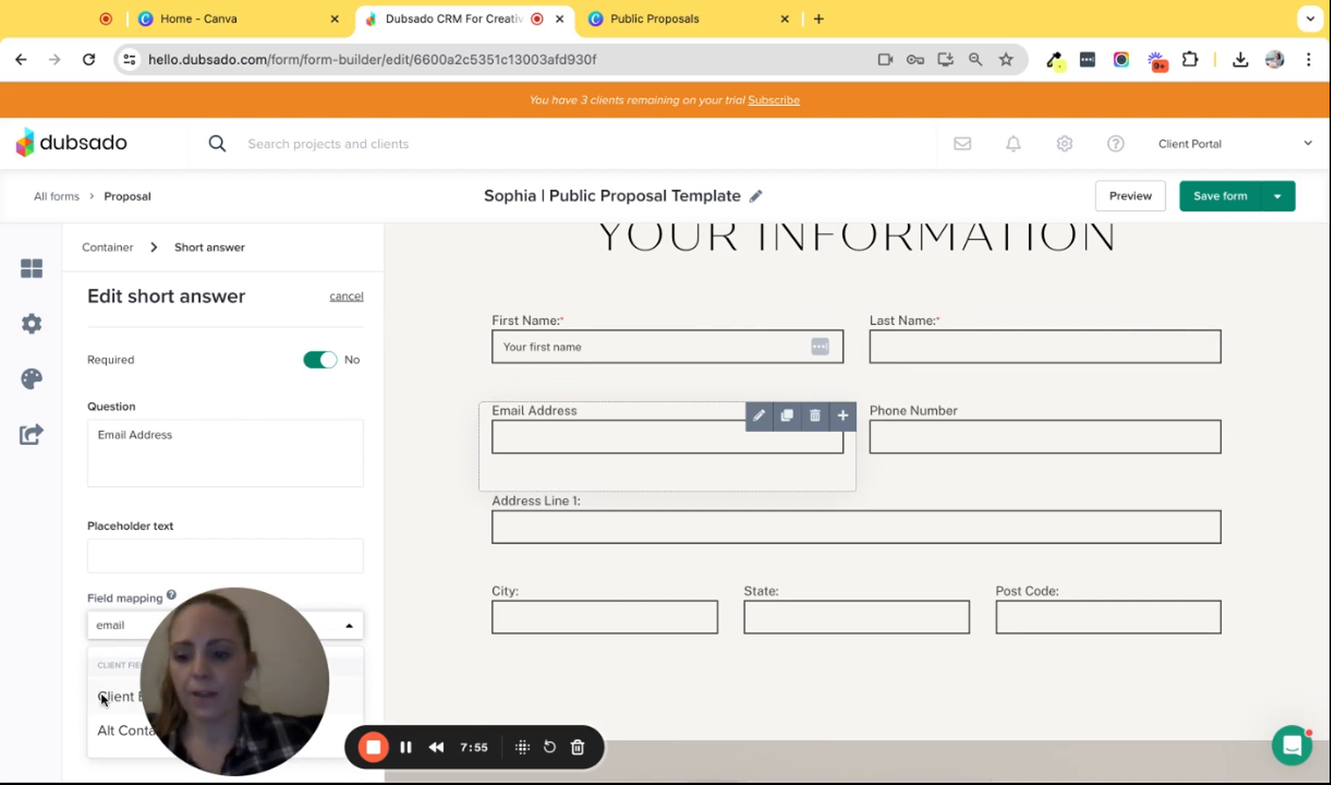
click(103, 699)
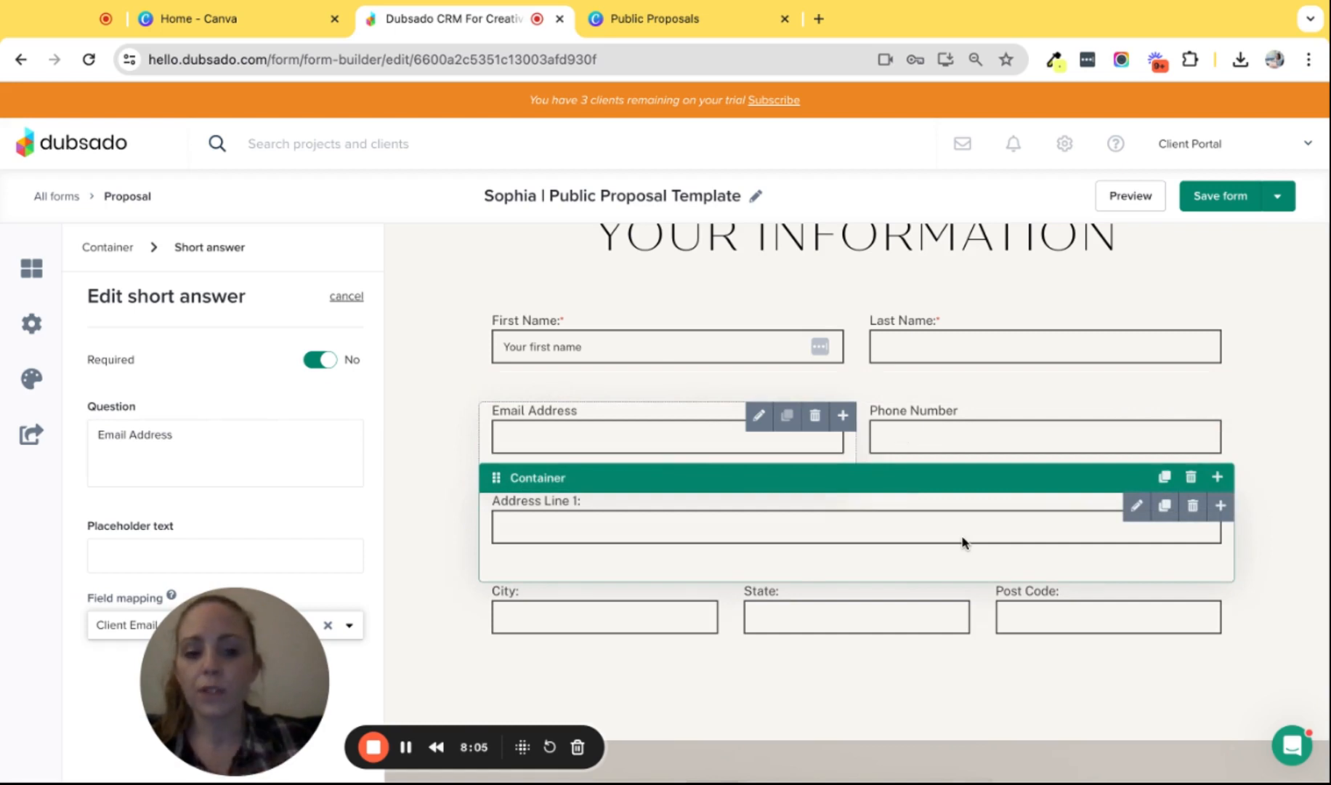
- Add a 'How did you hear about us?' project tracking question after Address Line 1 and save
click(1220, 506)
scroll(1046, 589, down, 5)
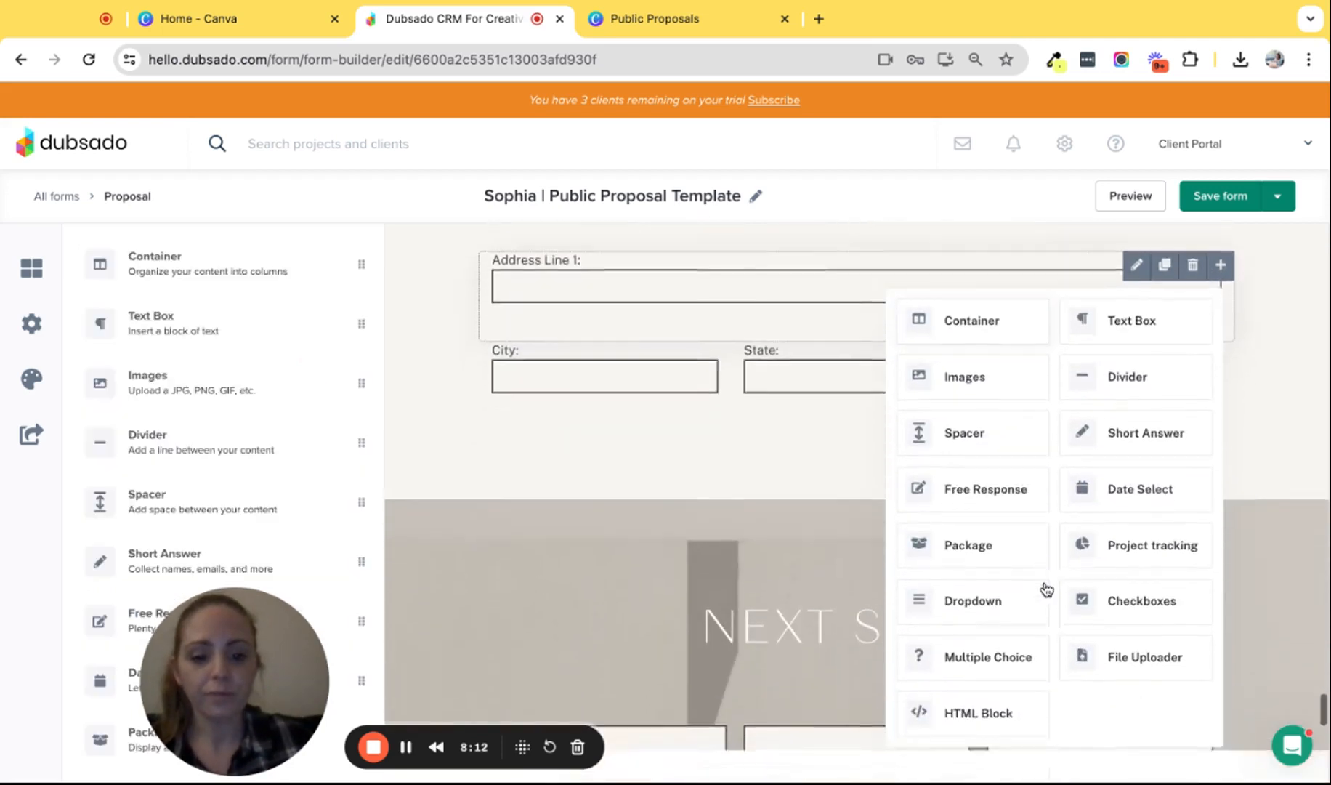
click(1124, 469)
scroll(1122, 467, up, 1)
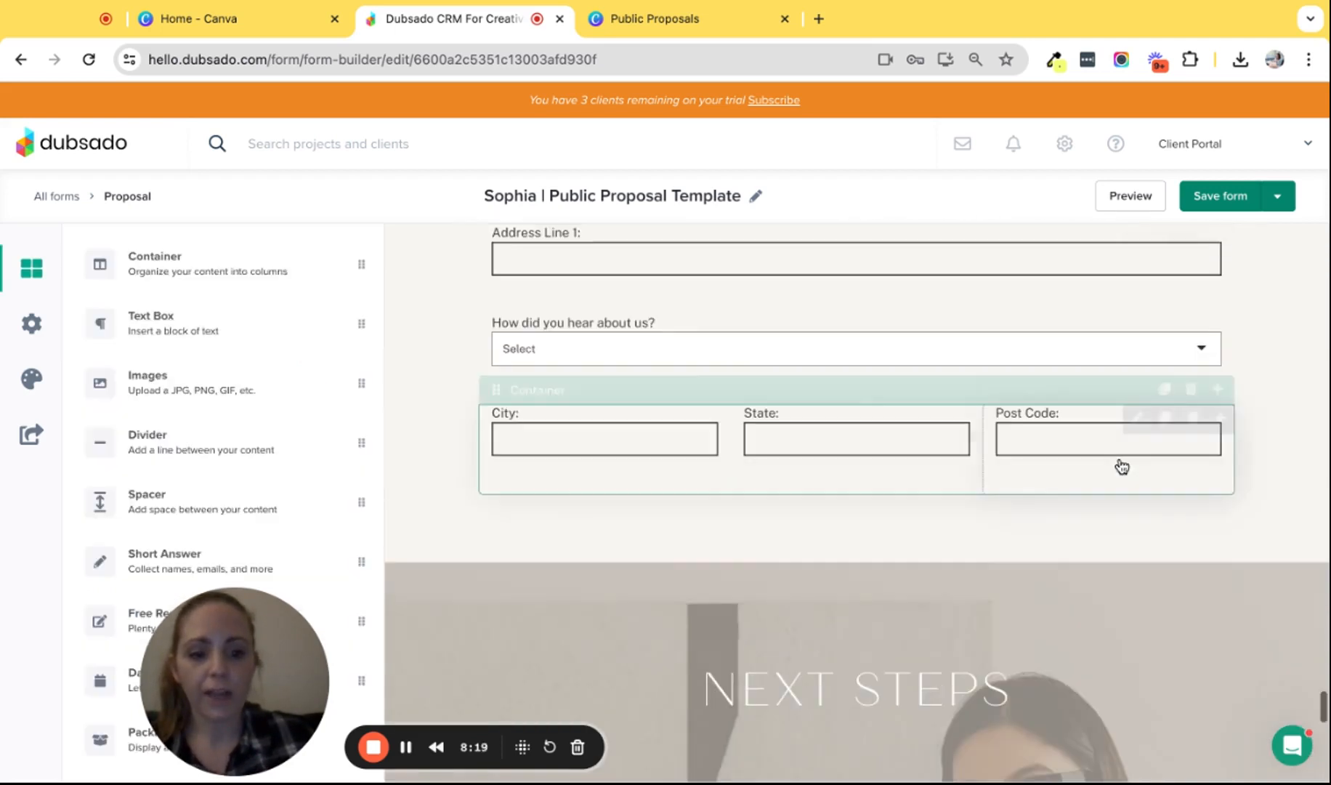
click(605, 332)
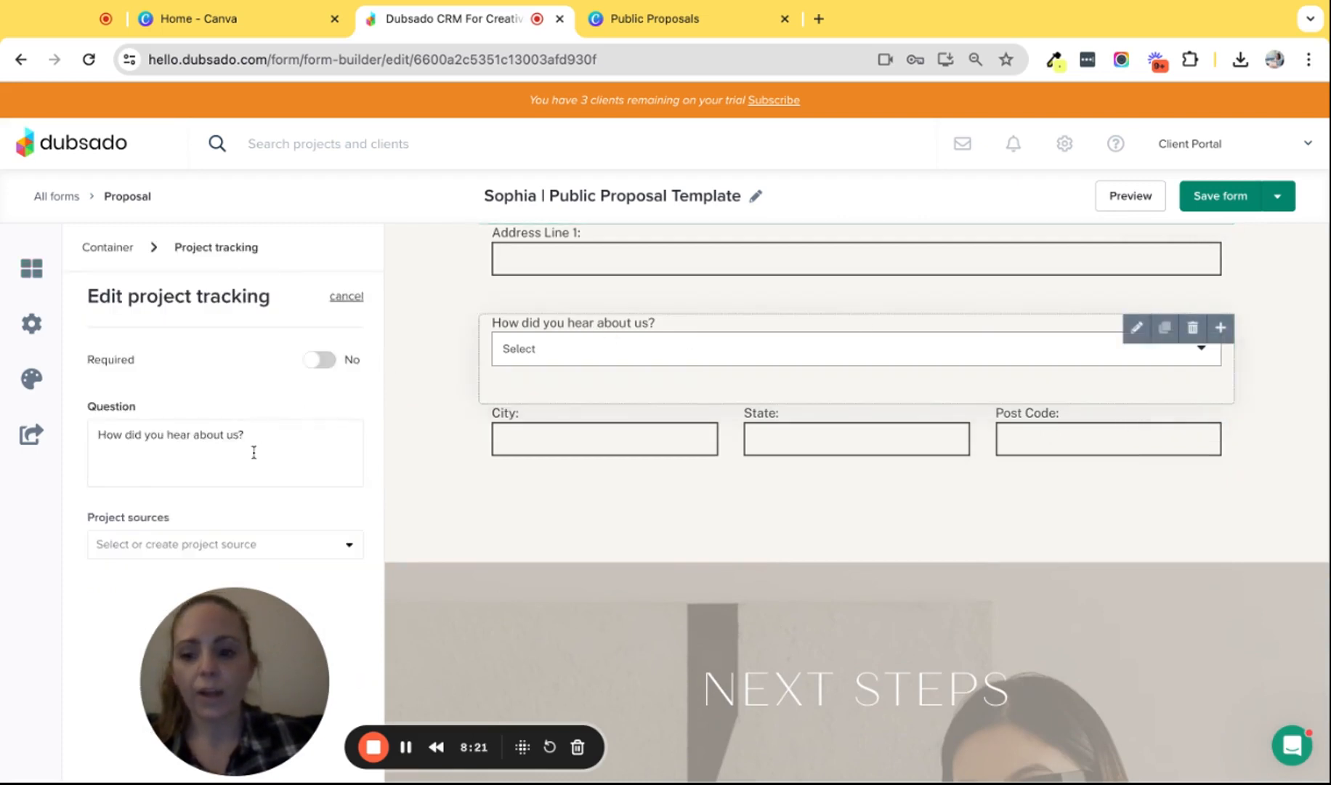
click(157, 543)
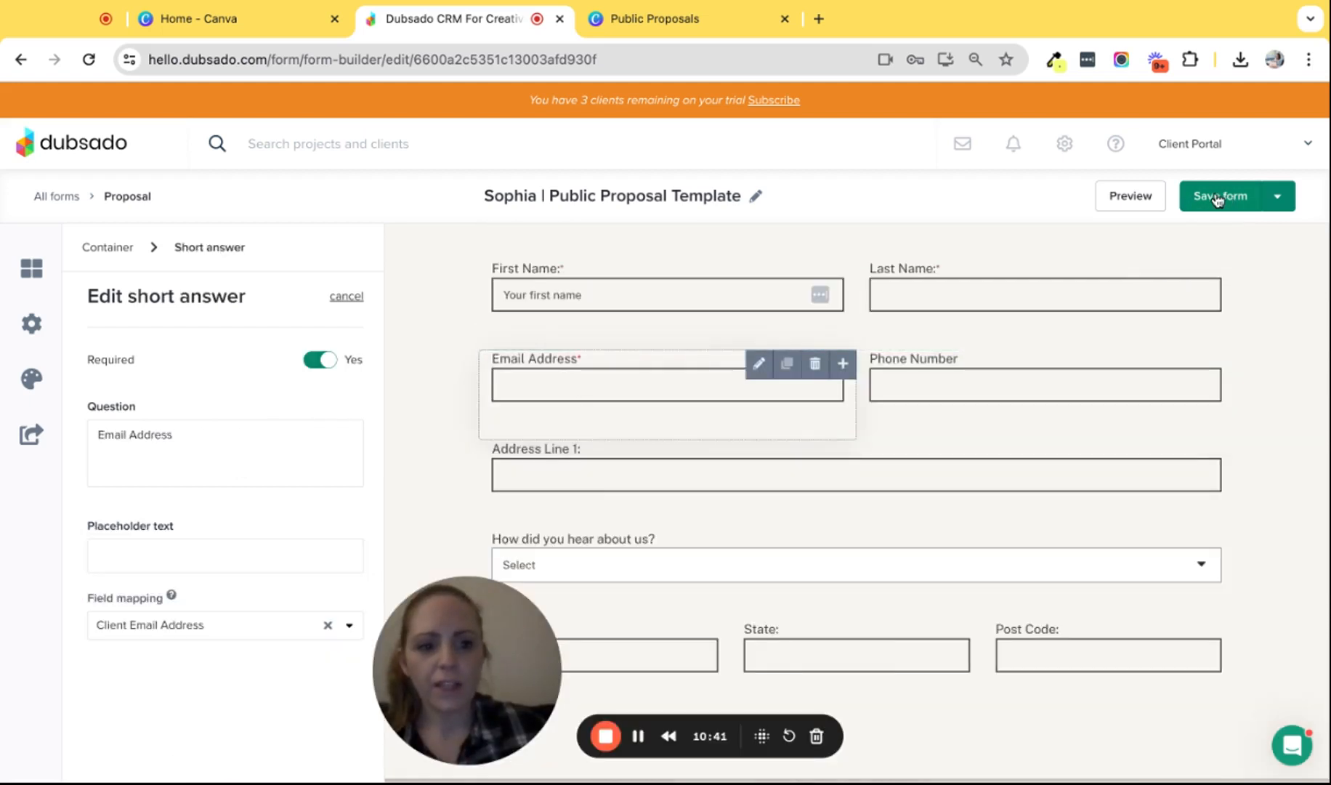
click(1228, 203)
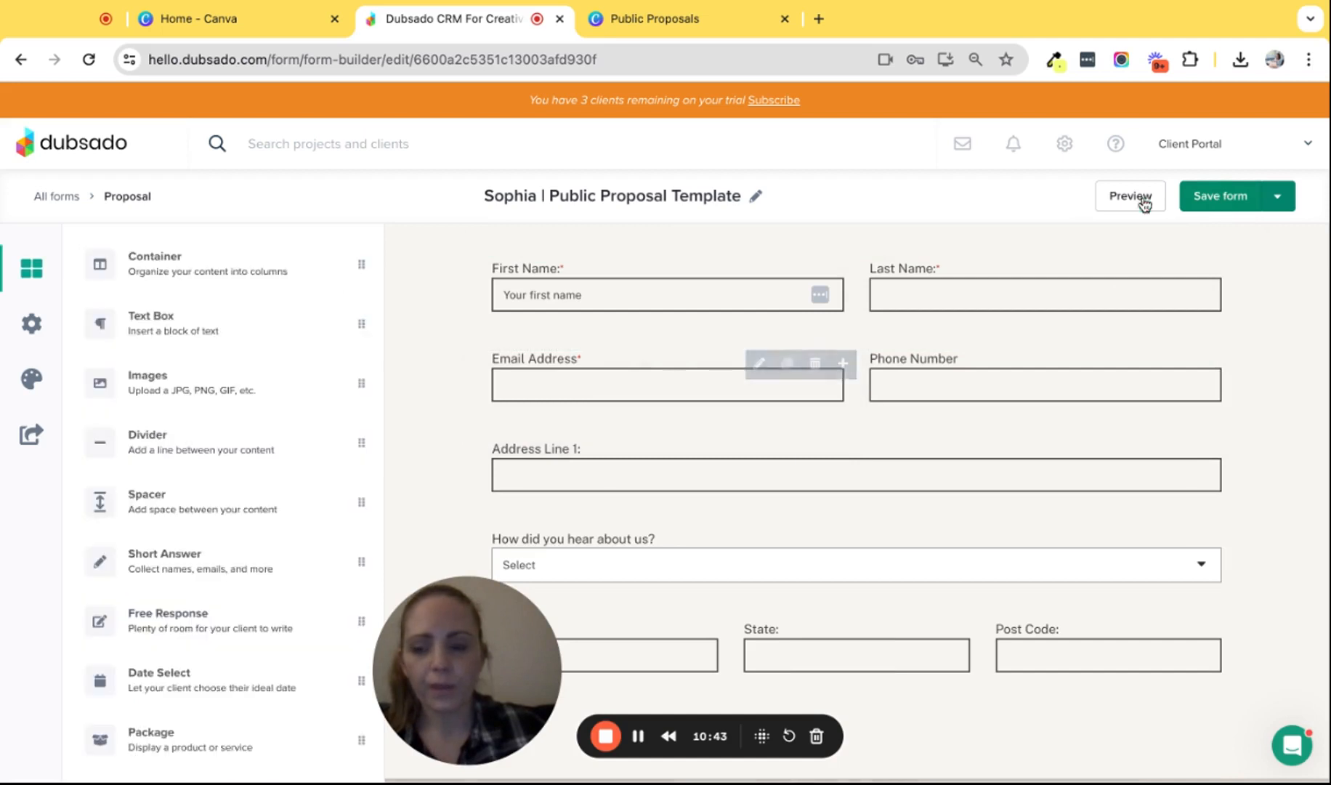
- Copy the proposal's direct link from its public sharing options
click(31, 434)
scroll(191, 538, down, 1)
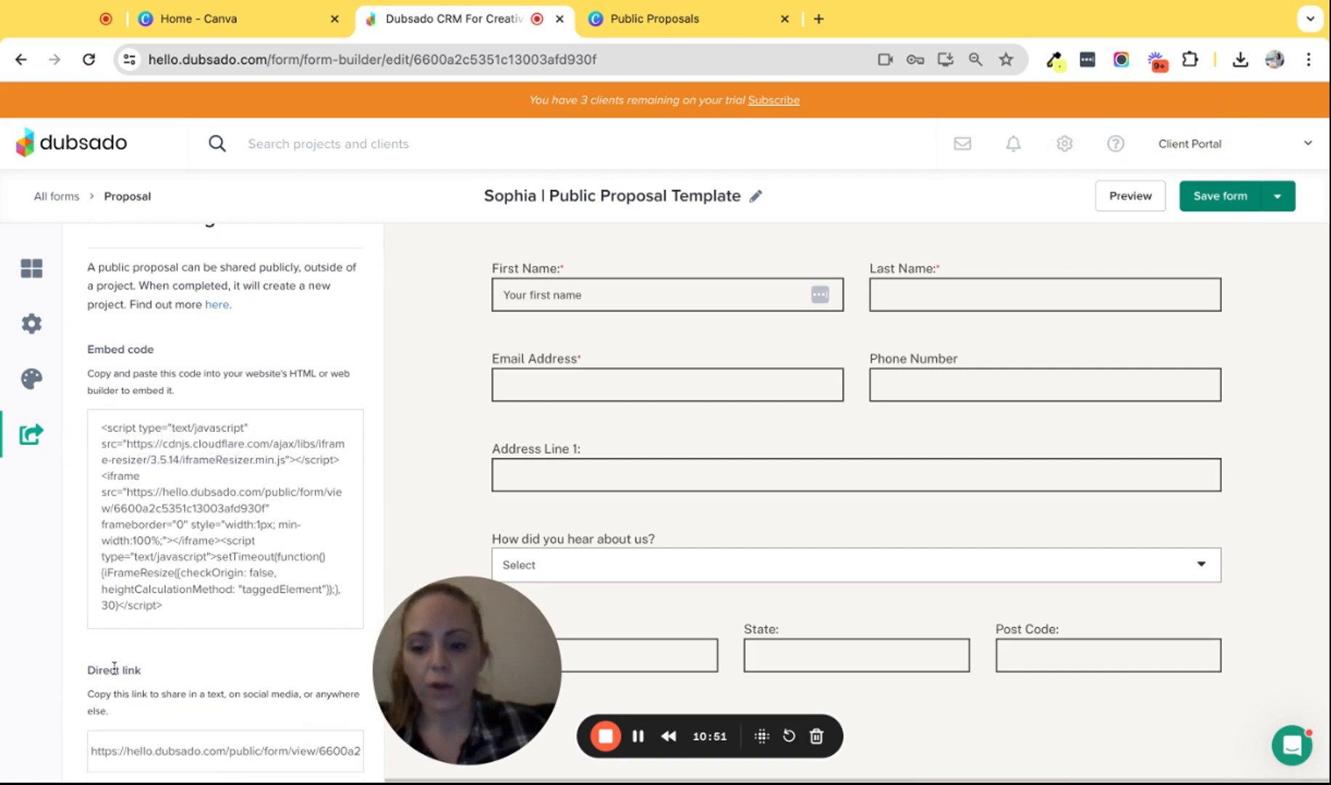
click(129, 756)
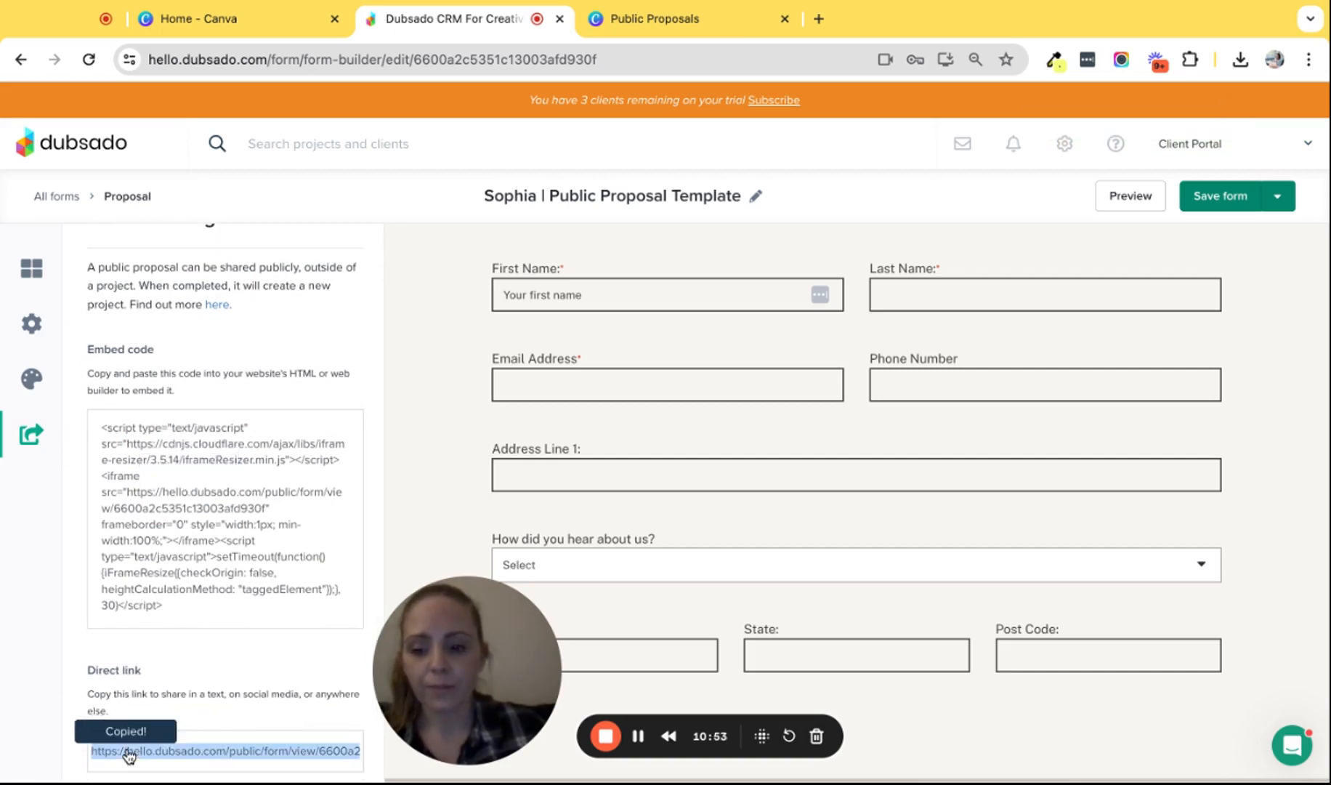
- In a new tab, pick Test Package One ($100.00) on the public proposal and continue
click(820, 20)
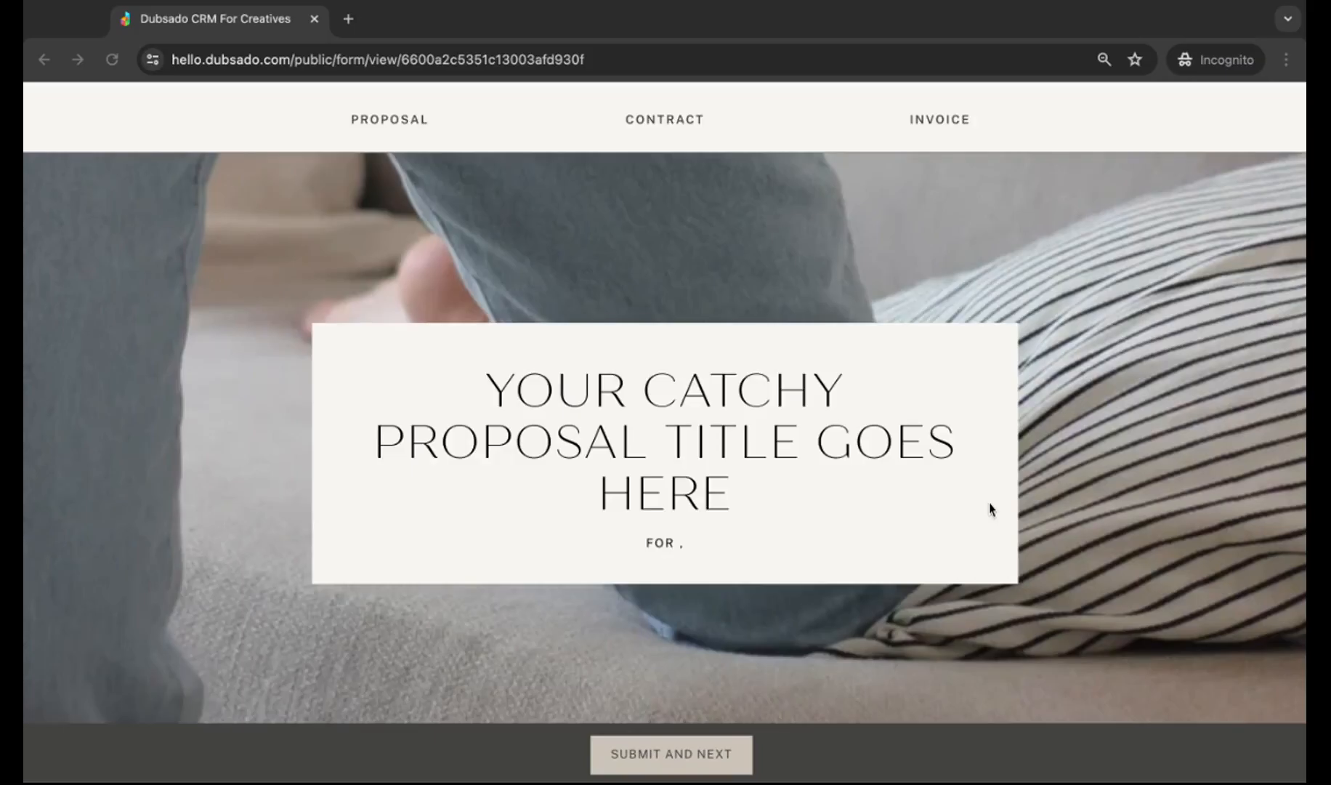
scroll(990, 508, down, 8)
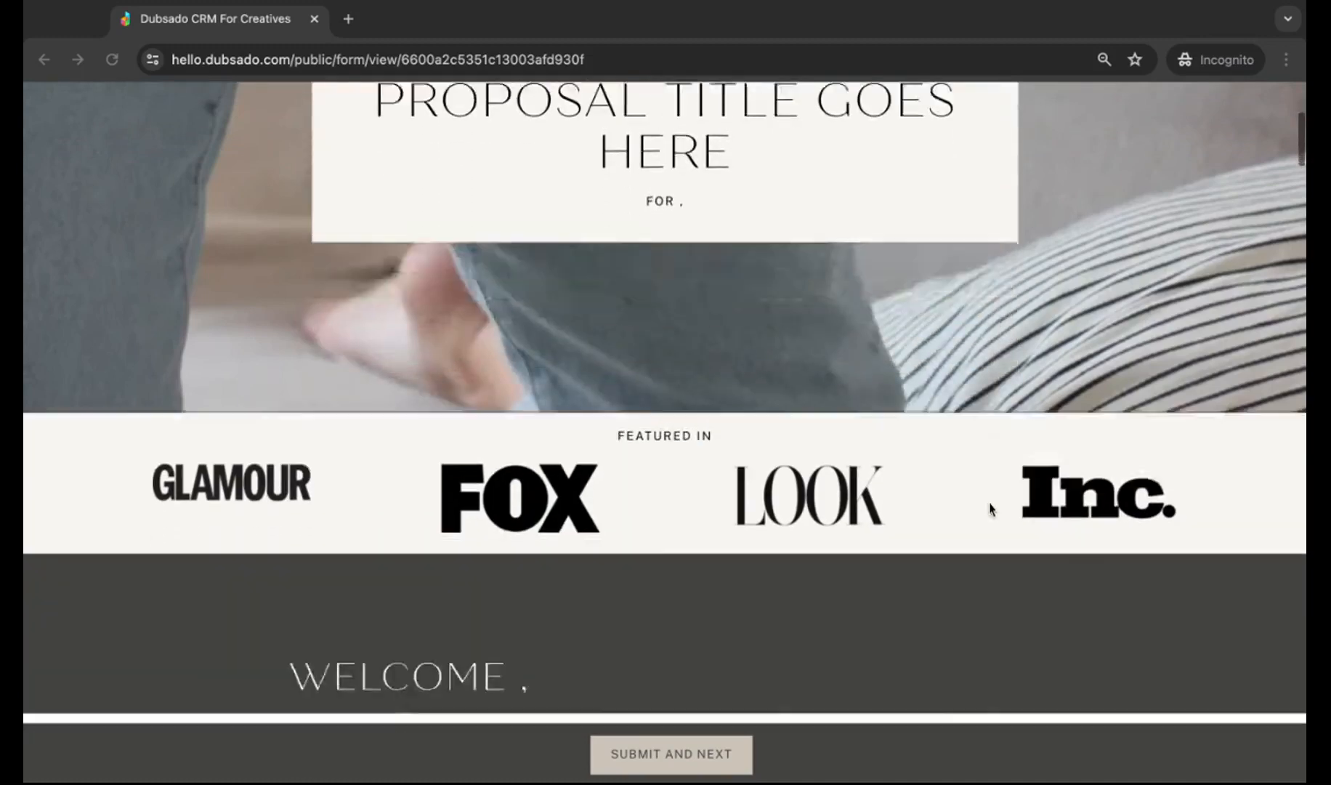
scroll(854, 451, down, 3)
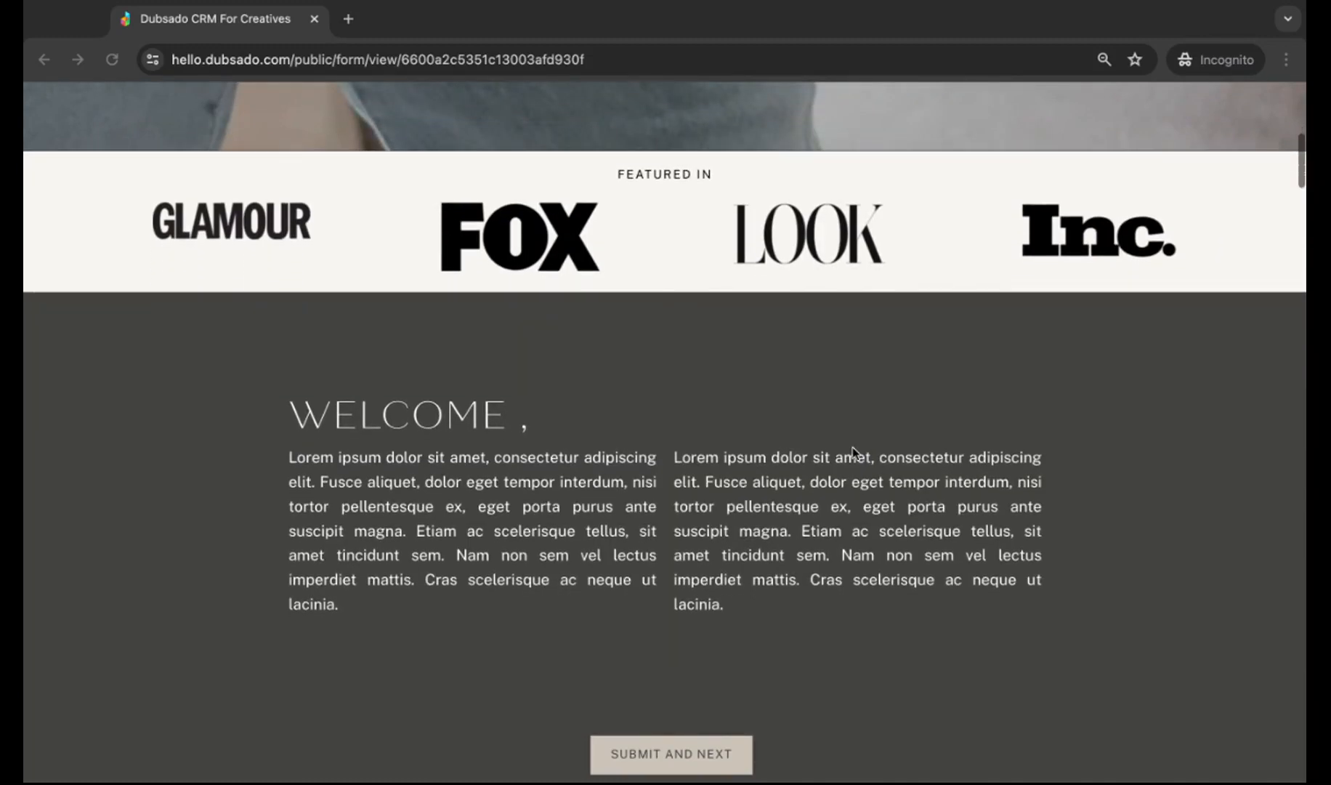
scroll(855, 451, down, 15)
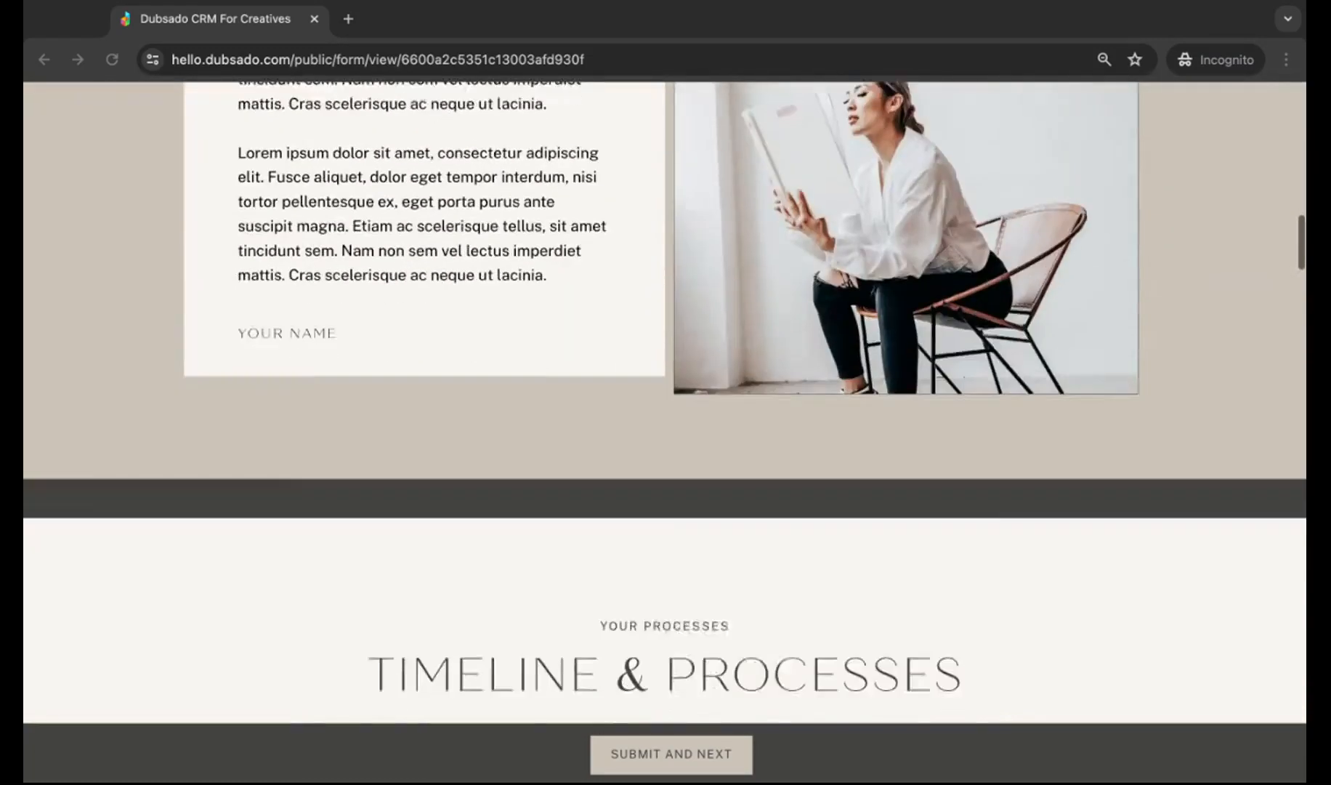
scroll(666, 407, down, 18)
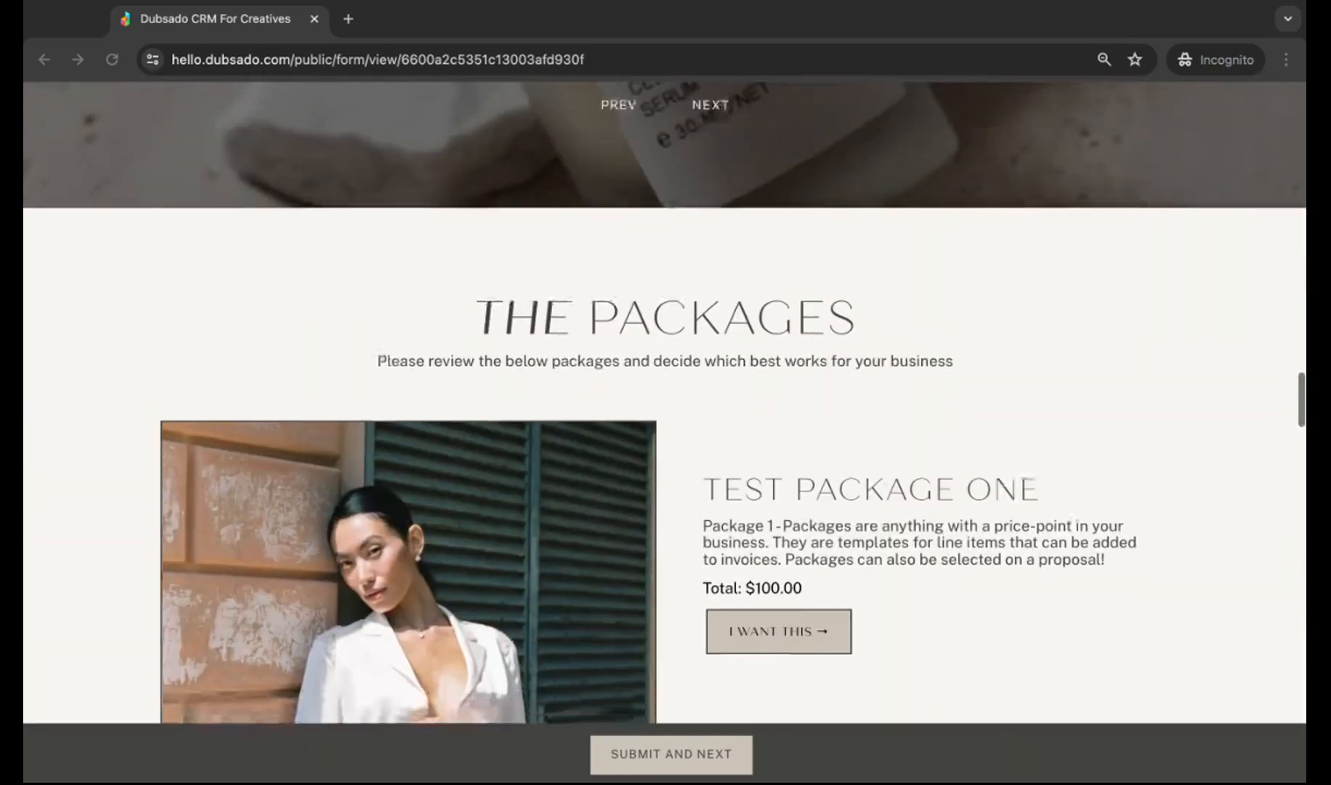
scroll(666, 407, down, 2)
click(764, 479)
click(790, 477)
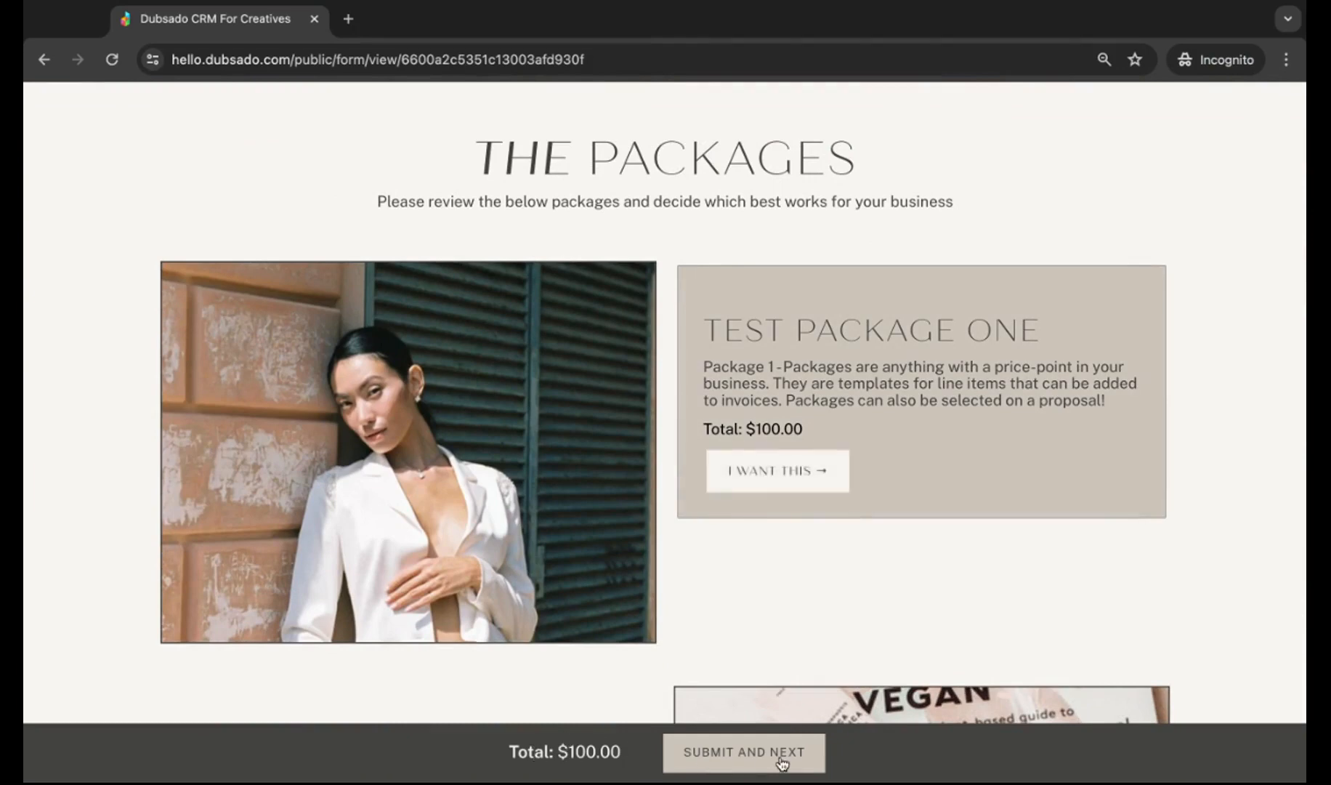
click(747, 761)
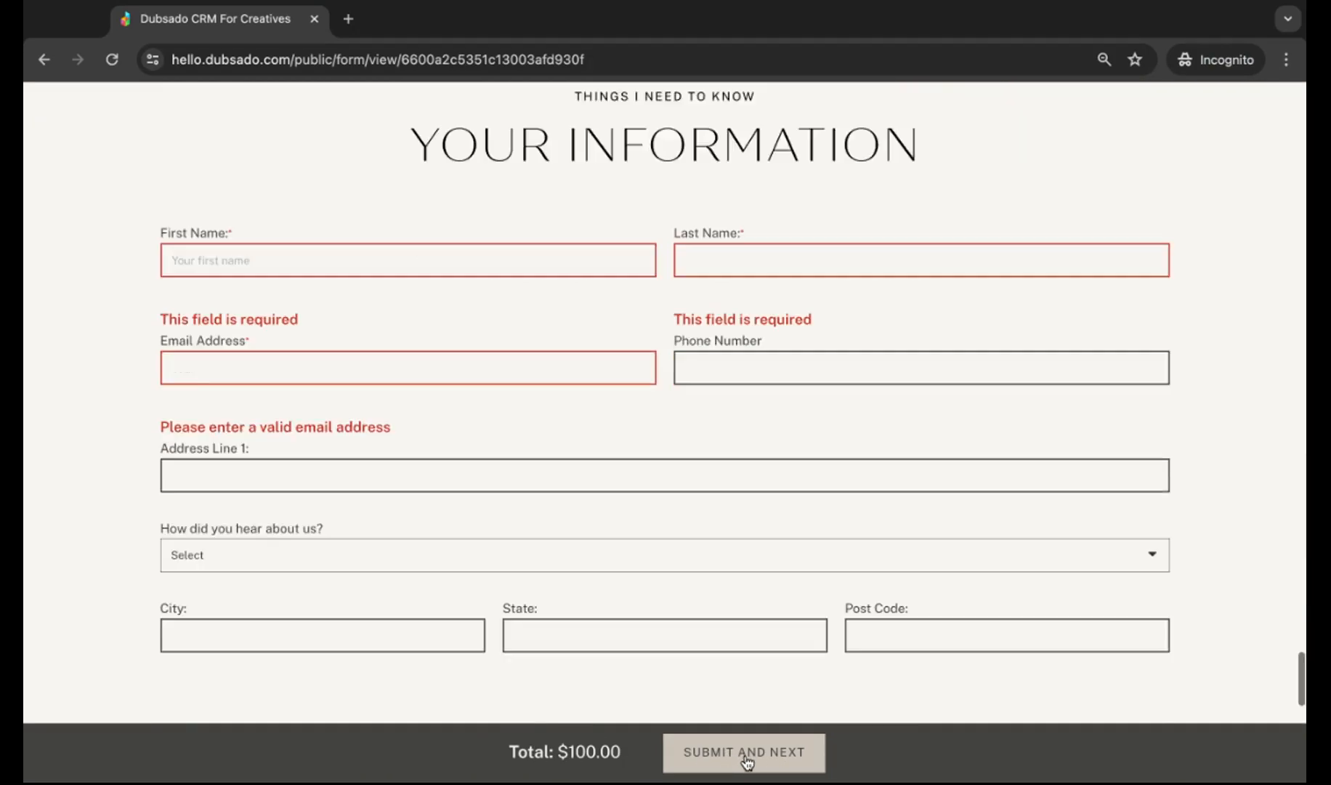
- Enter the client's first and last name and submit to reach the contract
click(239, 309)
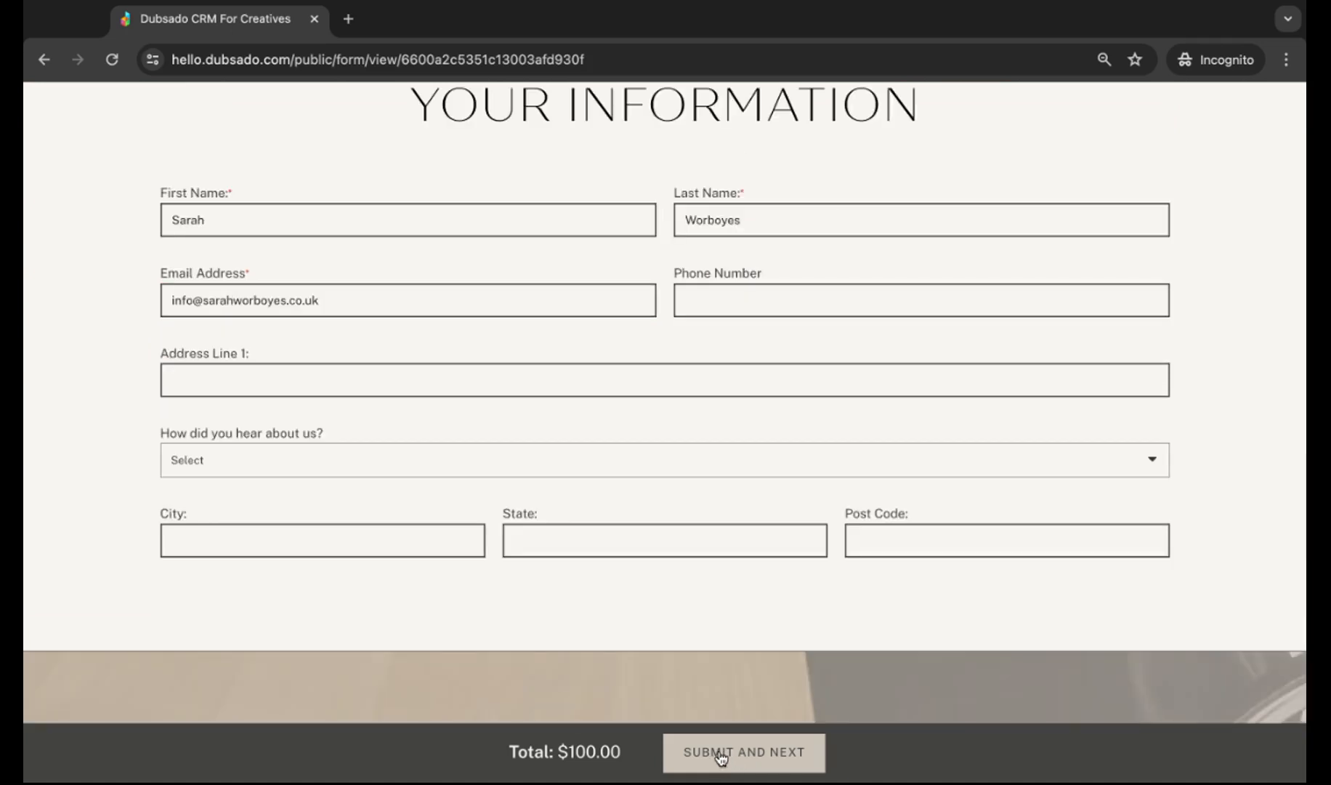
click(721, 753)
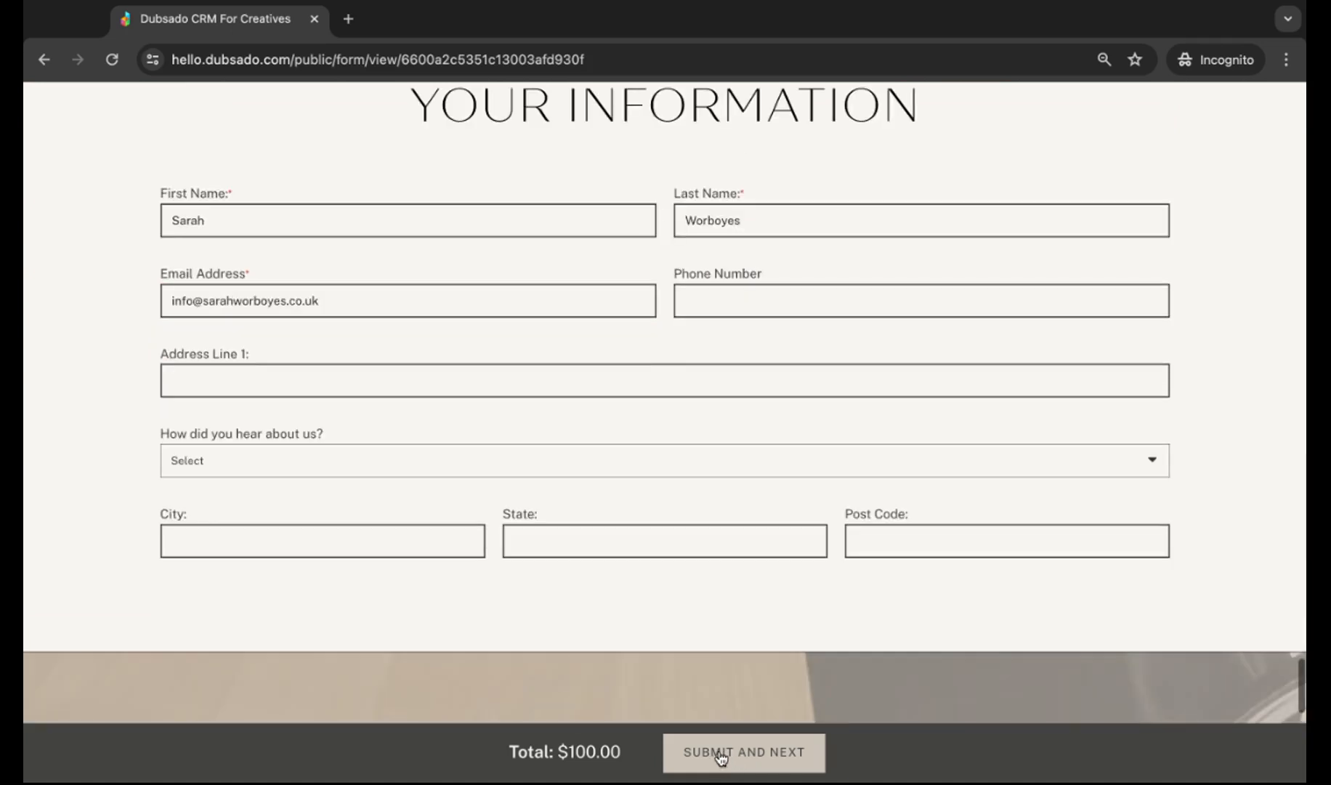
- Sign the Sample Contract with the client's first name, last name and typed signature, then submit
scroll(470, 377, down, 3)
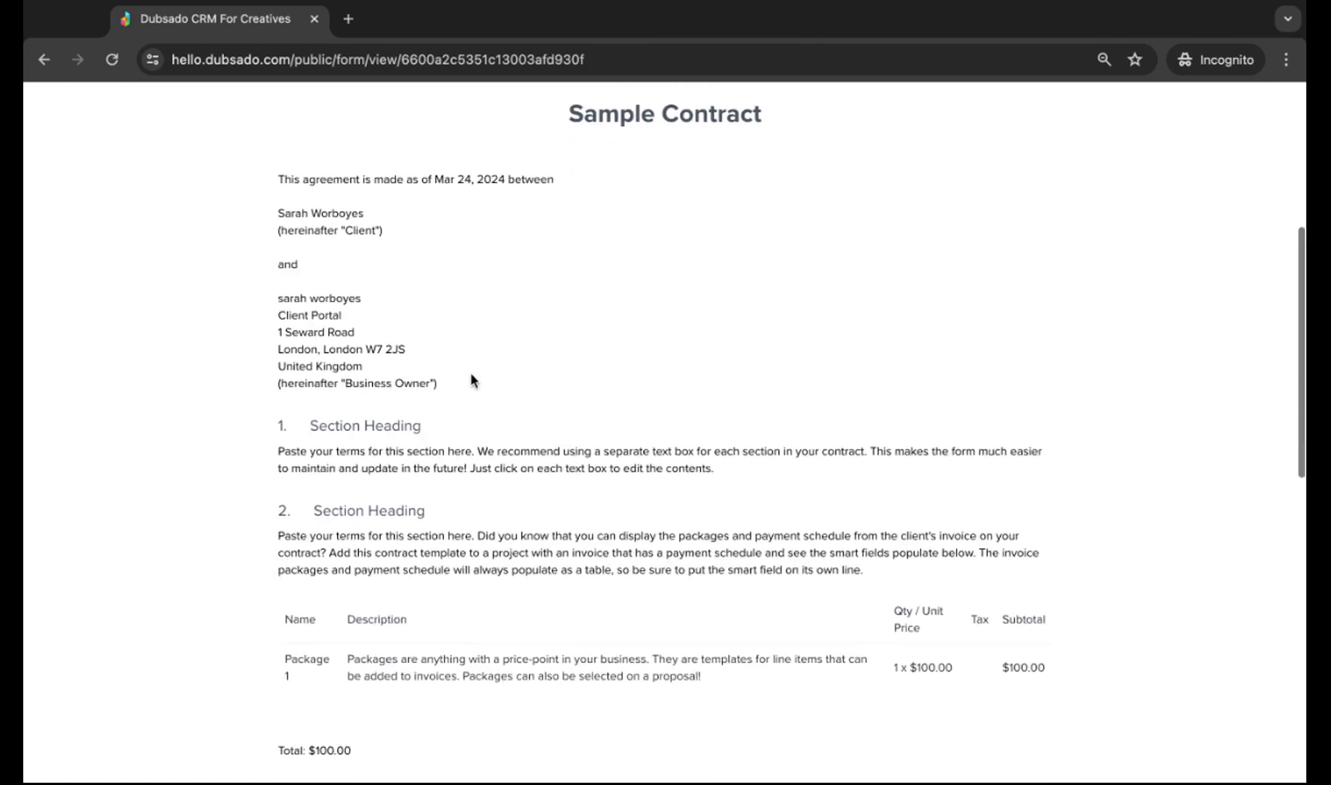
scroll(436, 509, down, 1)
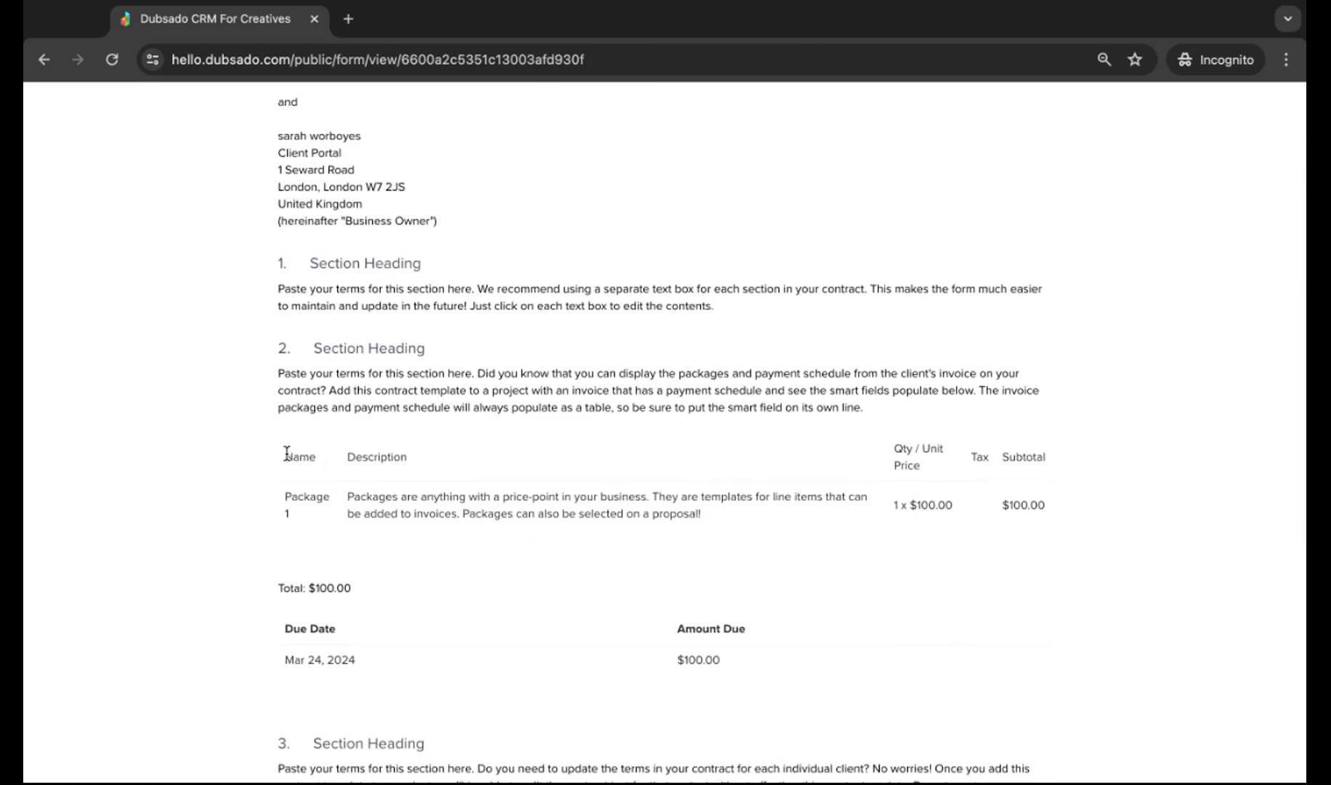
scroll(615, 564, down, 1)
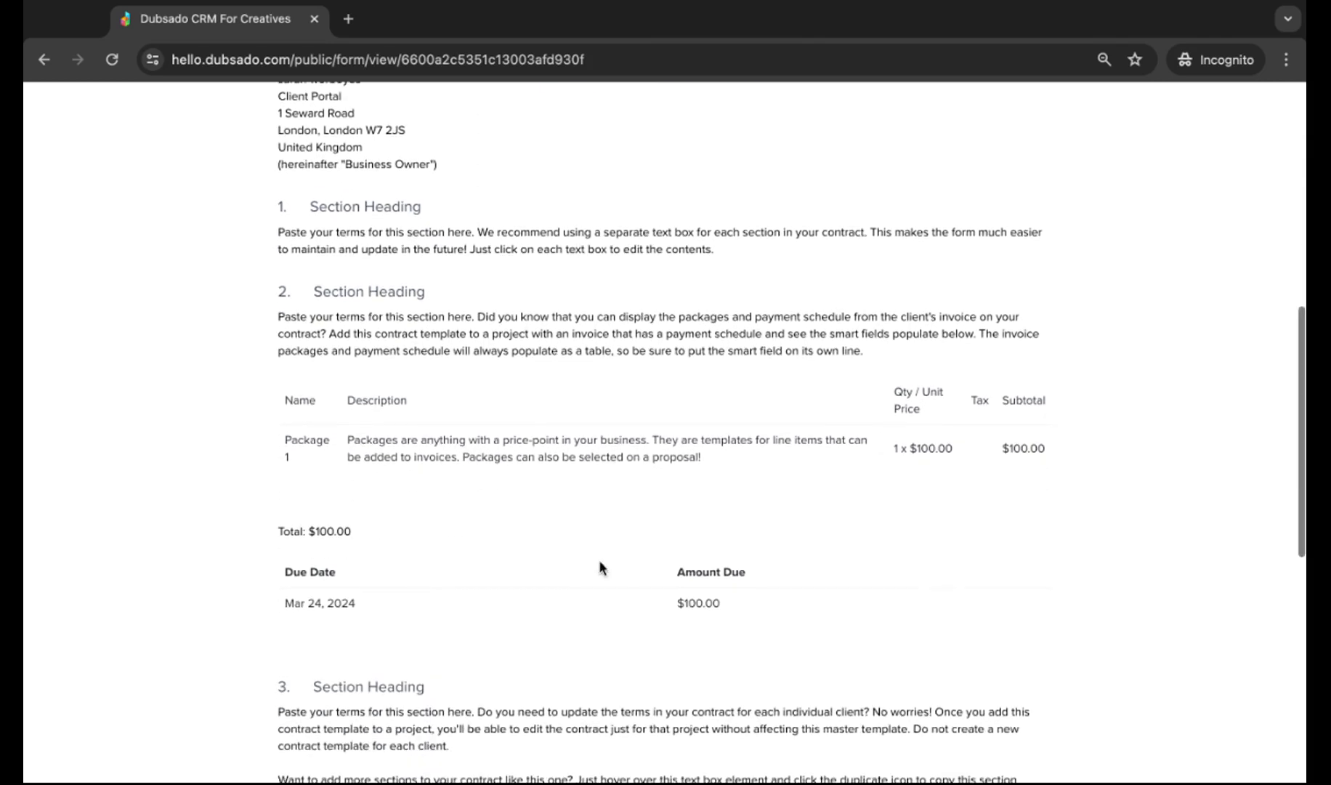
scroll(392, 677, down, 8)
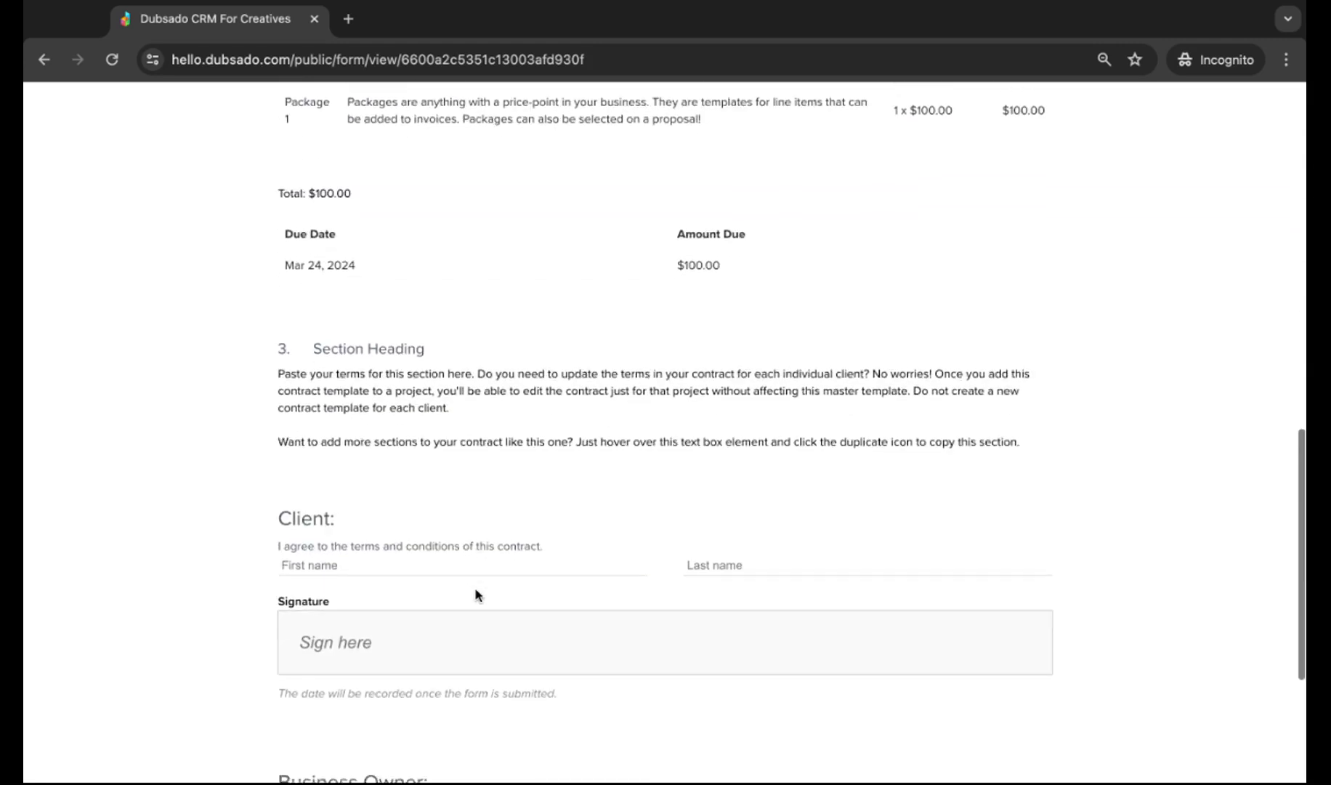
scroll(387, 485, down, 3)
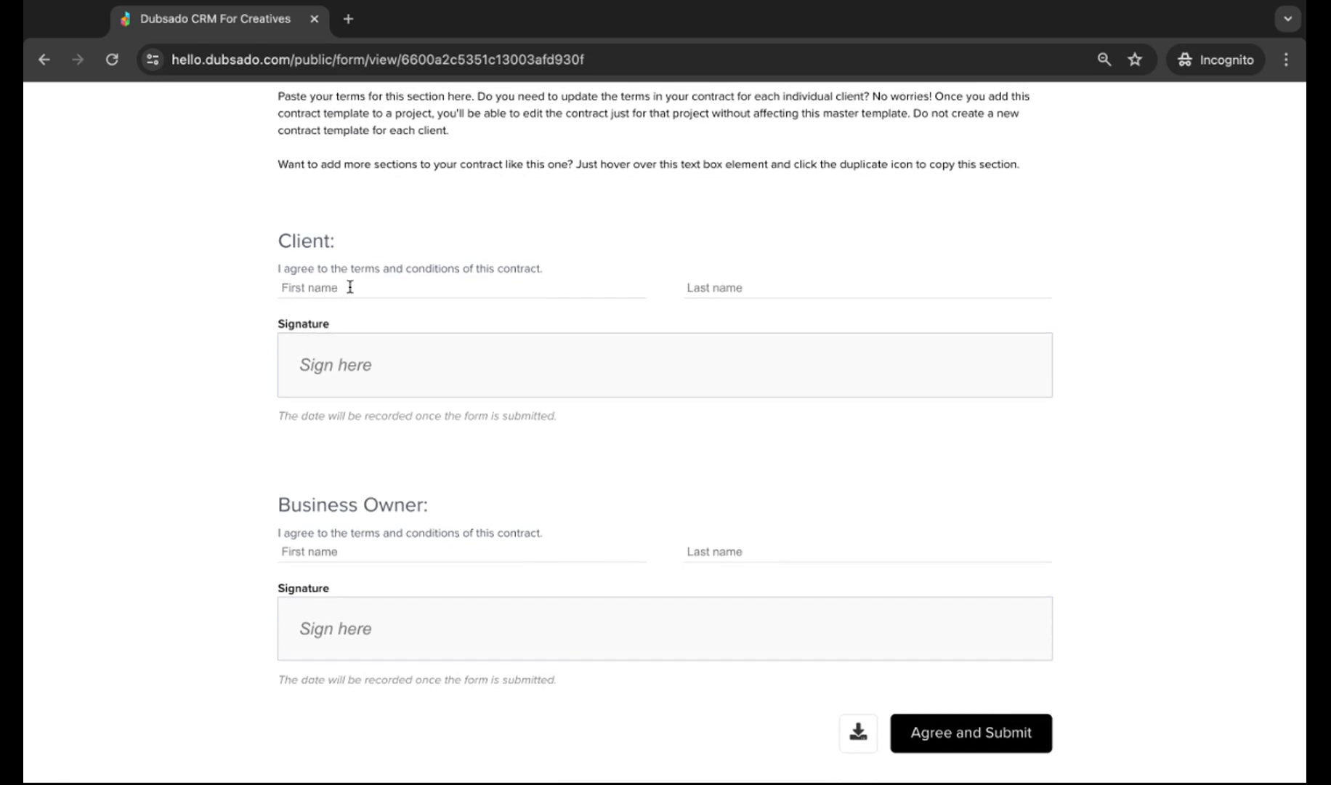
key(Tab)
key(Tab)
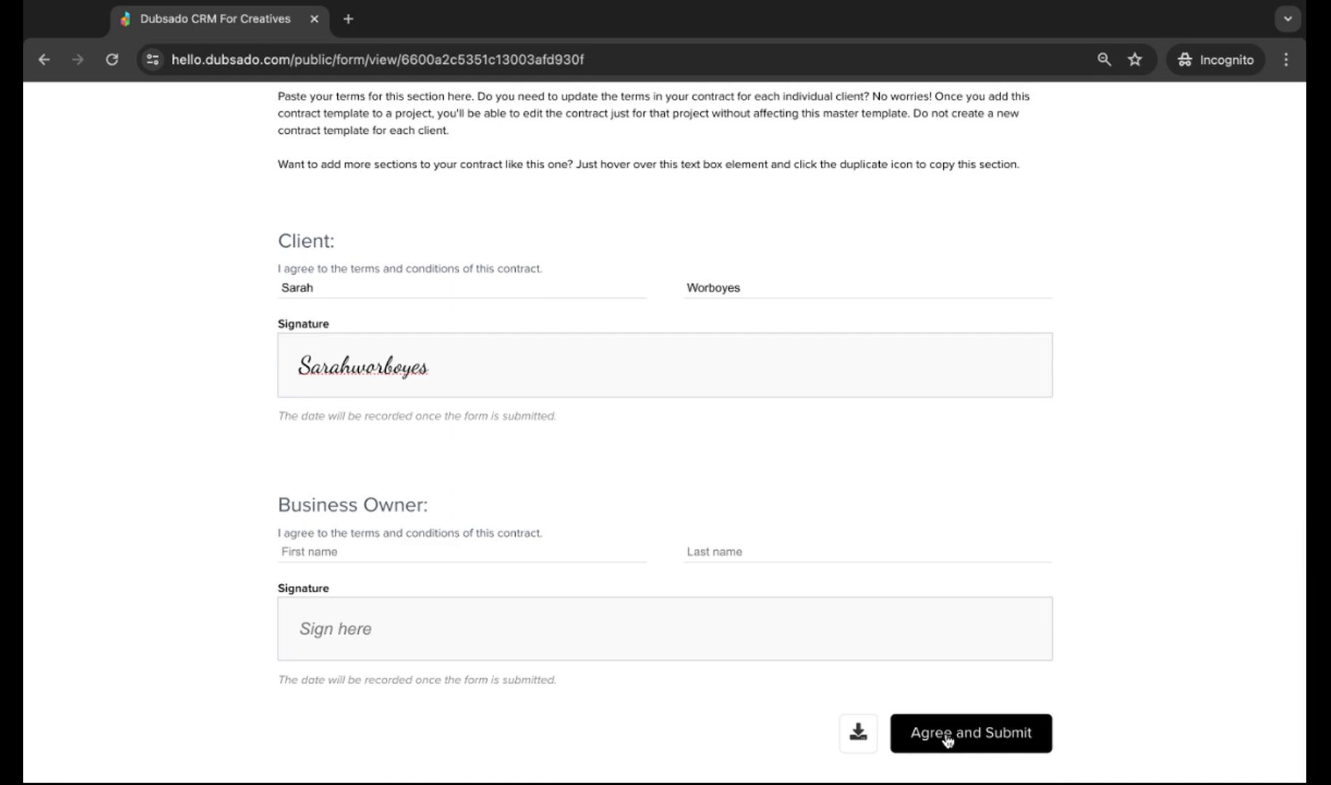
click(947, 741)
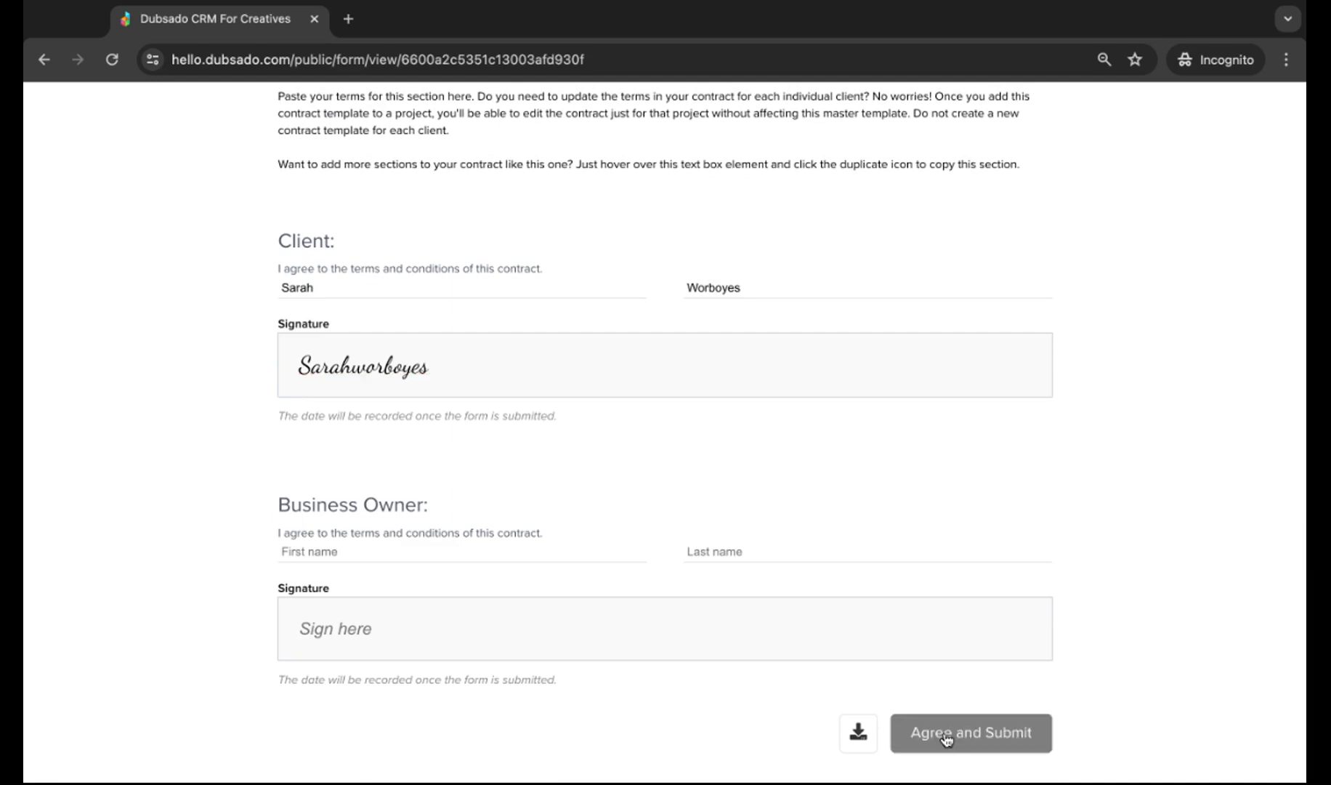
- Review the resulting $100.00 invoice and its unpaid payment plan
scroll(524, 455, down, 1)
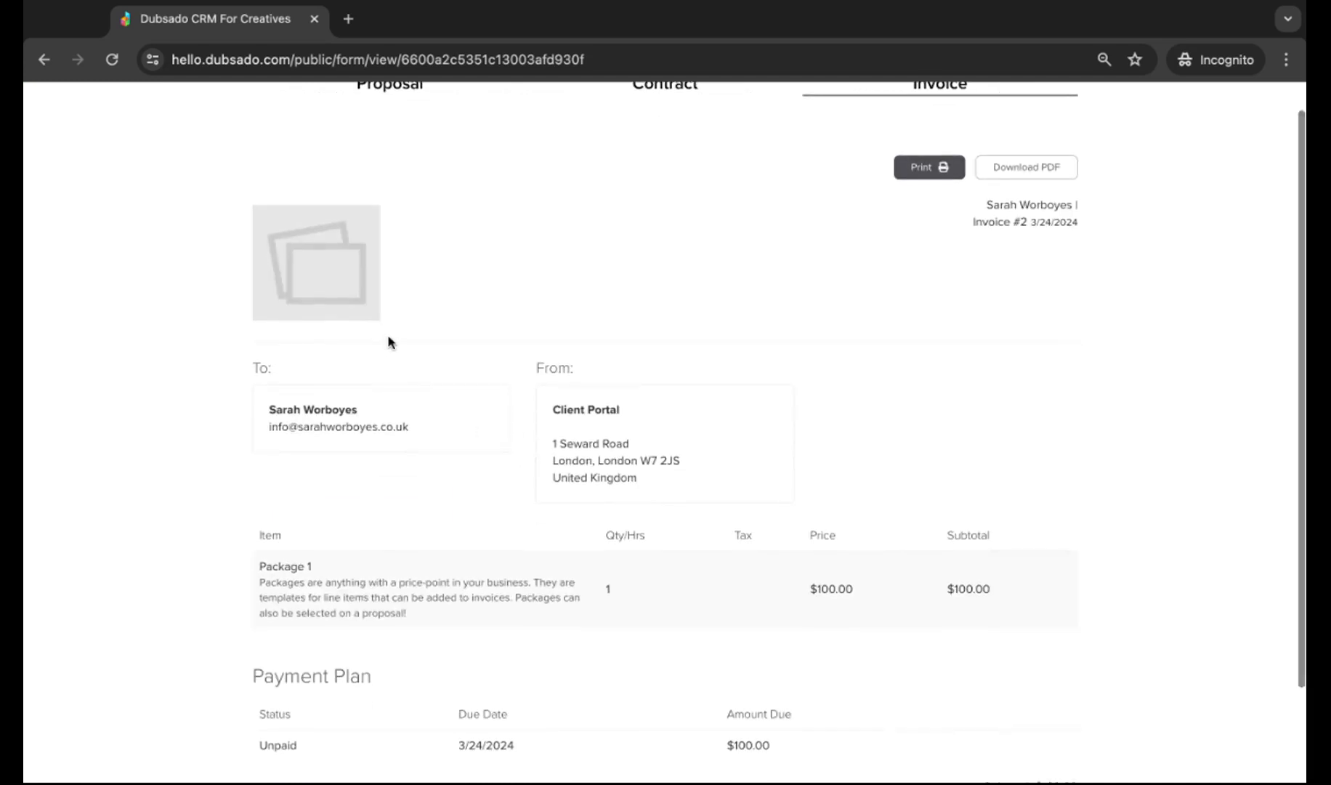
scroll(474, 400, down, 1)
scroll(476, 404, down, 1)
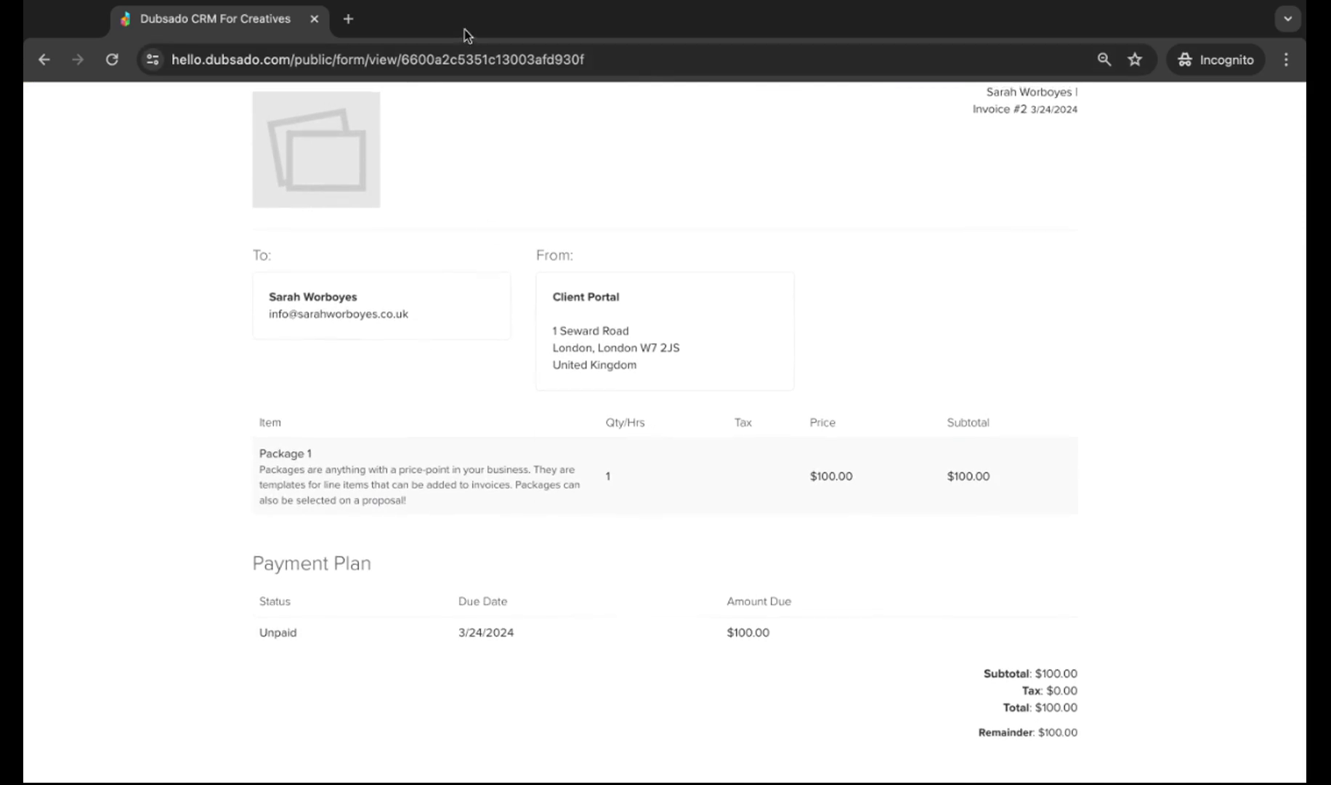
scroll(840, 139, up, 3)
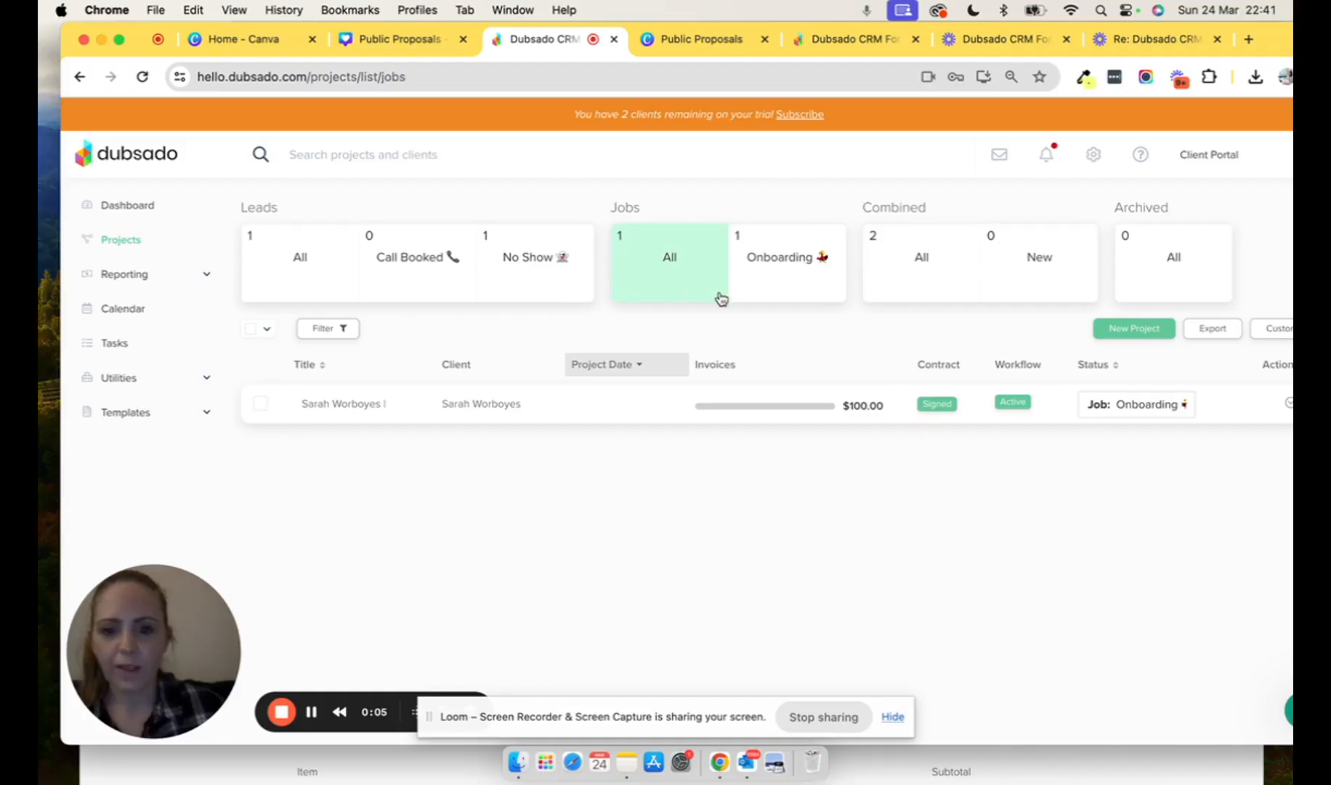
- Filter Projects to Onboarding jobs, open the client's new project, and view its workflow
click(781, 263)
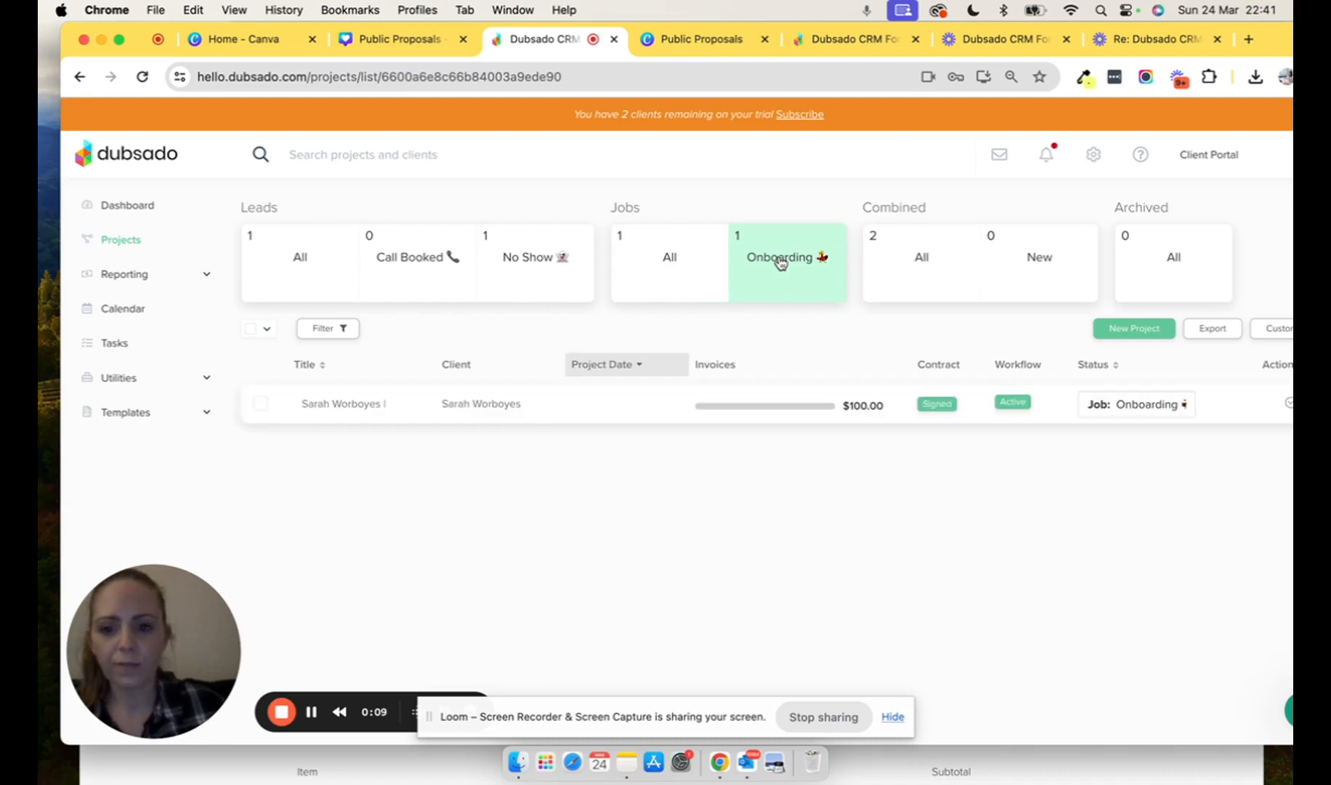
click(549, 408)
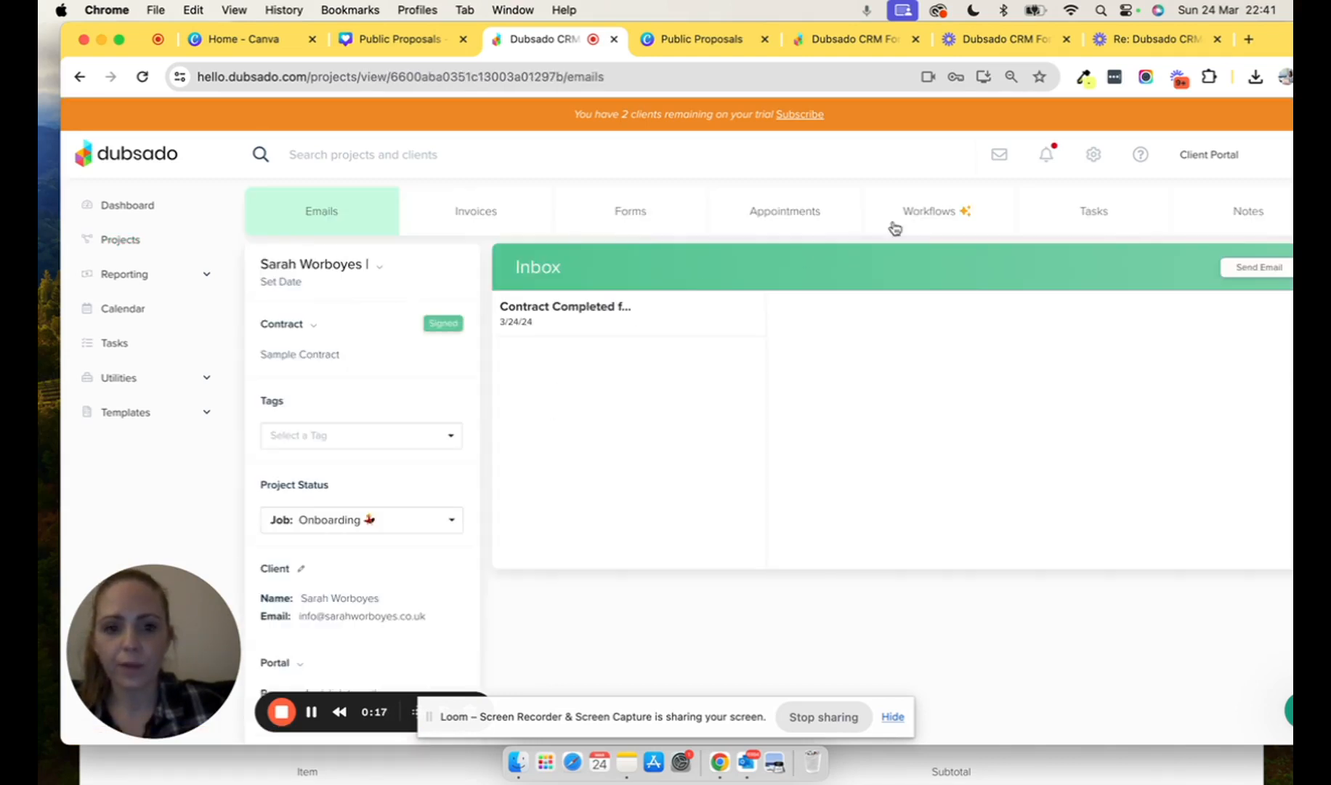
click(929, 212)
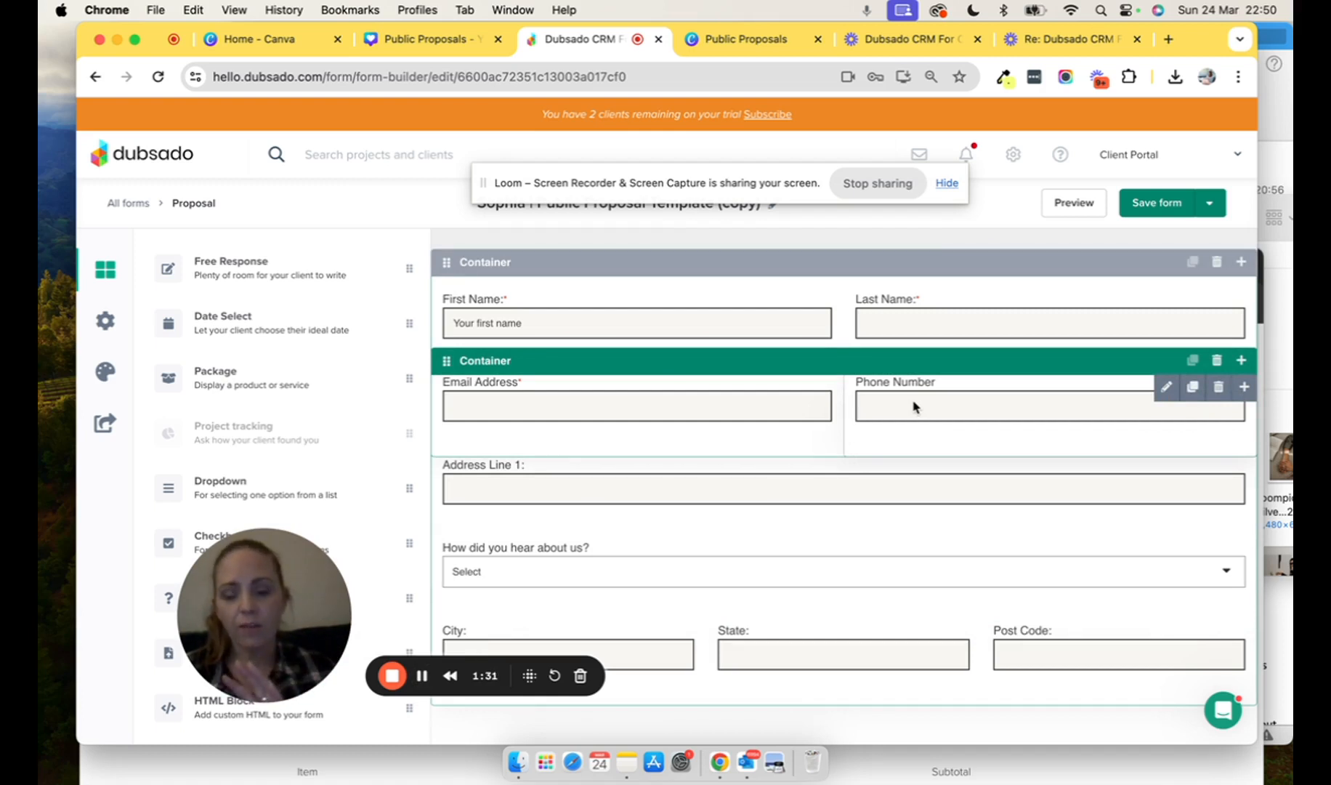
- Add a package element below the address fields set to Sample Package 2 ($500.00)
scroll(897, 580, down, 2)
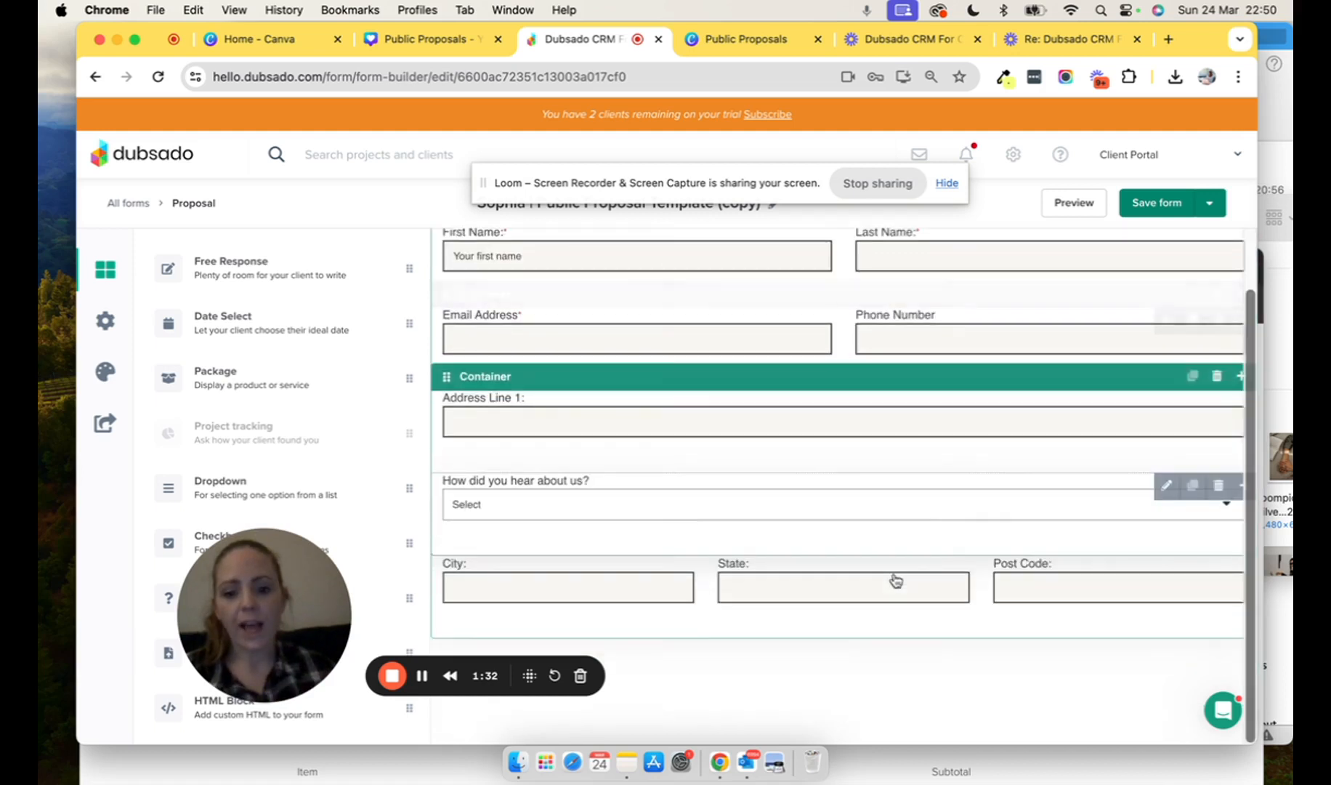
click(757, 649)
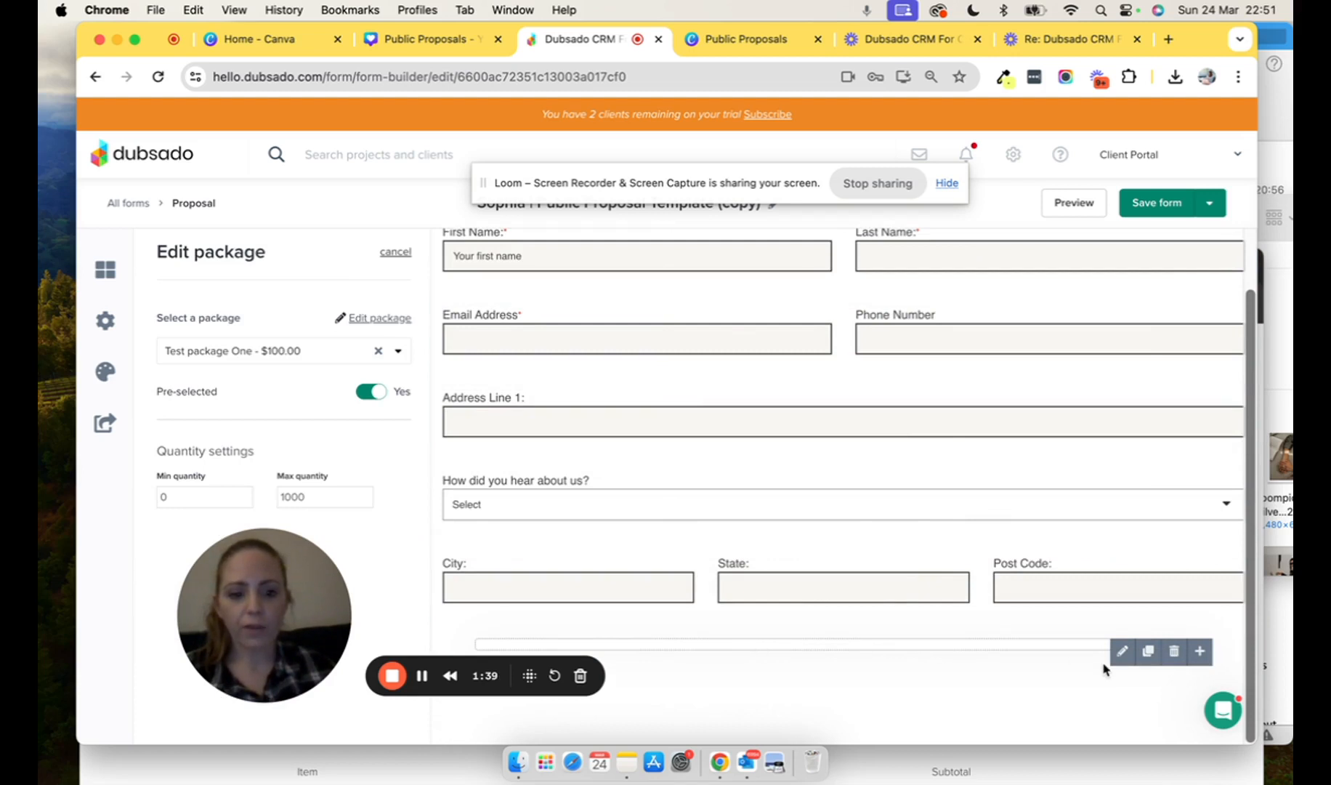
click(1201, 652)
scroll(1016, 701, down, 3)
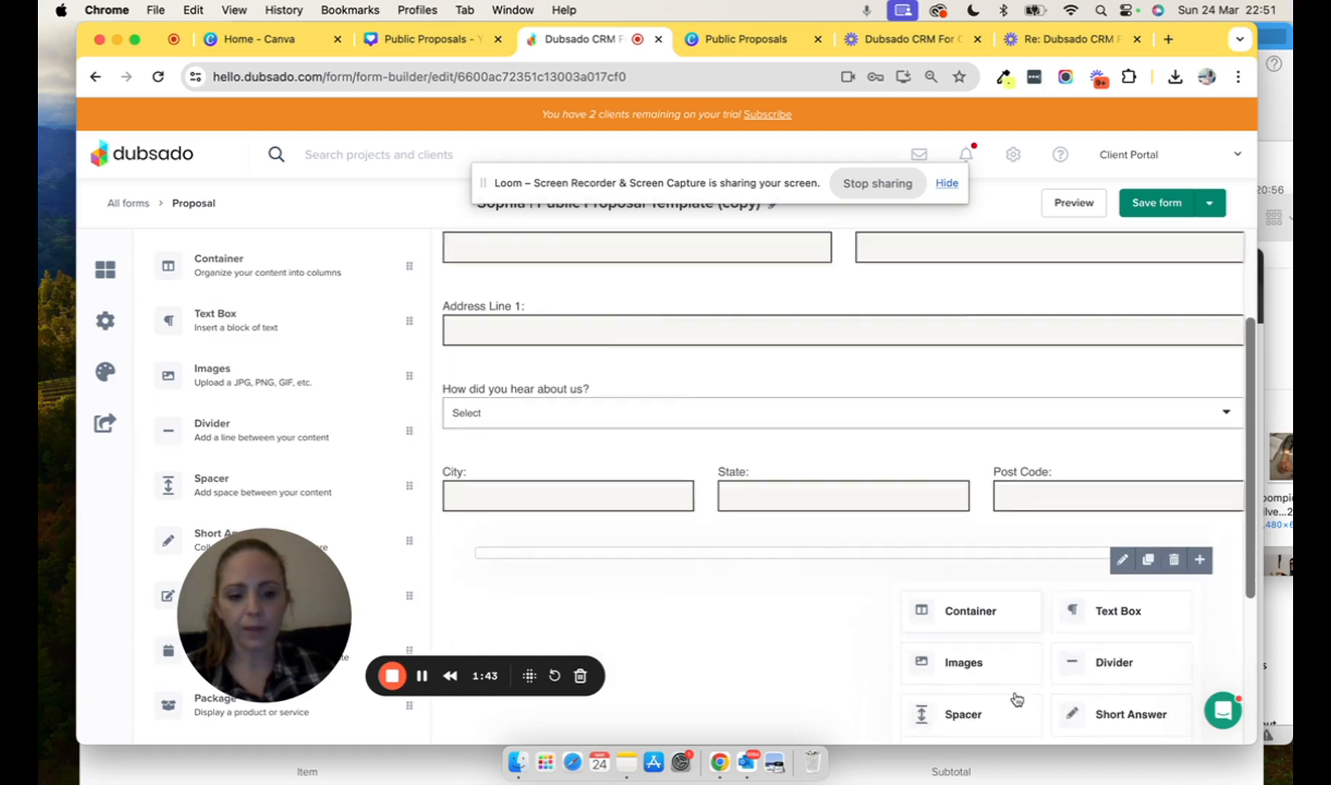
click(974, 673)
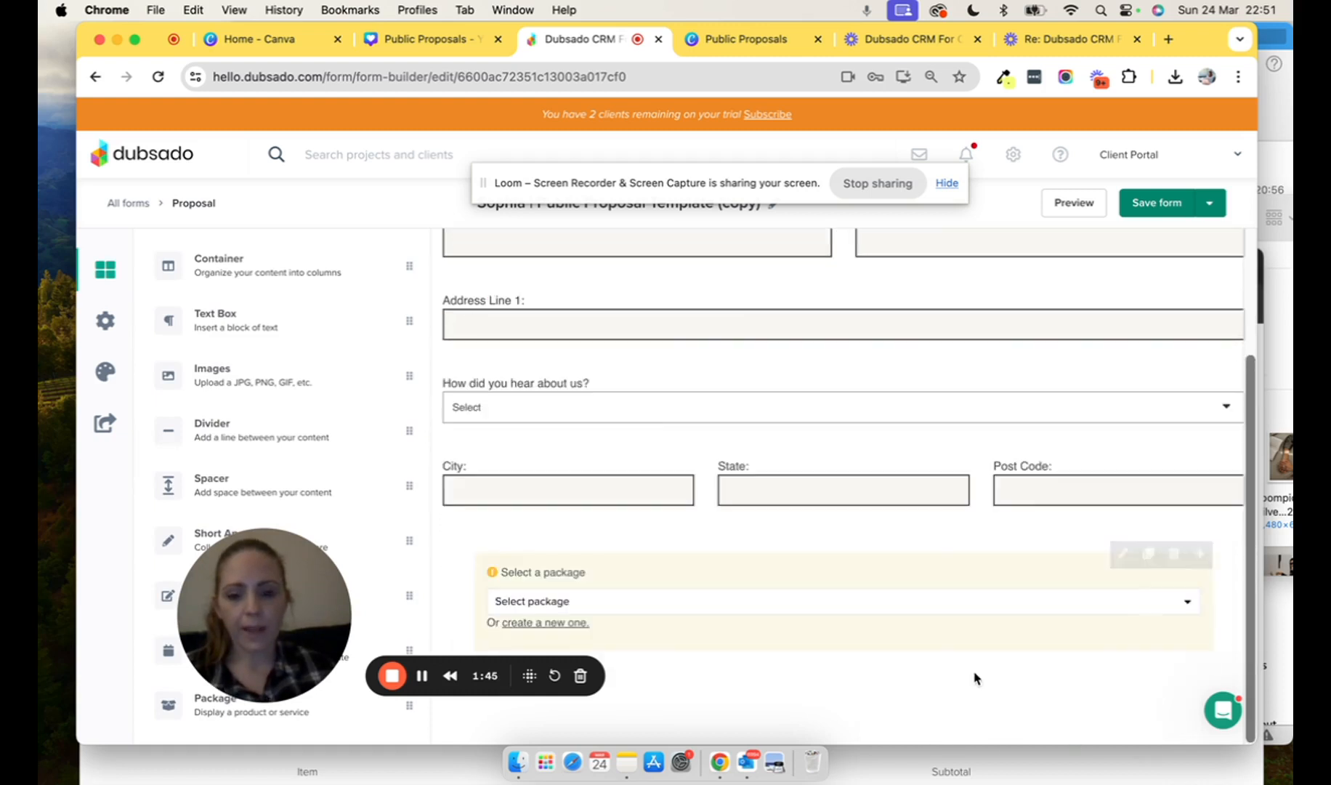
click(720, 570)
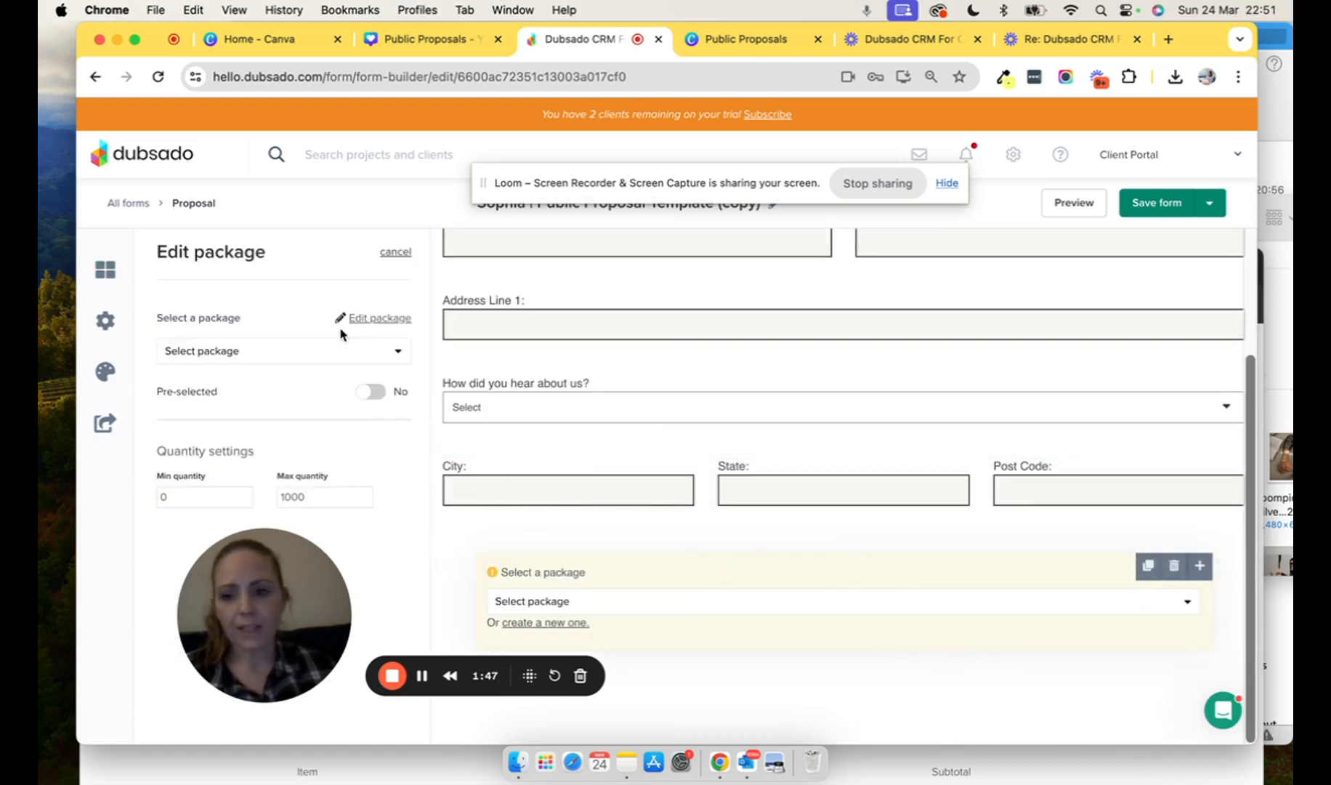
click(340, 352)
click(282, 426)
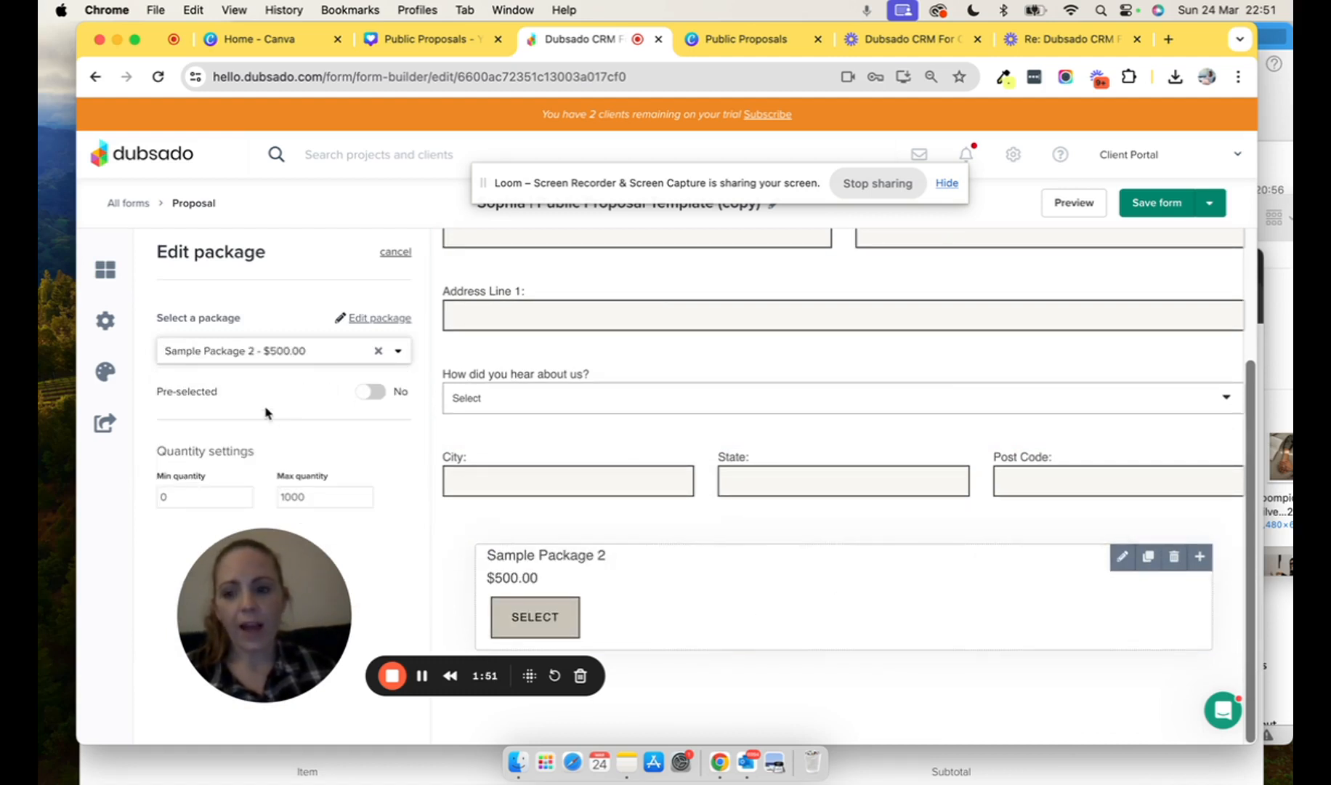
- Make Sample Package 2 pre-selected and delete all of its inline text
click(370, 393)
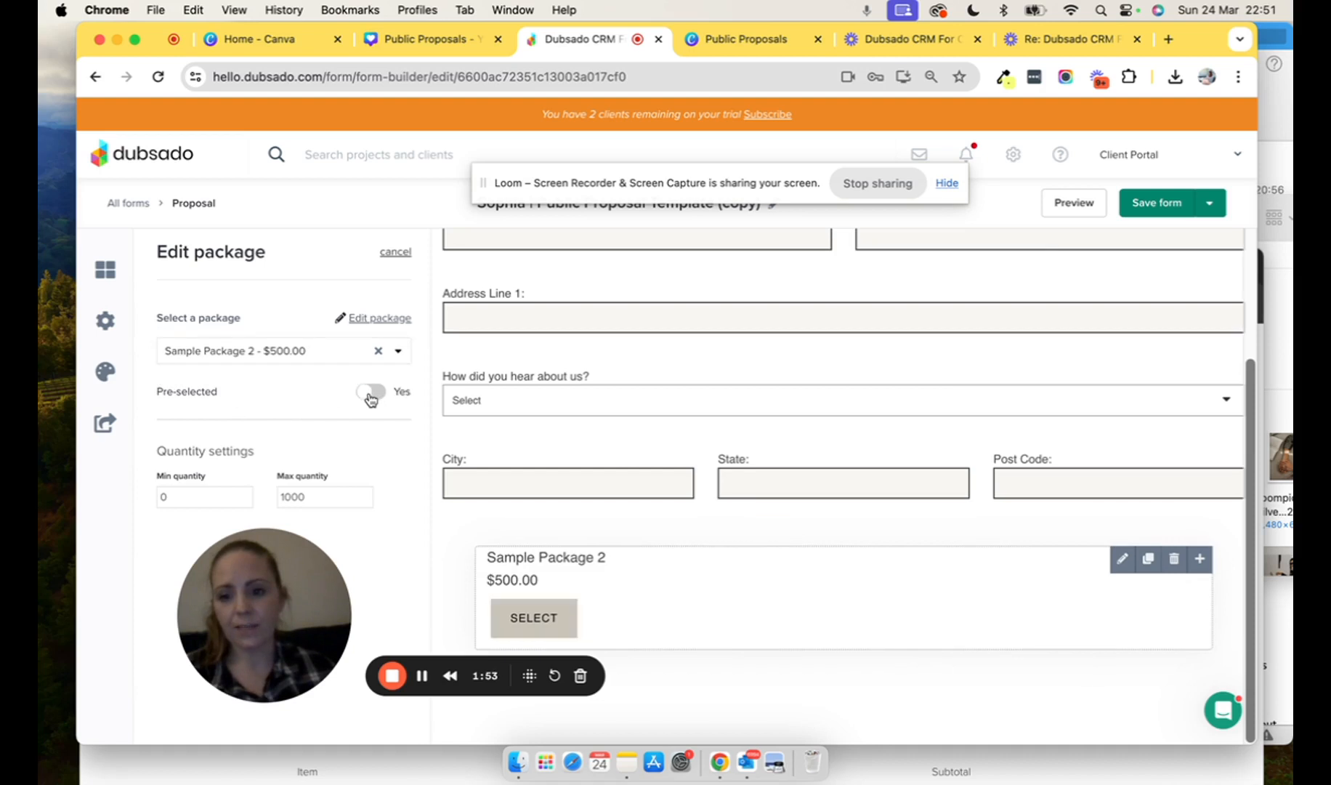
click(1122, 558)
drag(561, 623, 480, 588)
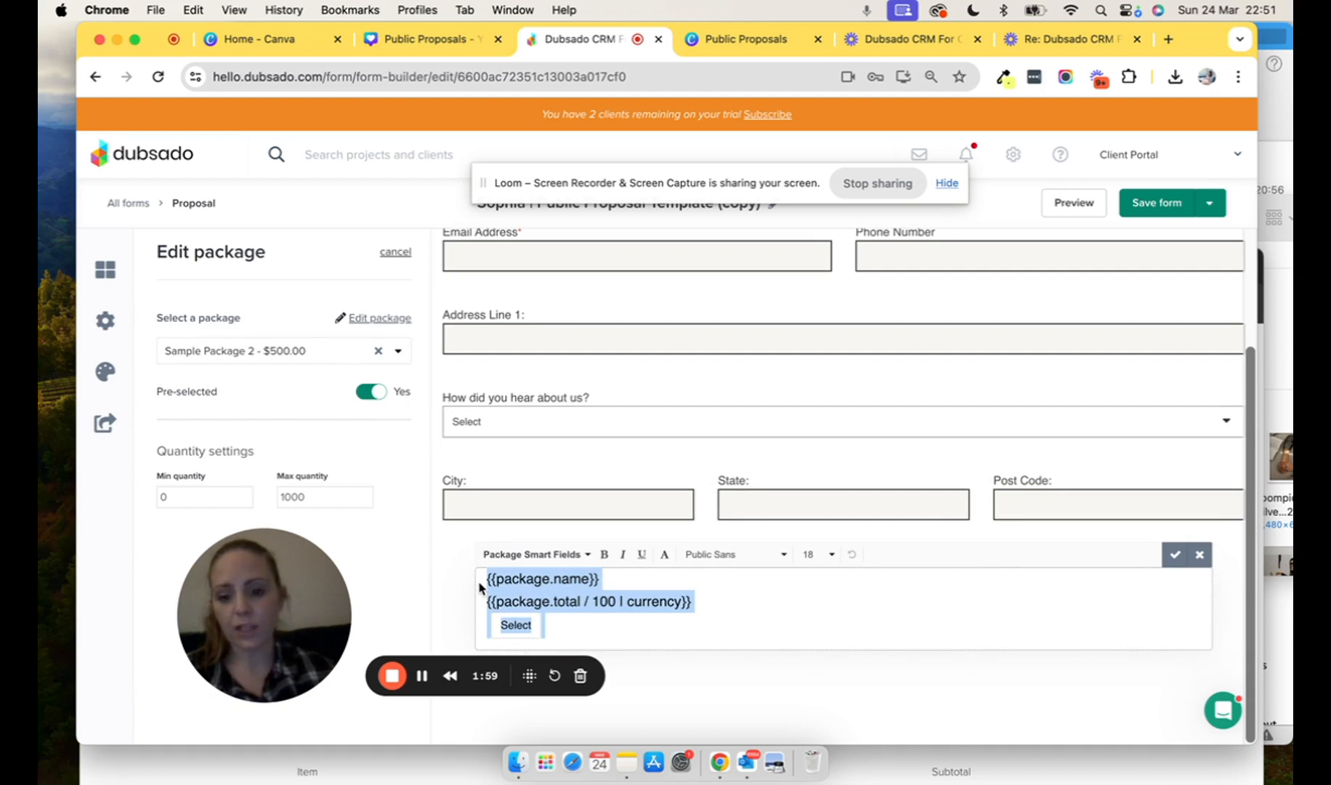
key(BackSpace)
click(1182, 601)
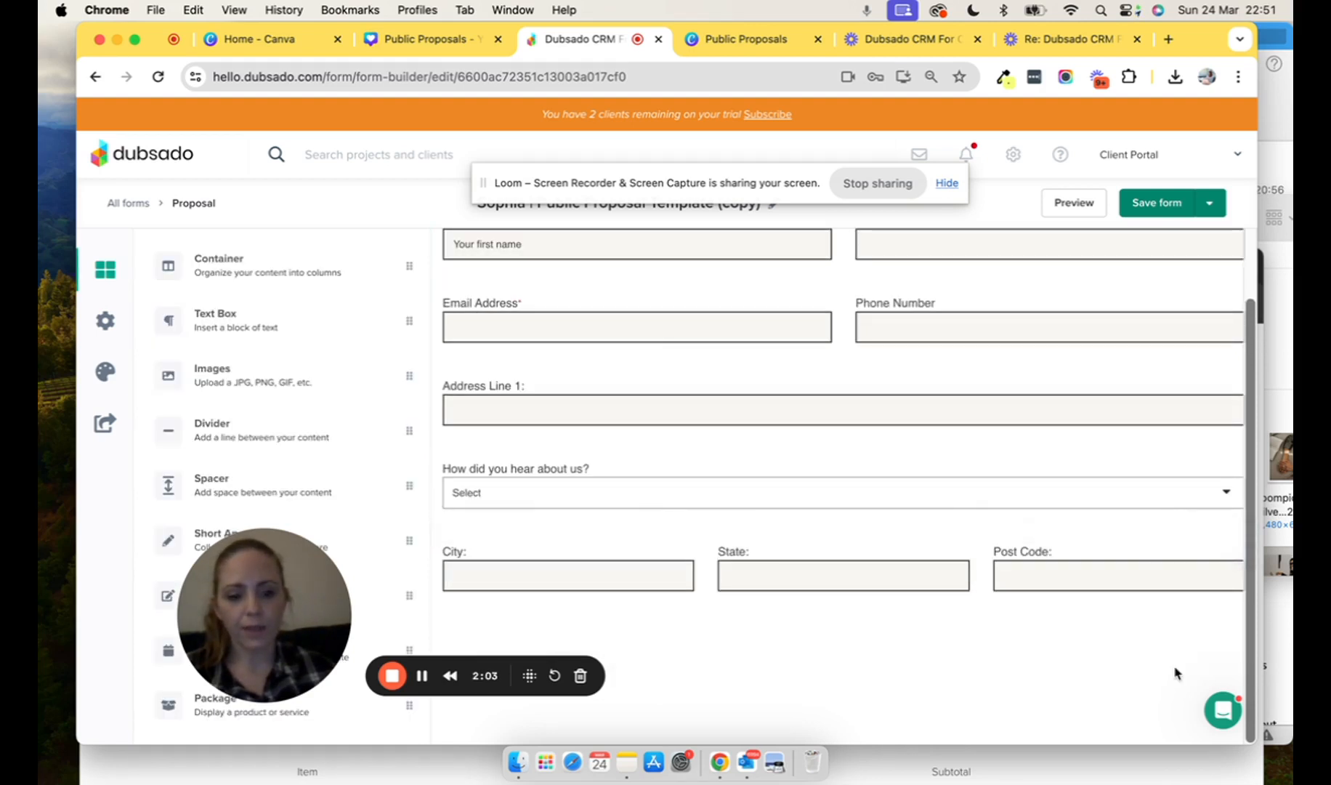
- Save, preview the proposal to confirm the $600.00 total, and return to the builder
click(1147, 209)
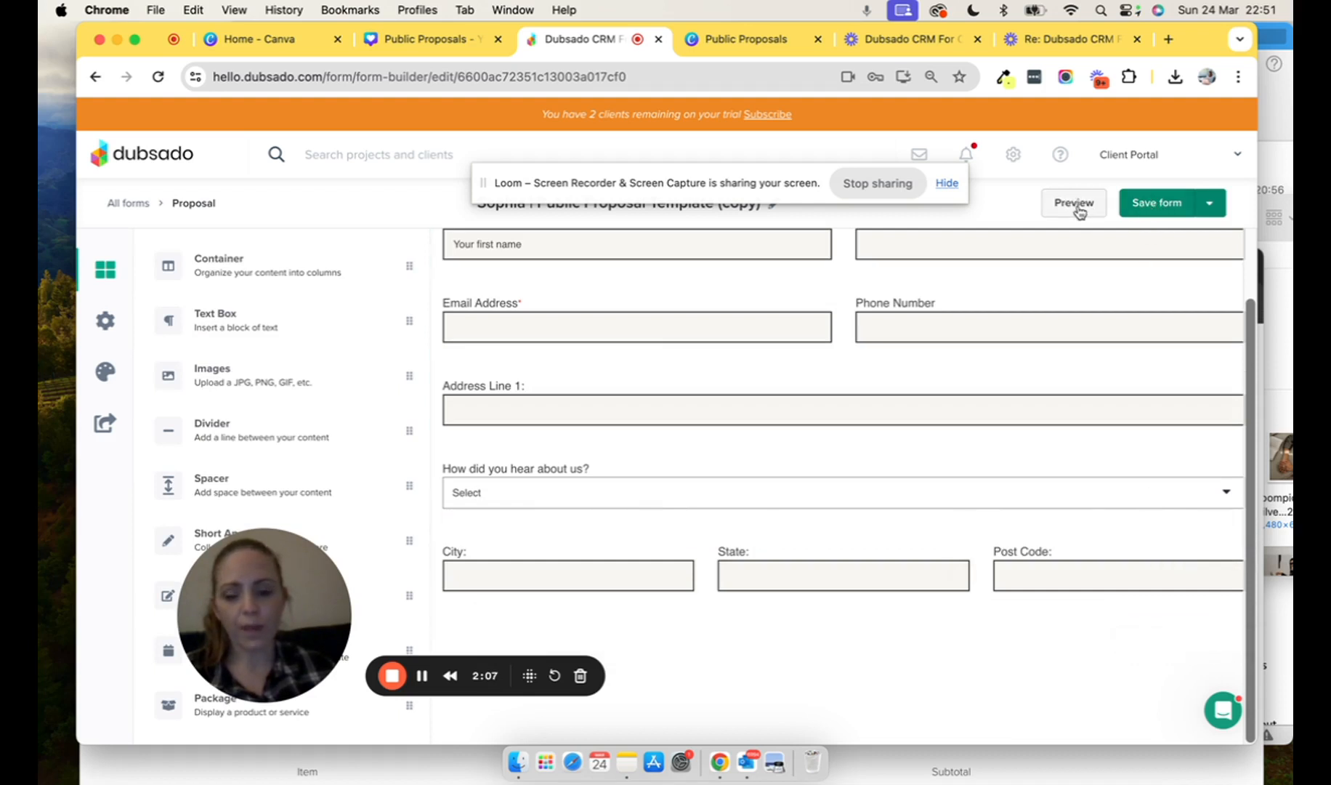
click(1066, 209)
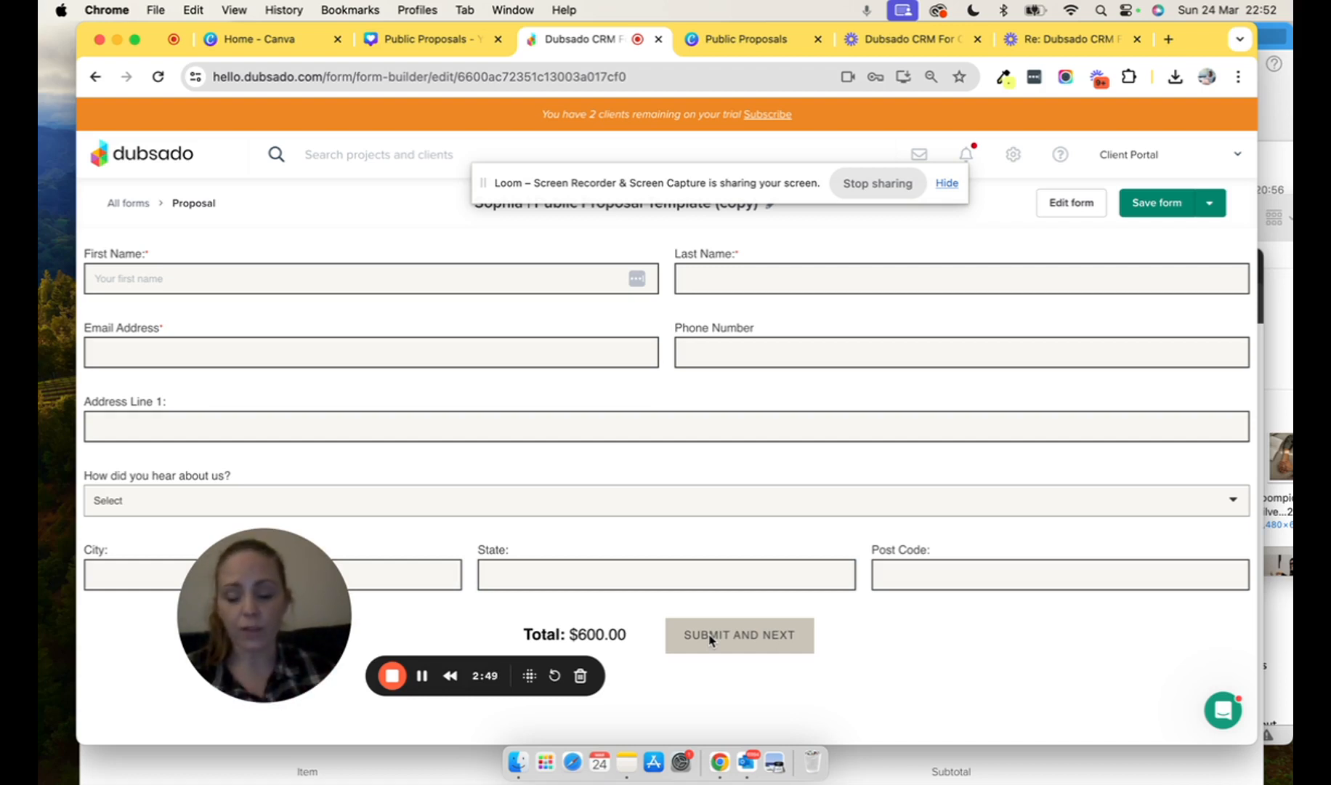
click(421, 676)
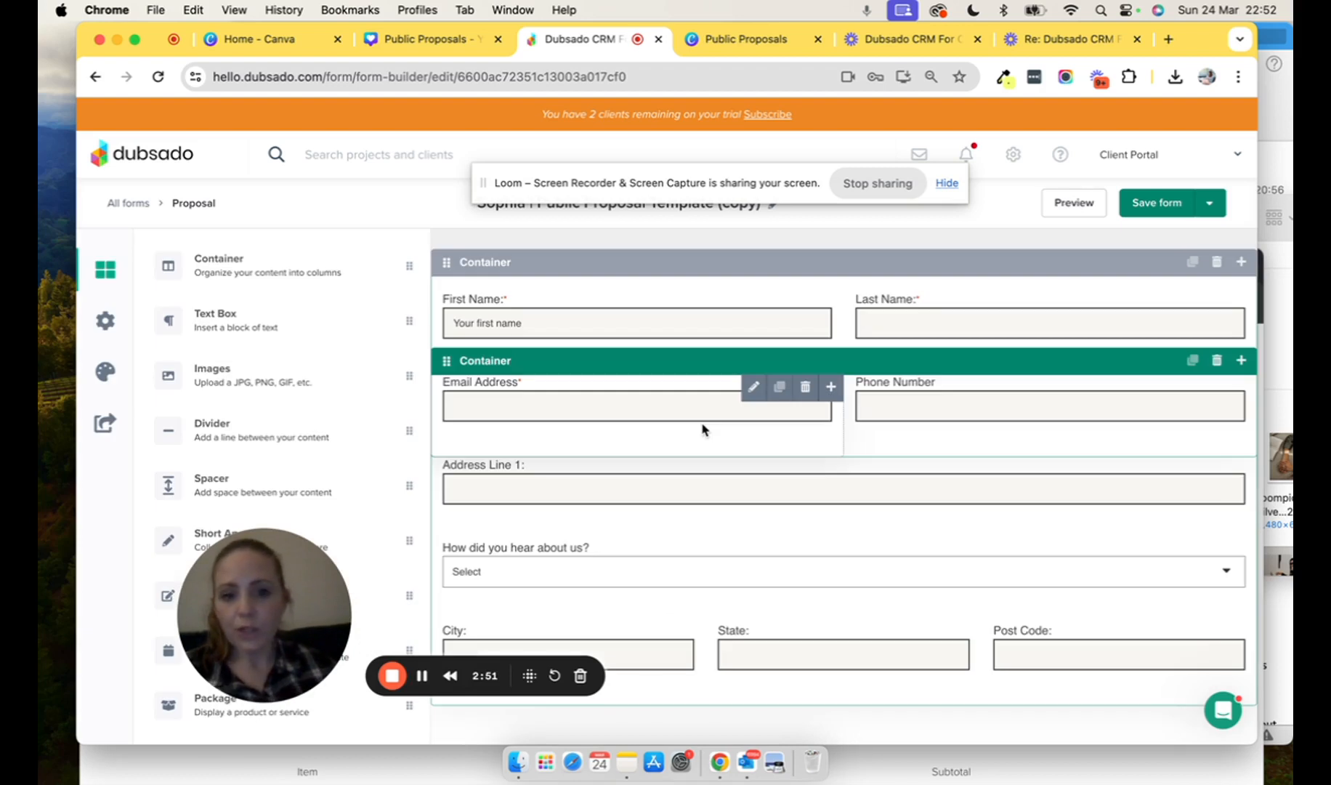